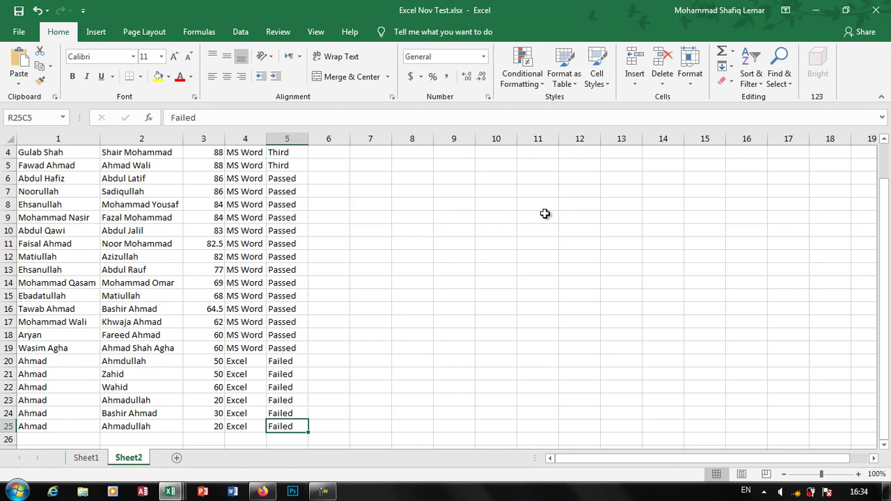
# Format the student range R1C1:R25C5 as a light-style table with headers.
pyautogui.click(247, 310)
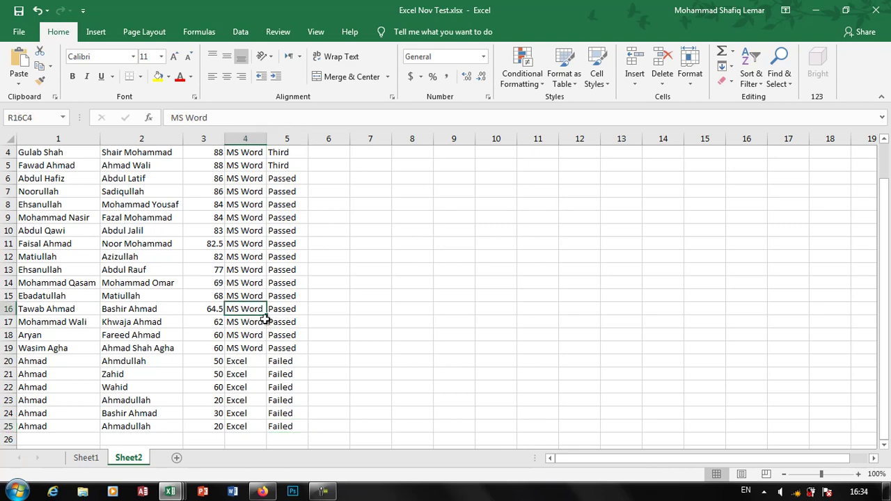
pyautogui.click(564, 75)
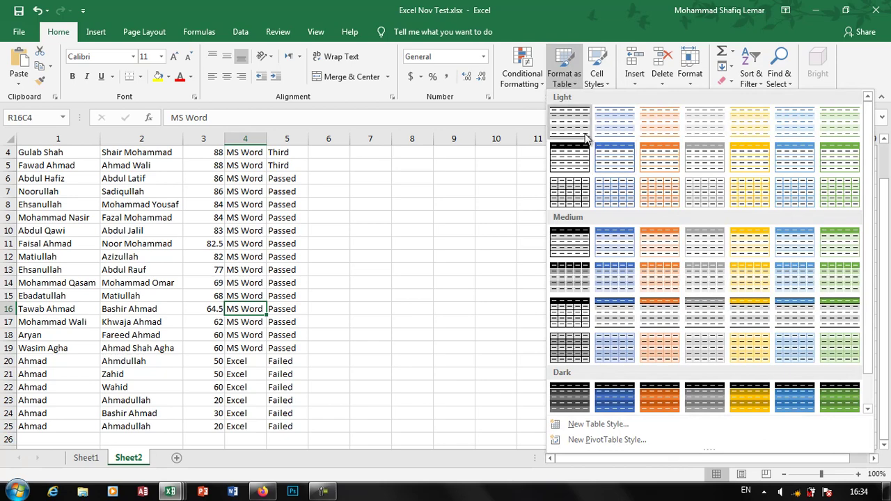
pyautogui.click(579, 158)
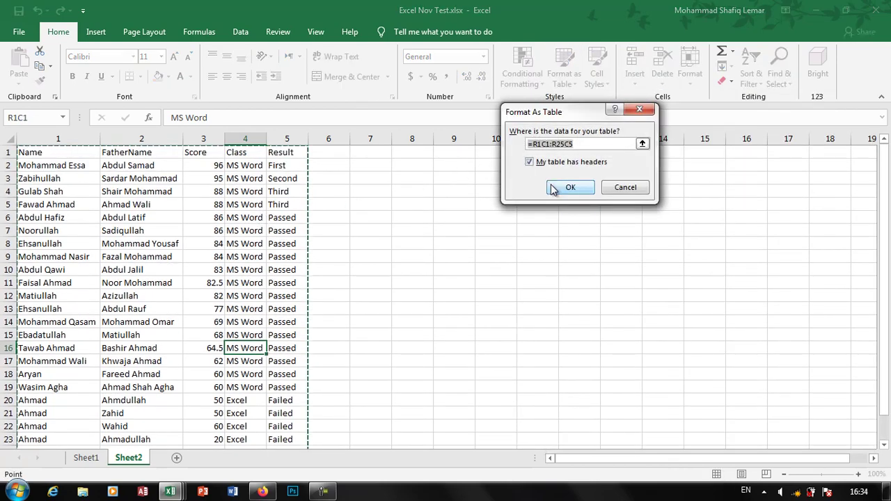
pyautogui.click(569, 188)
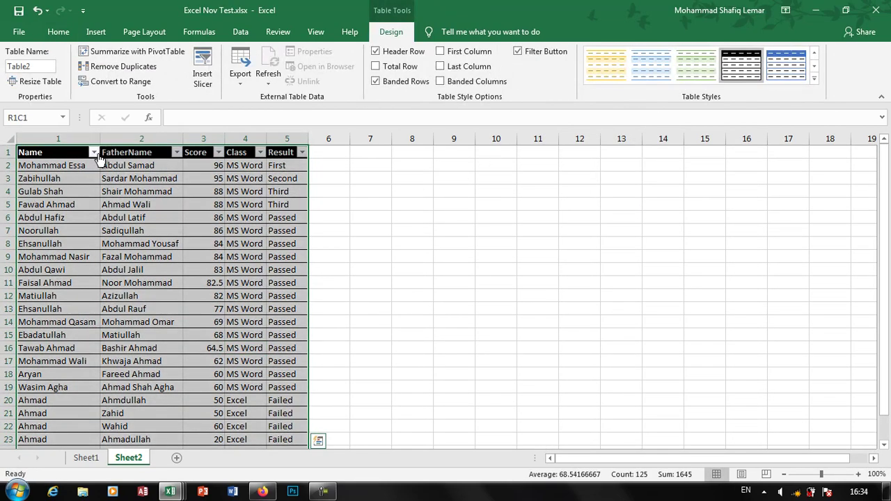
# Sort the table A to Z by the Name column.
pyautogui.click(94, 153)
pyautogui.click(80, 167)
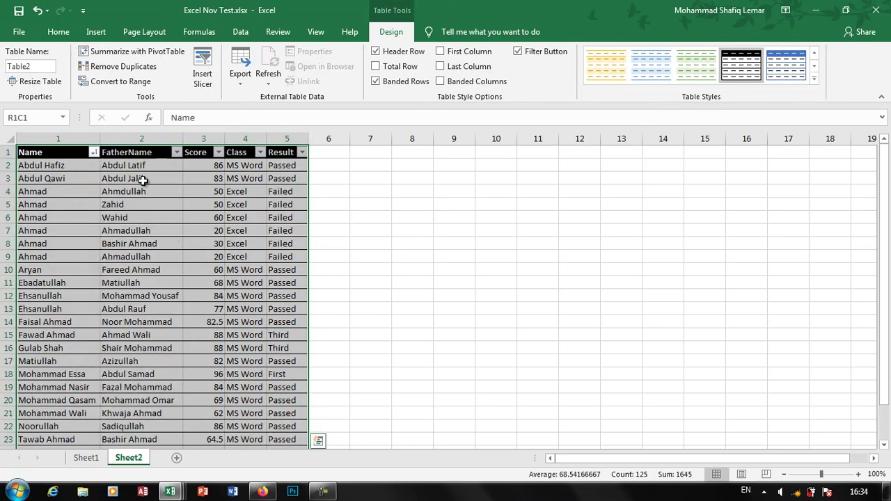
pyautogui.click(76, 194)
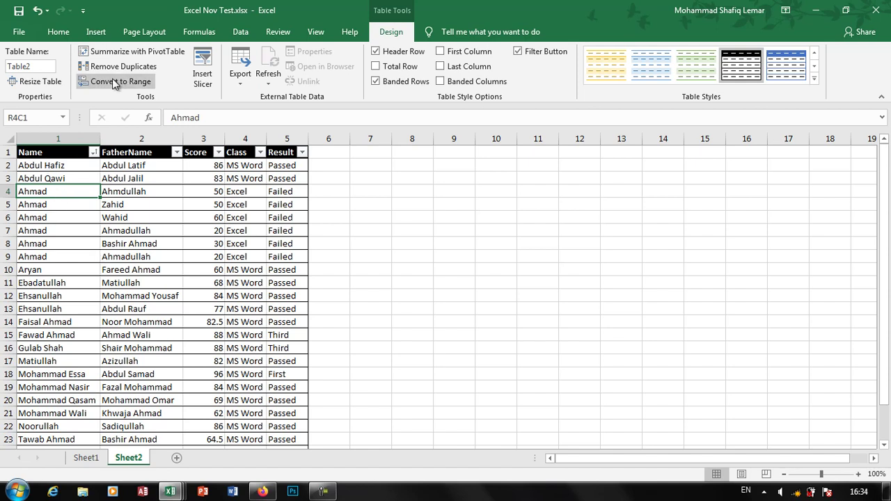
# Open Custom Sort, keeping the first level as Name on cell values, A to Z.
pyautogui.click(73, 31)
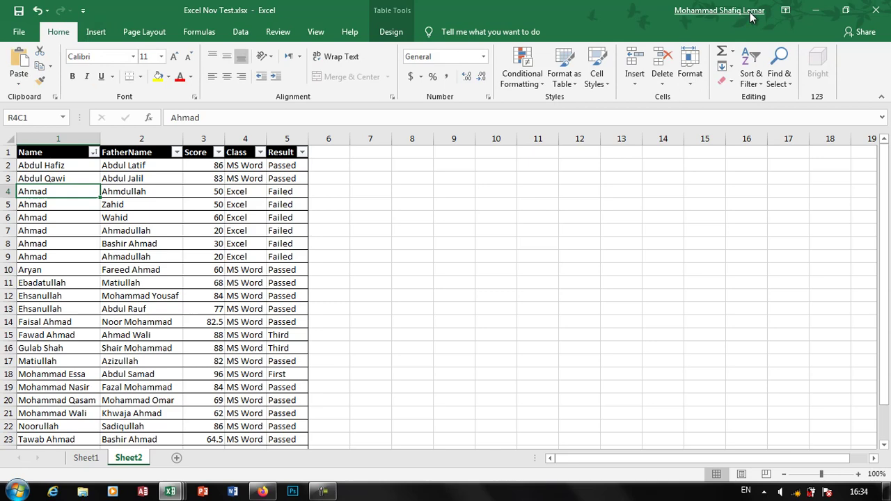
pyautogui.click(751, 75)
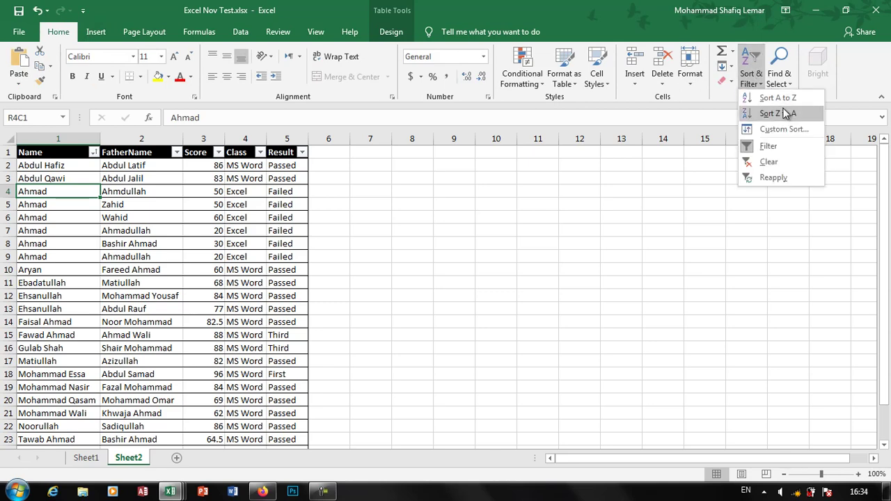
pyautogui.click(779, 124)
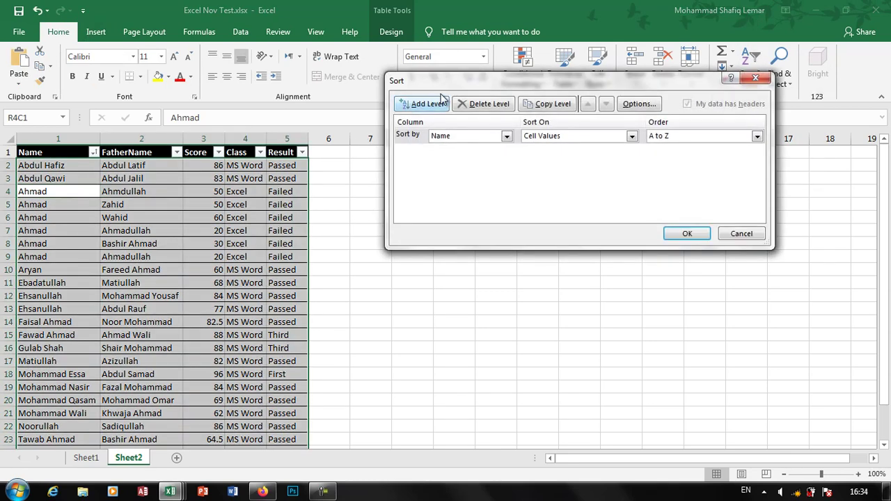
pyautogui.moveTo(464, 87); pyautogui.dragTo(432, 78)
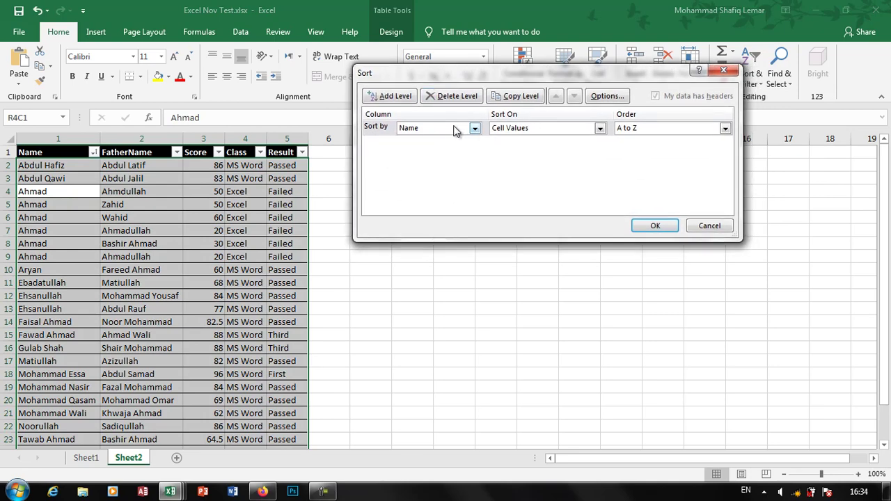
pyautogui.click(518, 132)
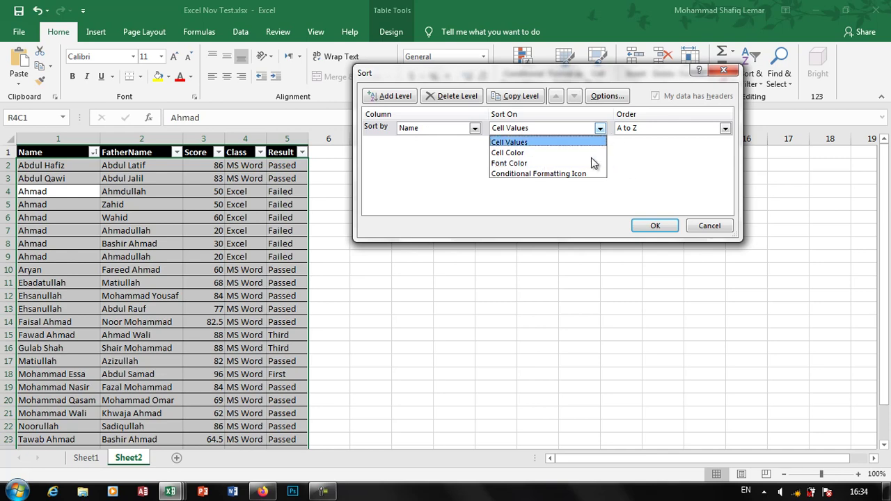
pyautogui.click(552, 195)
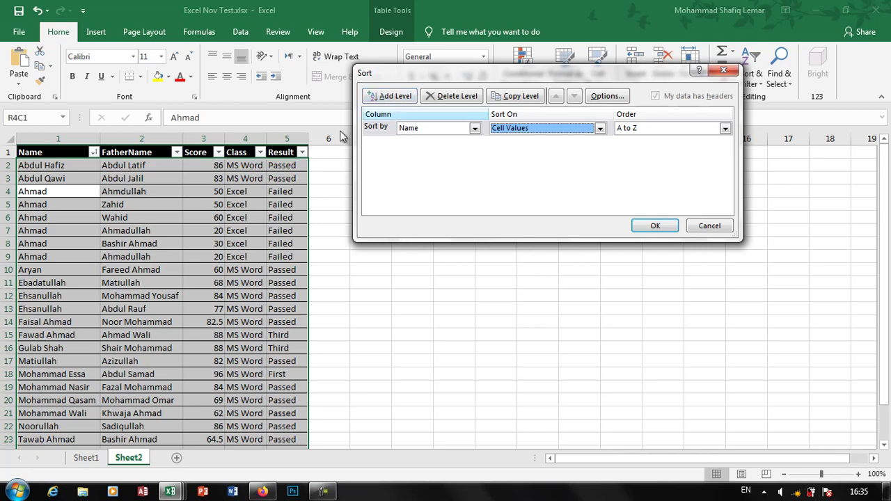
# Add a second sort level on FatherName, Z to A, and apply the sort.
pyautogui.click(373, 98)
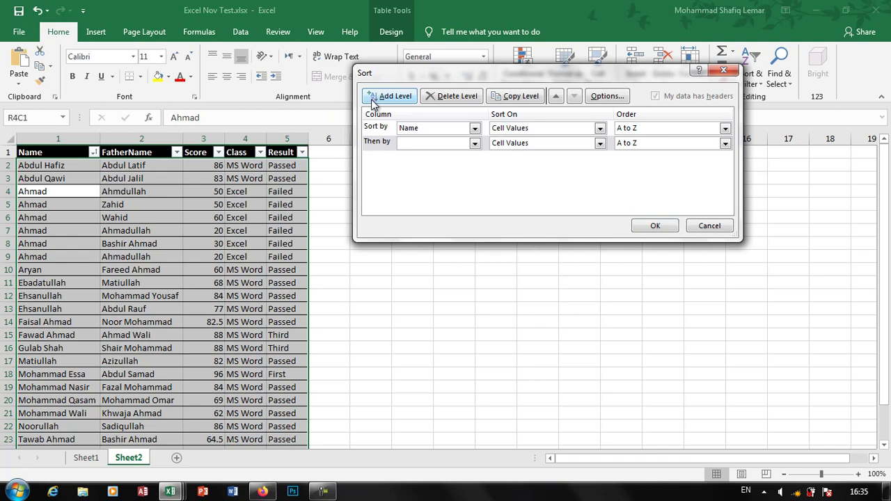
pyautogui.click(475, 143)
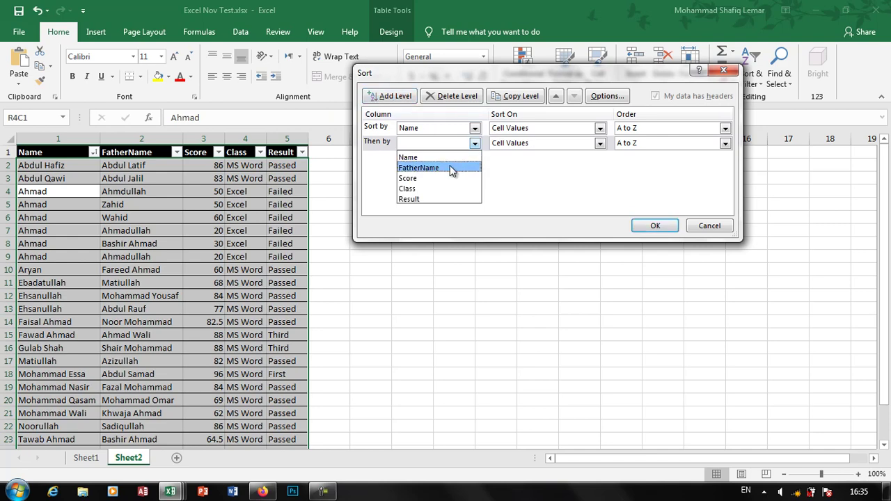
pyautogui.click(451, 169)
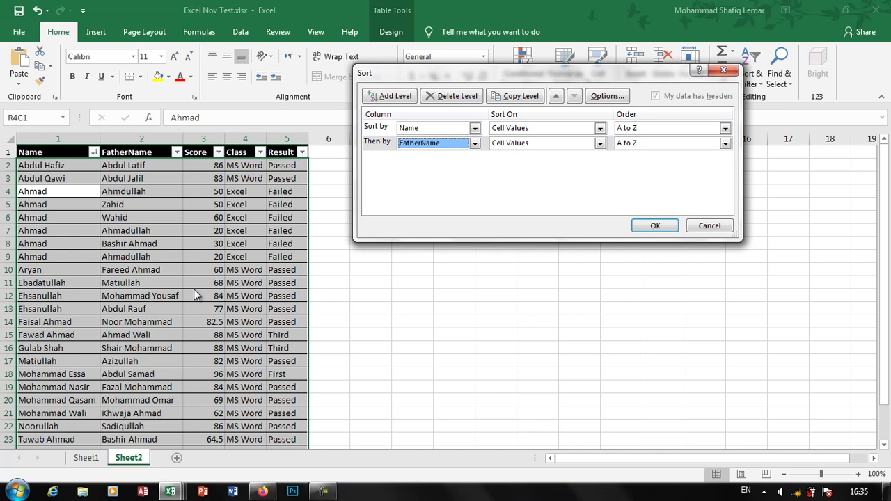
pyautogui.click(654, 149)
pyautogui.click(651, 163)
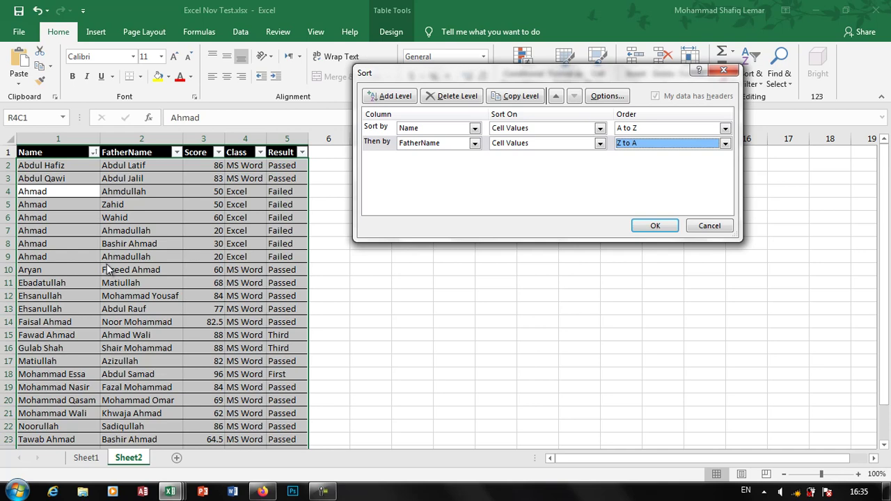
pyautogui.click(655, 228)
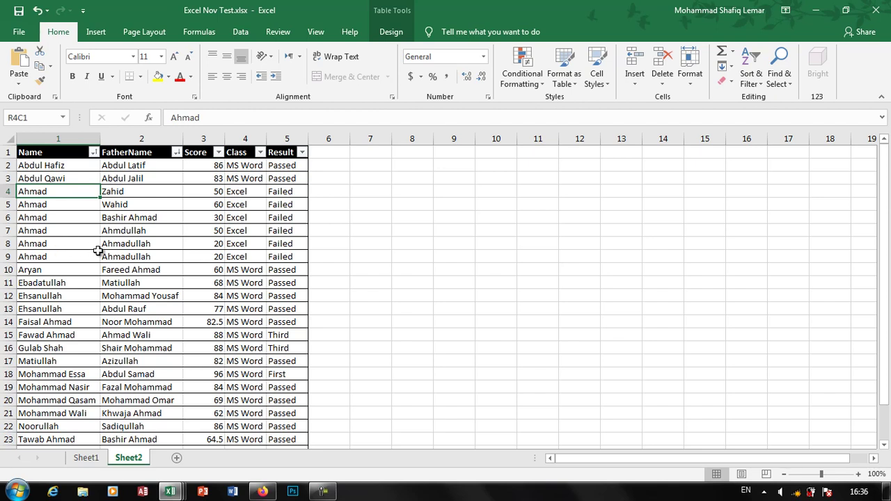
# Fix the misspelled father's name in row 7 by inserting the missing 'a'.
pyautogui.click(159, 241)
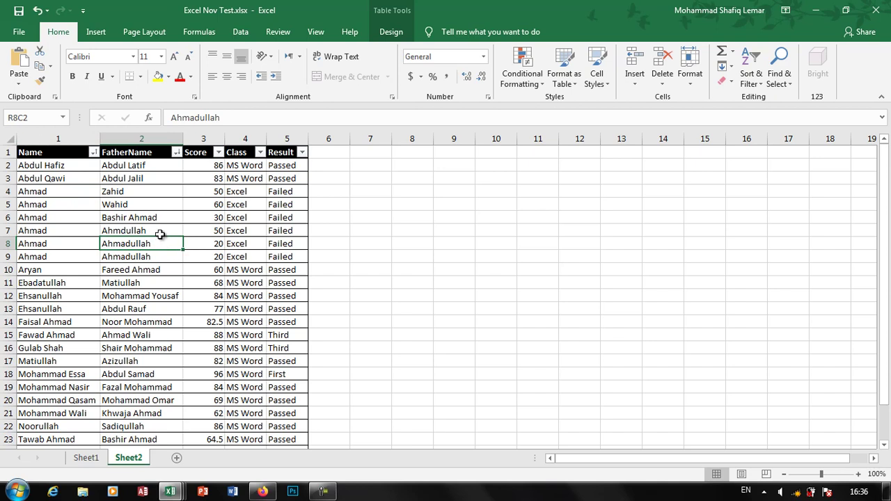
pyautogui.click(159, 233)
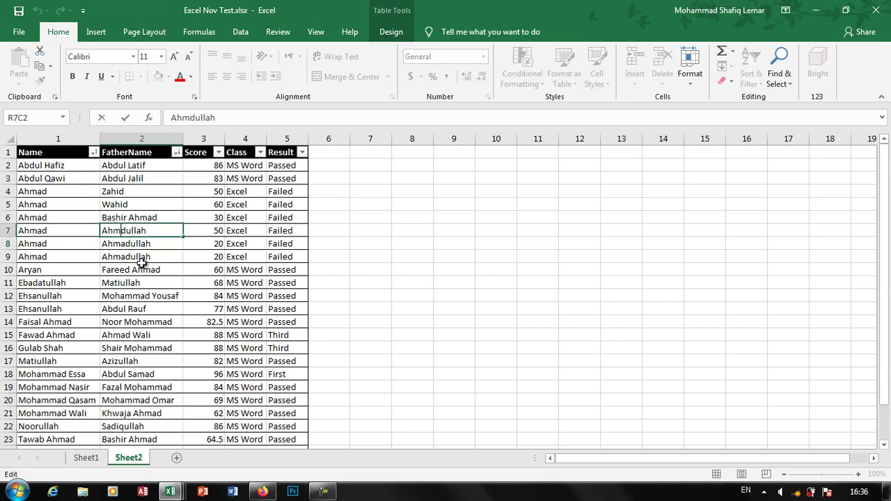
pyautogui.press('F2')
pyautogui.write('a')
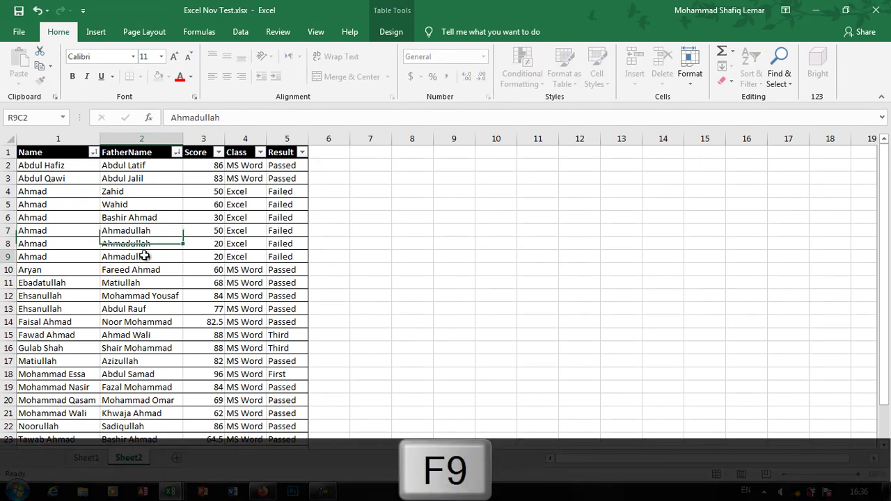
pyautogui.click(139, 256)
# Check the three matching father-name entries in rows 7–9 and highlight those rows.
pyautogui.click(137, 230)
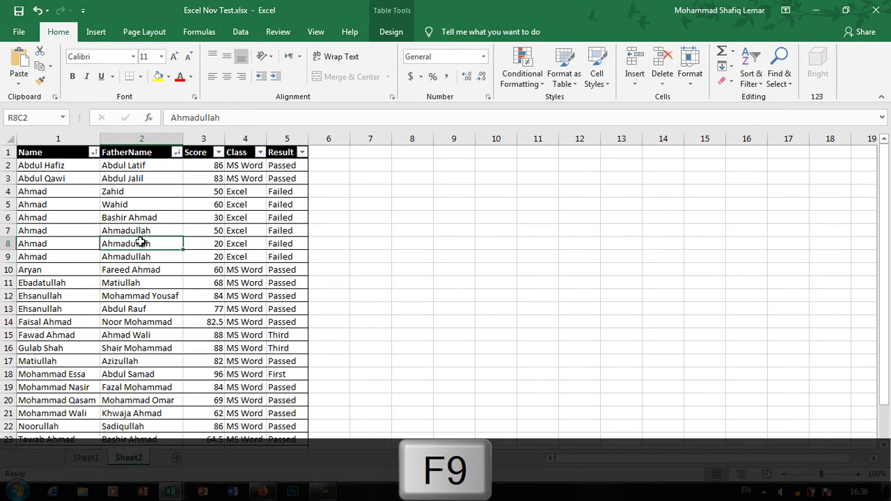
pyautogui.click(141, 242)
pyautogui.click(142, 258)
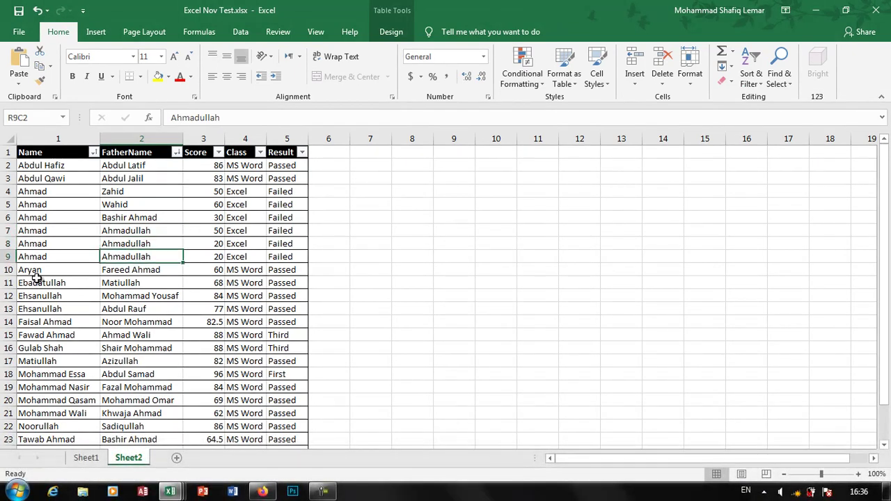
pyautogui.moveTo(32, 232); pyautogui.dragTo(134, 256)
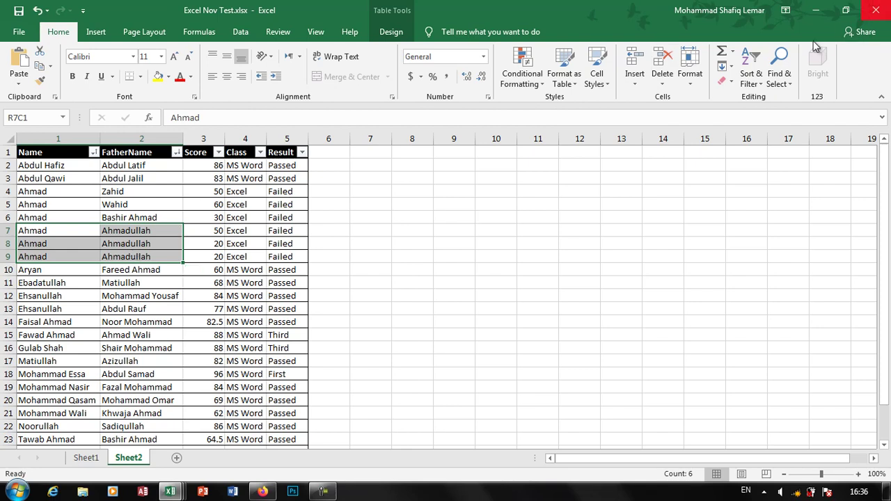
pyautogui.click(258, 191)
pyautogui.moveTo(270, 179); pyautogui.dragTo(270, 183)
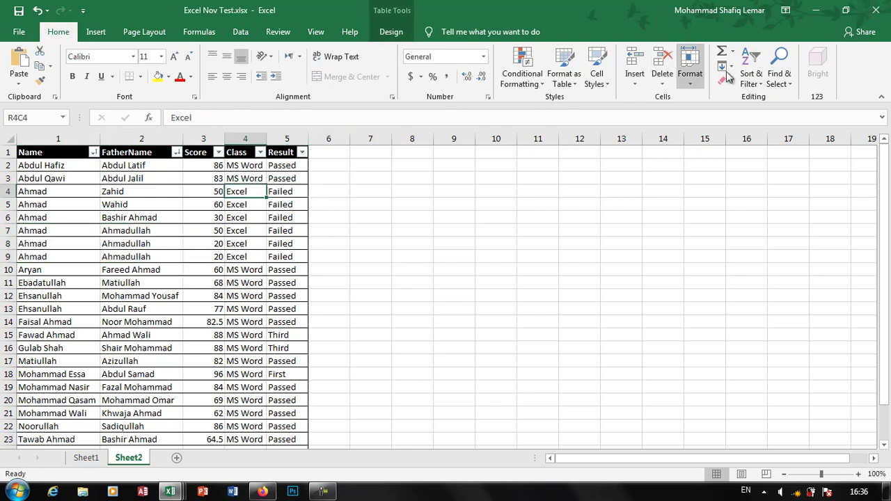
pyautogui.click(751, 75)
pyautogui.click(750, 76)
pyautogui.click(751, 75)
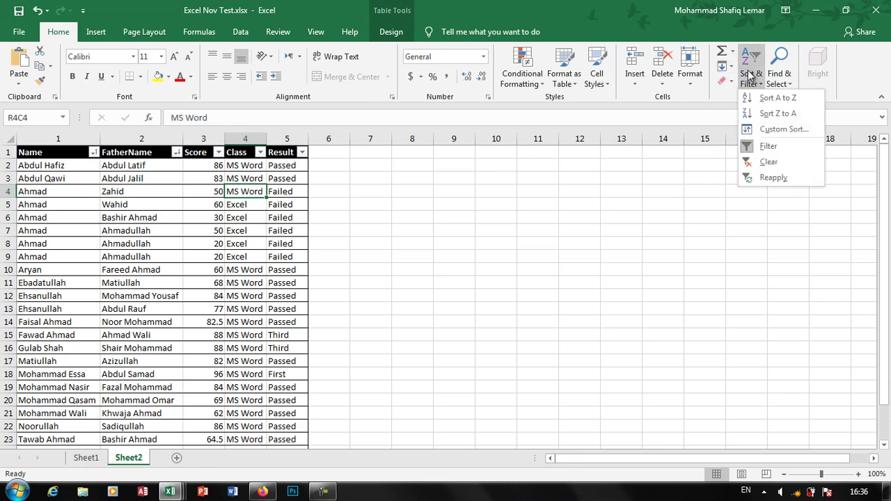
pyautogui.click(769, 127)
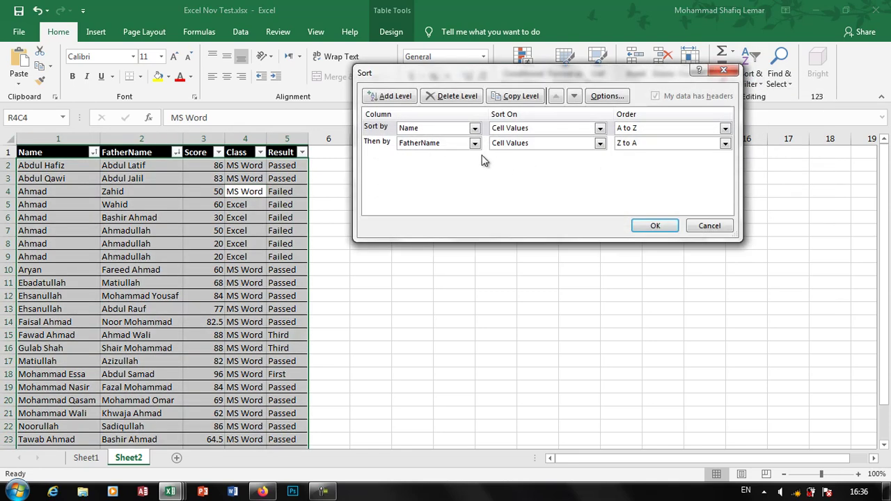
pyautogui.click(391, 96)
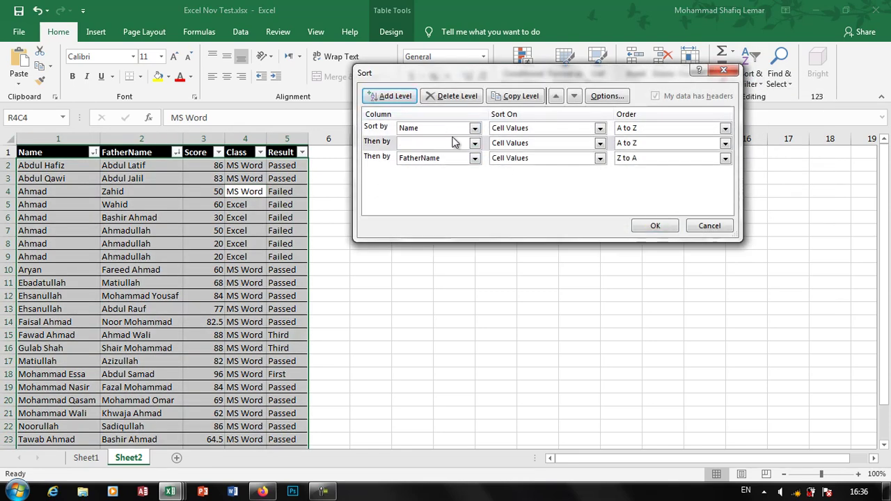
pyautogui.click(377, 143)
pyautogui.click(572, 97)
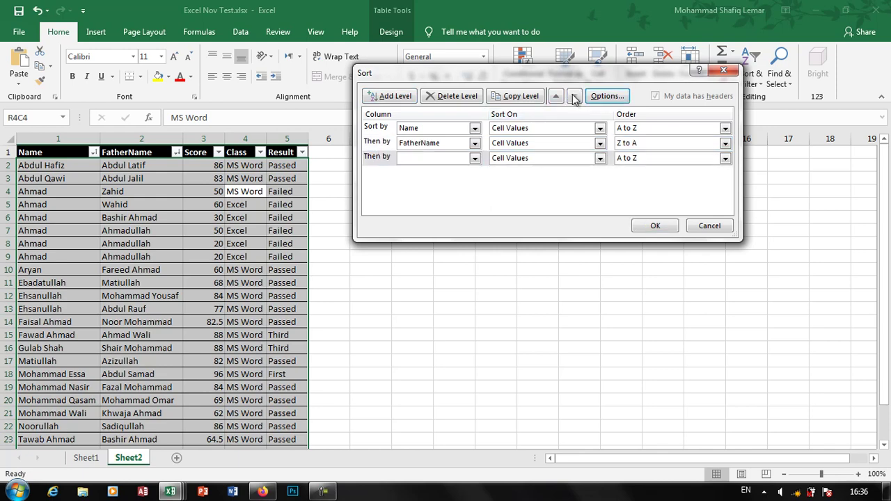
pyautogui.click(475, 159)
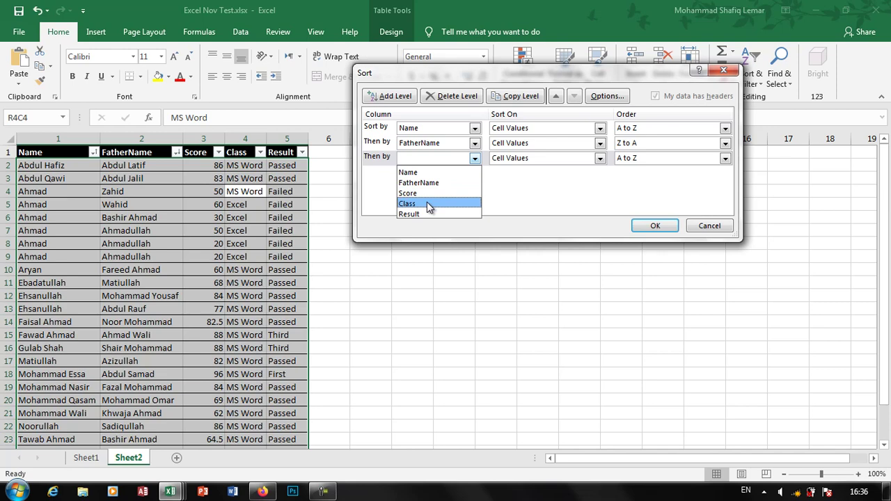
pyautogui.click(423, 193)
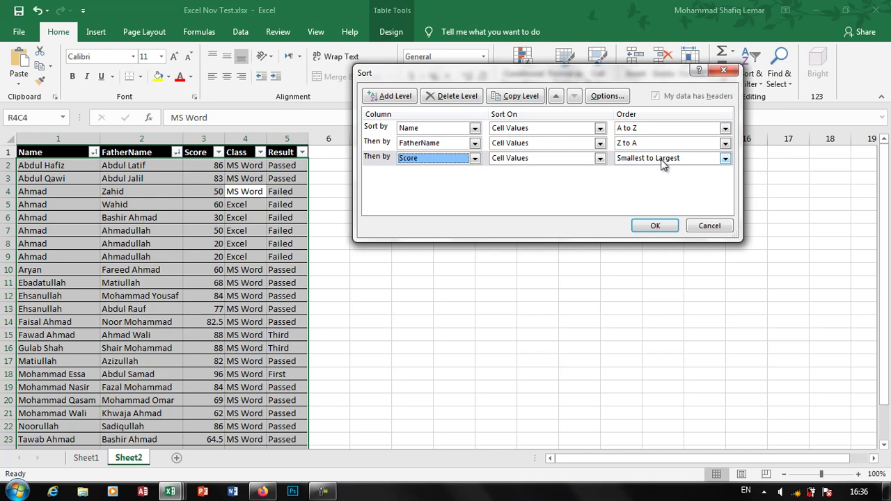
pyautogui.click(653, 228)
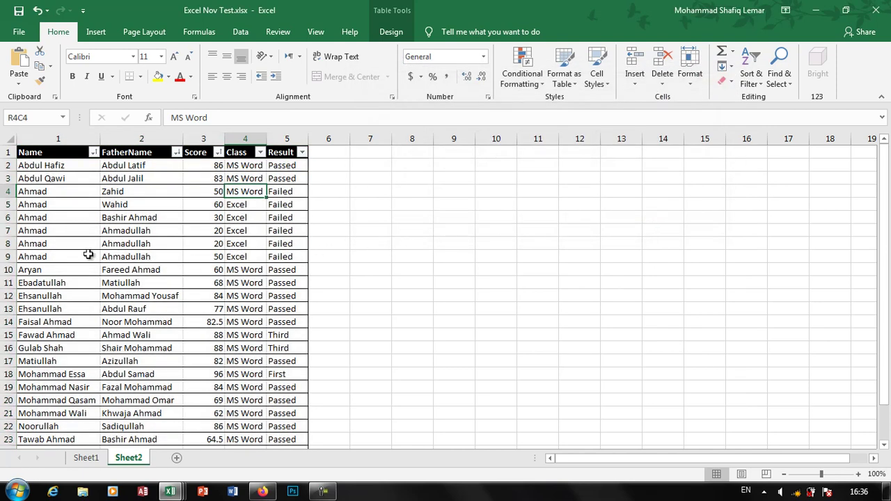
pyautogui.click(209, 231)
pyautogui.click(206, 242)
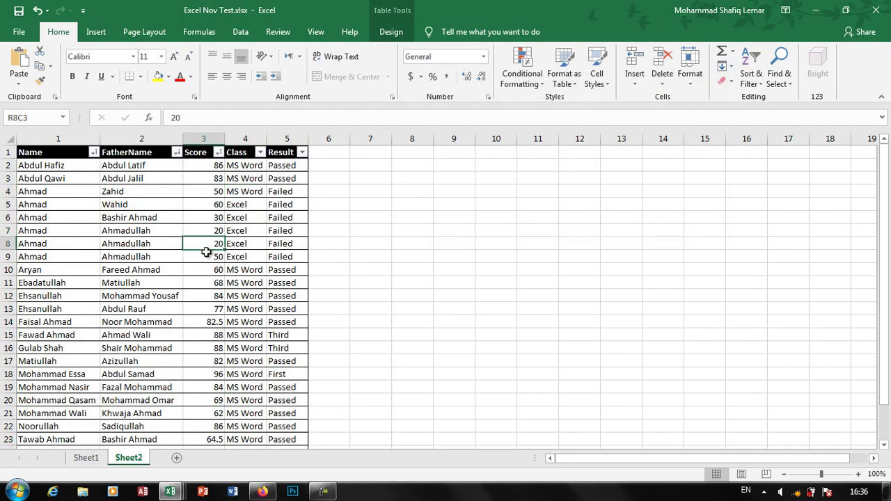
pyautogui.click(206, 256)
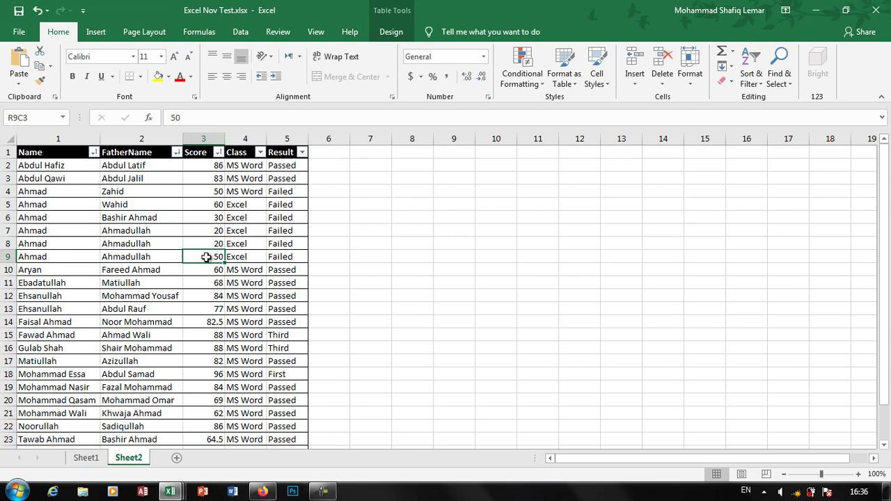
pyautogui.click(23, 244)
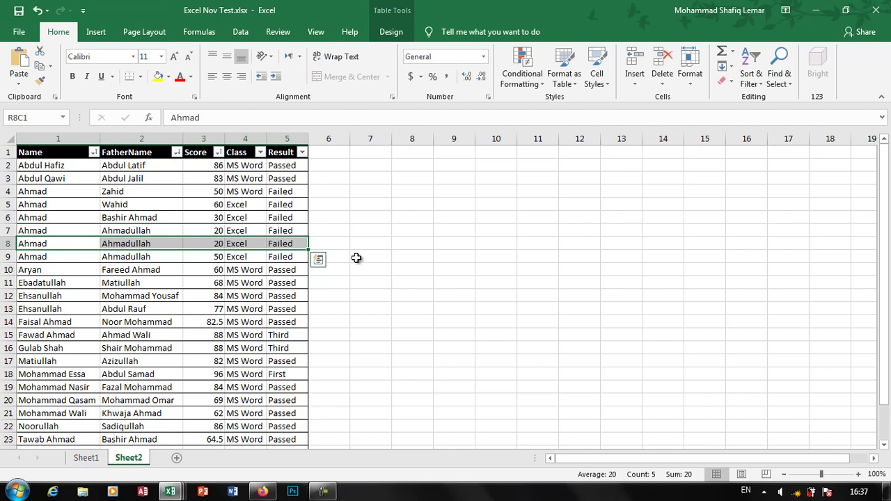
pyautogui.press('Down')
pyautogui.press('Right')
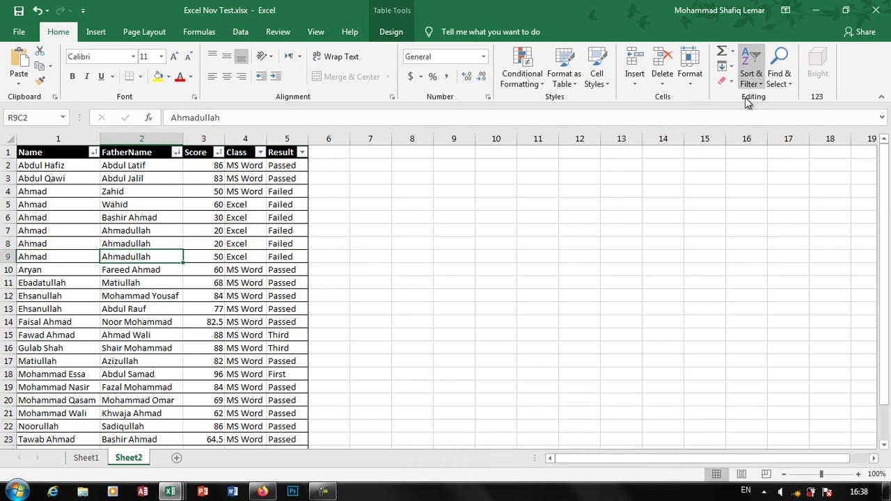
# Filter the Class column to show only the Excel class.
pyautogui.click(751, 77)
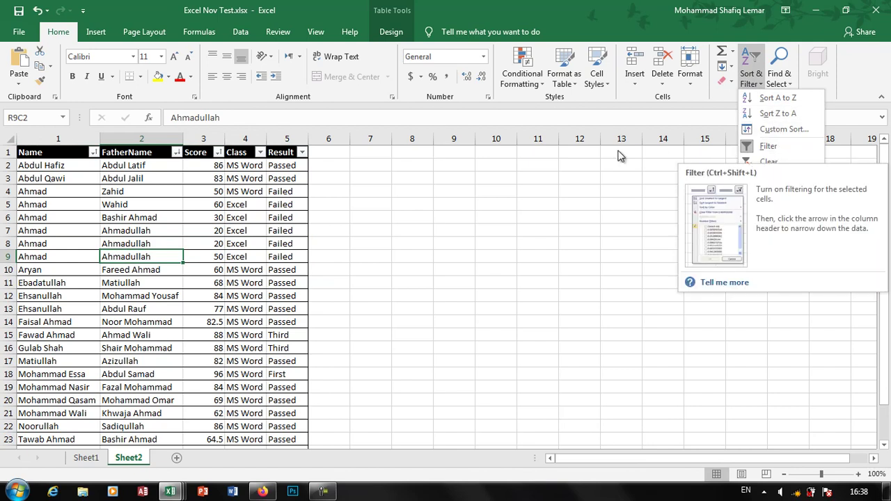
pyautogui.press('Escape')
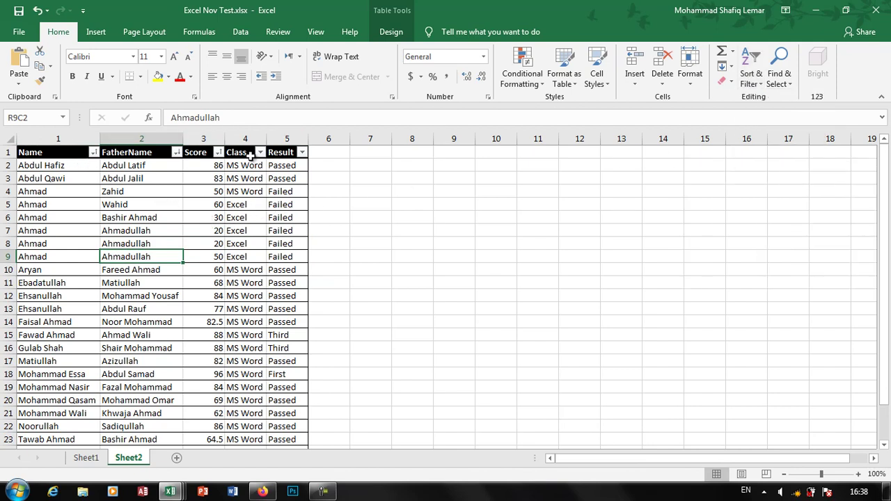
pyautogui.click(260, 152)
pyautogui.click(131, 280)
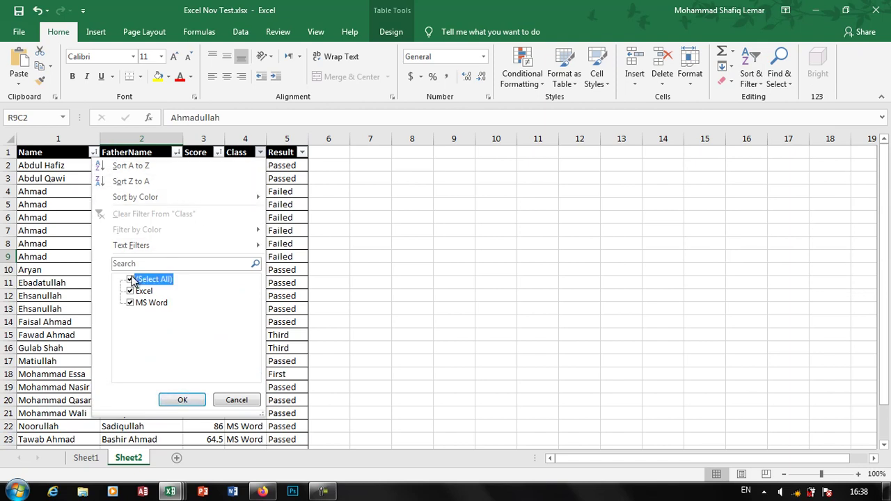
pyautogui.click(130, 291)
pyautogui.click(183, 400)
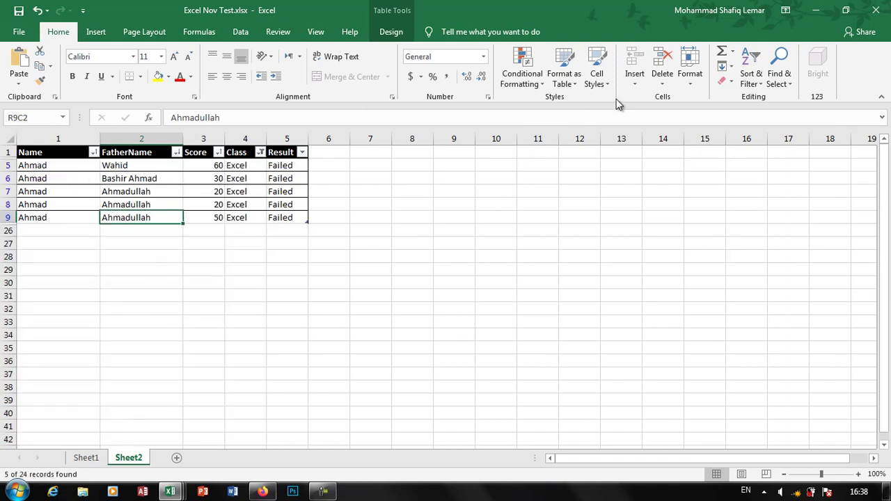
# Toggle table filtering off and back on, then reapply the Class filter for Excel only.
pyautogui.click(752, 68)
pyautogui.click(768, 146)
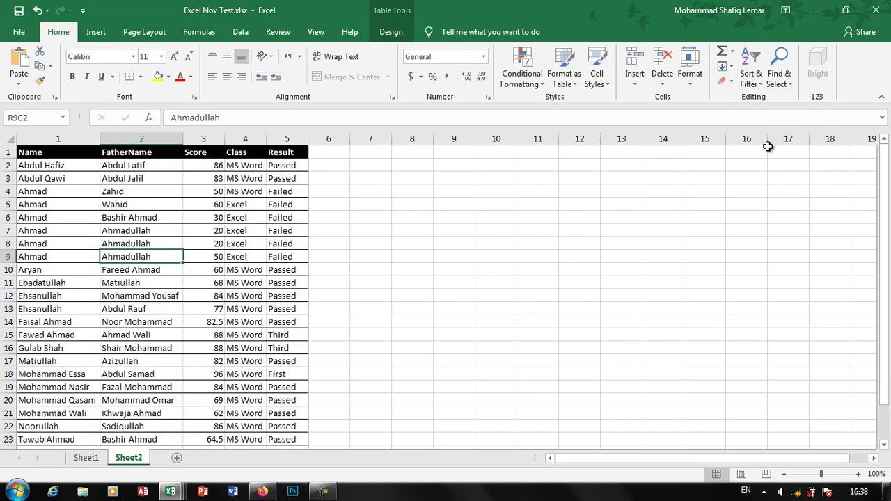
pyautogui.click(752, 89)
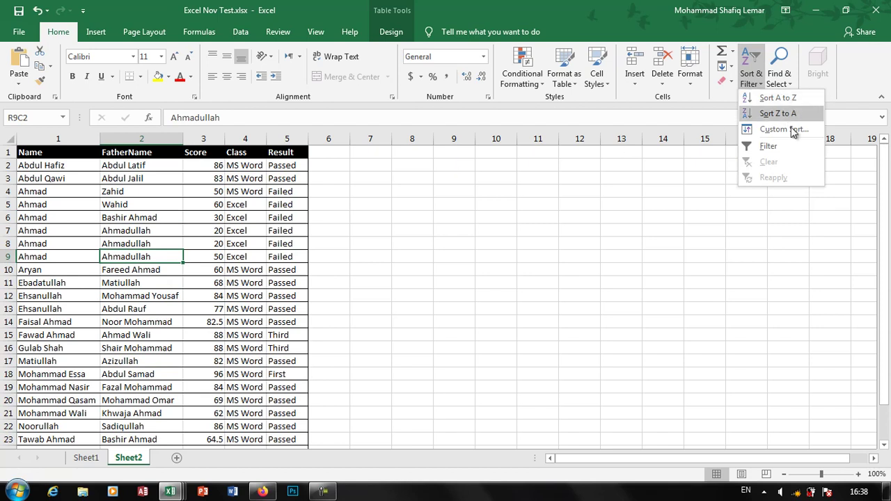
pyautogui.click(784, 145)
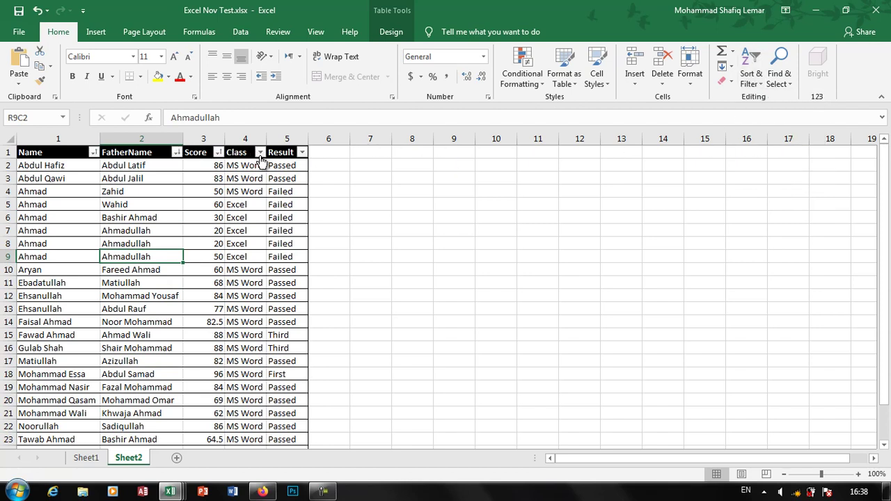
pyautogui.click(259, 155)
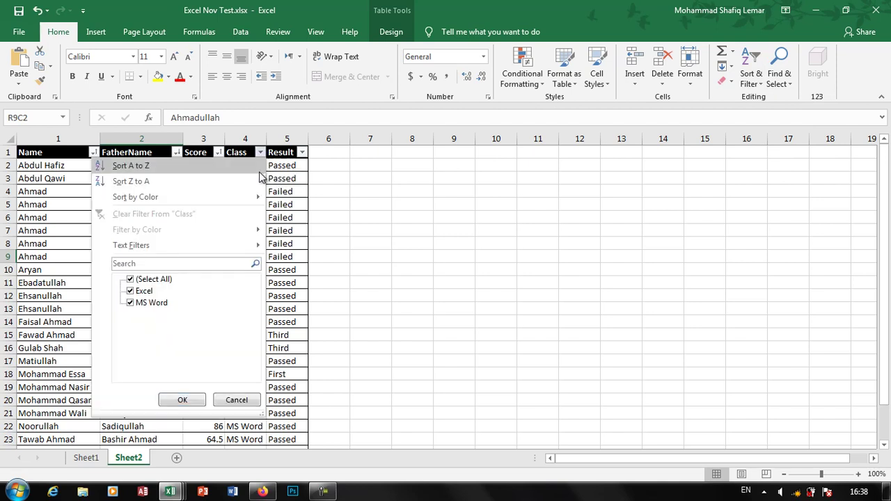
pyautogui.click(130, 279)
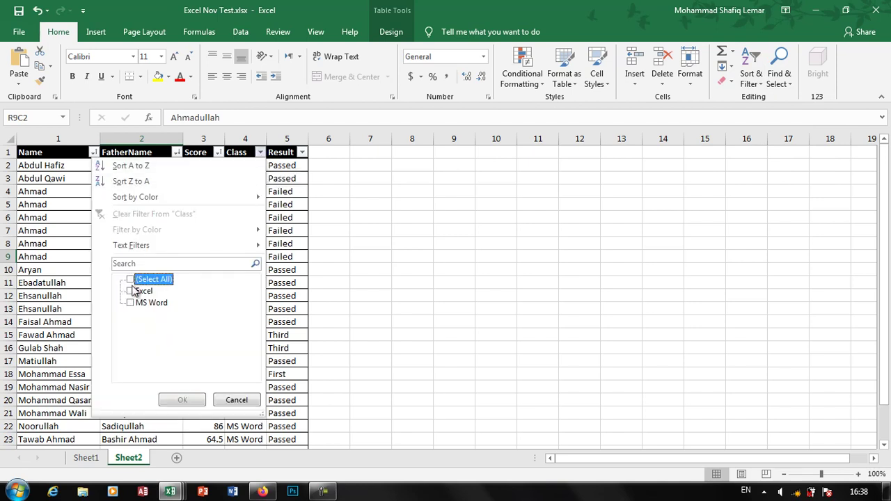
pyautogui.click(130, 291)
pyautogui.click(178, 398)
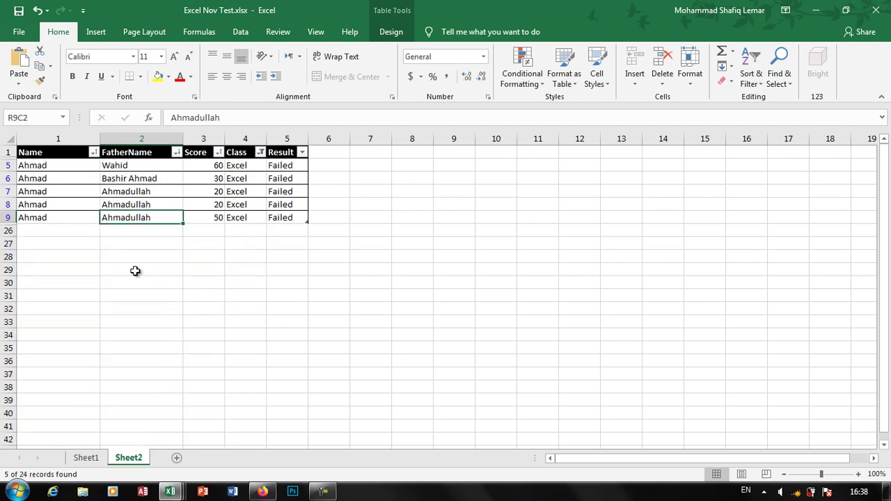
pyautogui.press('Down')
# Enter the new student's name and father's name in the empty row below the table.
pyautogui.press('Left')
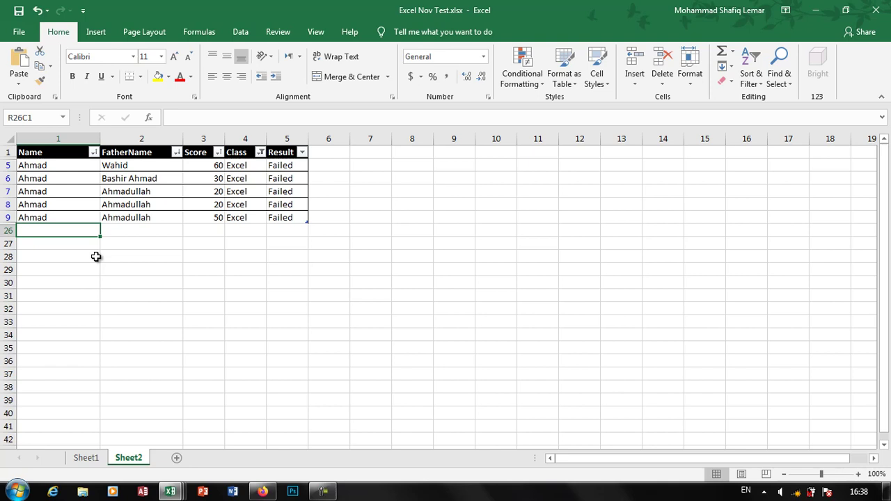
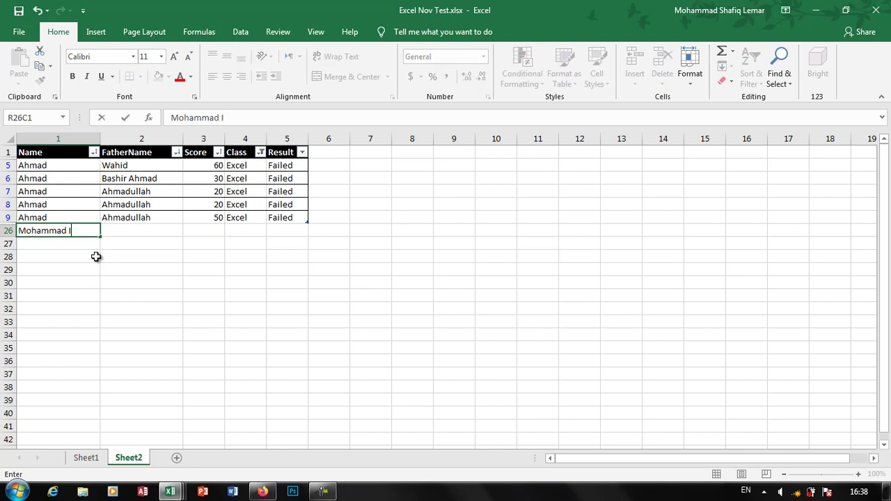
pyautogui.press('Tab')
pyautogui.write('Ahm')
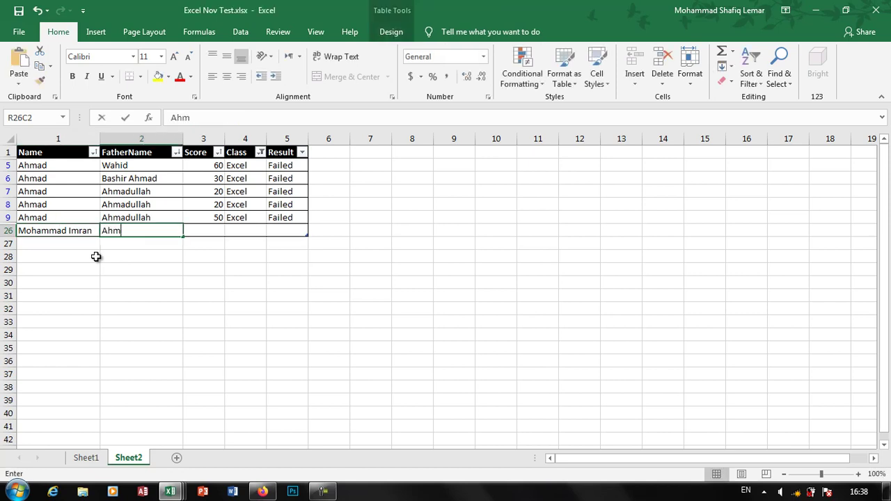
pyautogui.write('adjna')
pyautogui.press('Tab')
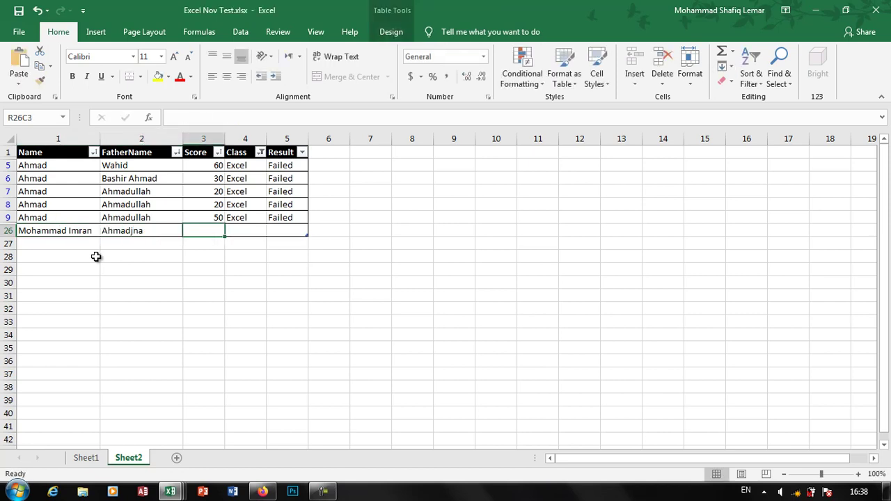
pyautogui.hotkey('shift', 'Tab')
pyautogui.write('Ahmad')
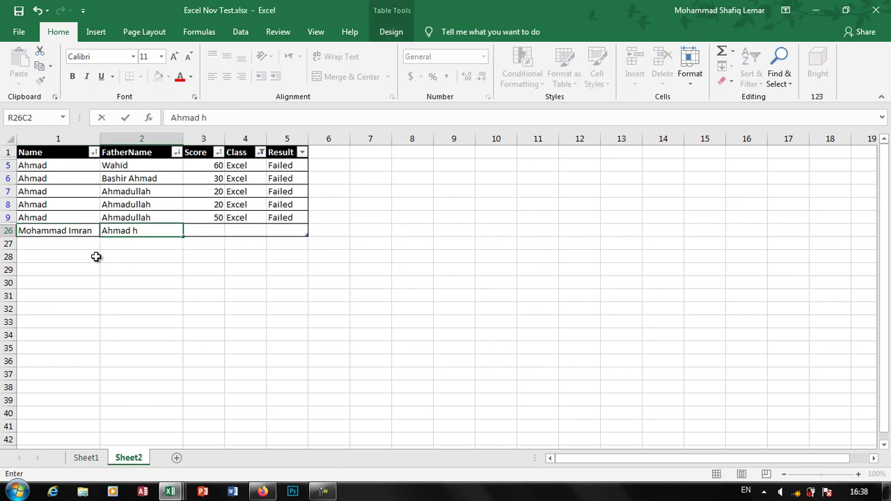
pyautogui.press('Tab')
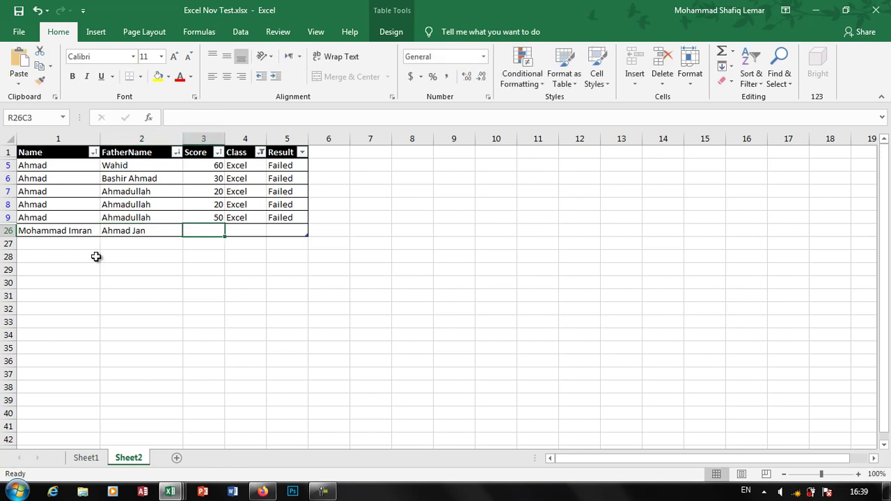
# Fill in score 78, class PowerPoint and result Passed for the new row.
pyautogui.write('78')
pyautogui.press('Tab')
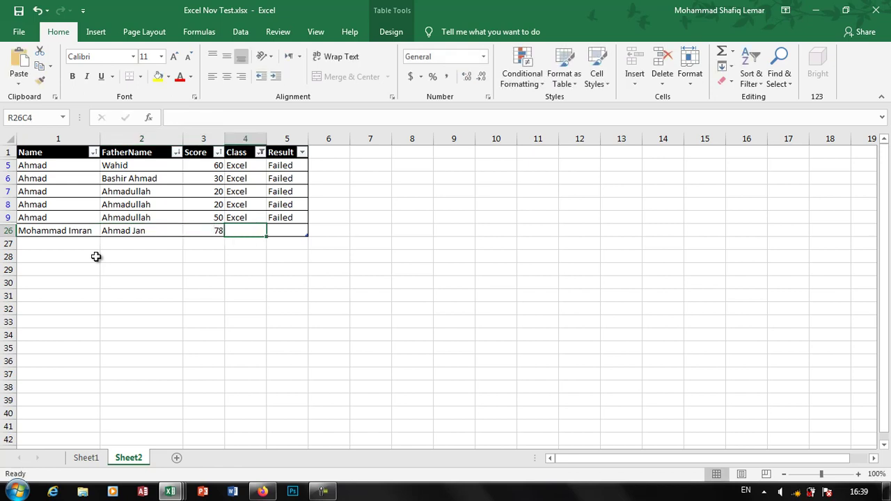
pyautogui.write('PowerPoint')
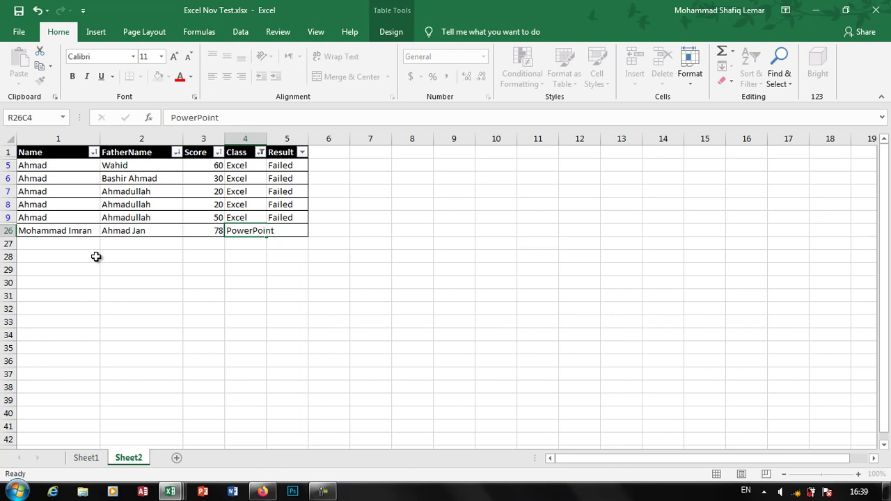
pyautogui.press('Tab')
pyautogui.write('Passed')
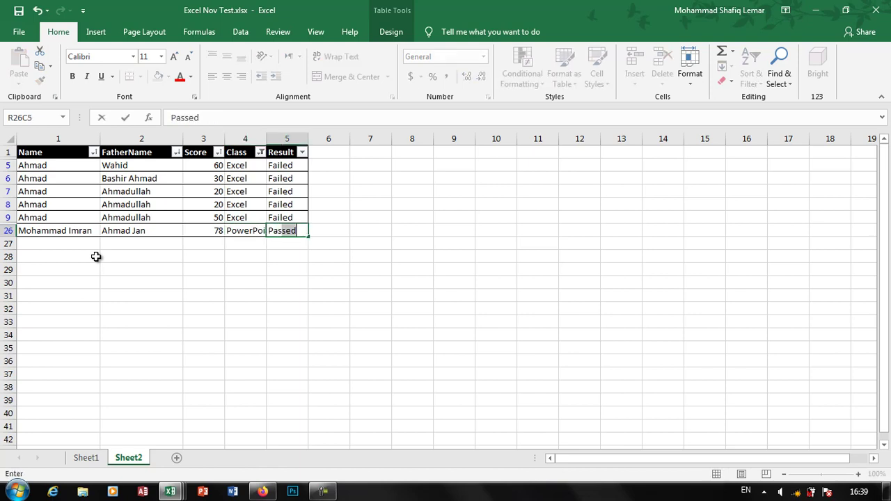
pyautogui.press('Return')
pyautogui.press('Up')
pyautogui.press('Left')
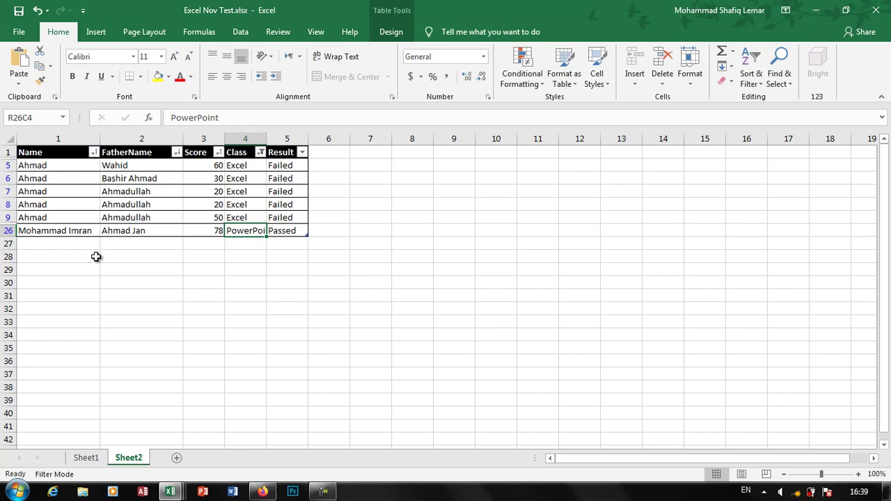
# Reapply the Excel-only Class filter so the new PowerPoint row is hidden.
pyautogui.click(209, 246)
pyautogui.click(244, 231)
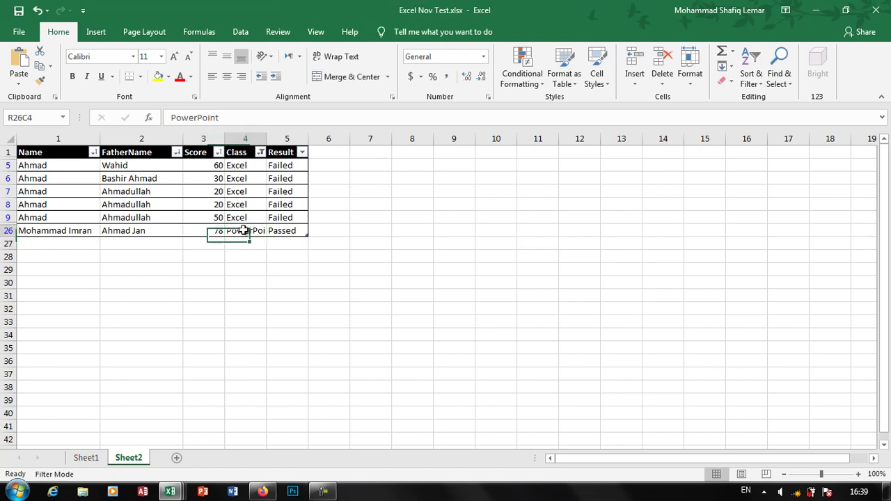
pyautogui.click(751, 79)
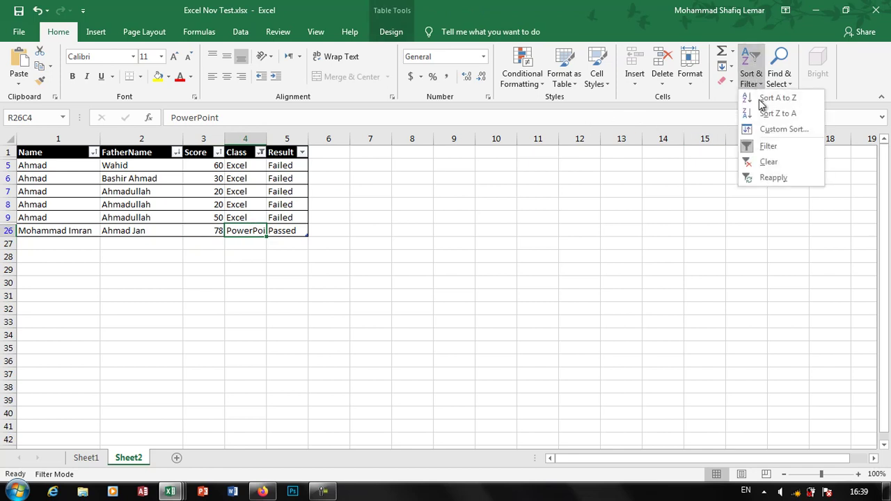
pyautogui.click(773, 178)
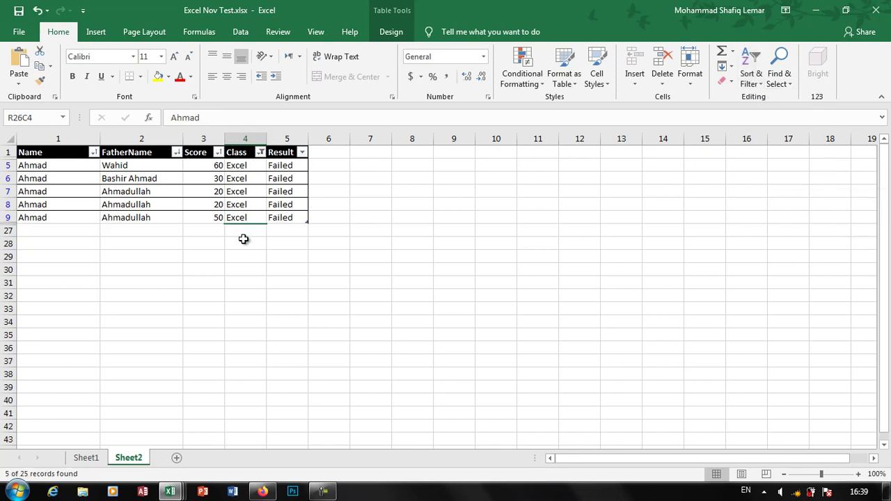
# Clear the Class filter and scroll back to the top of the table.
pyautogui.click(758, 79)
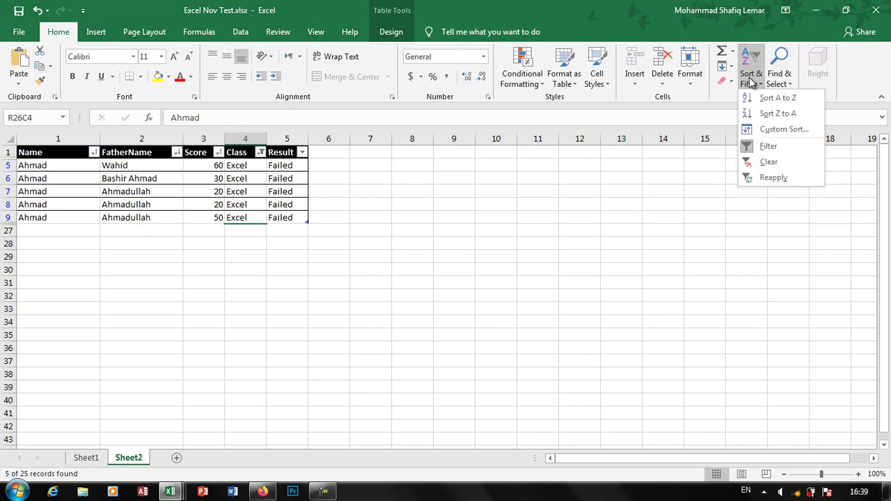
pyautogui.click(792, 167)
pyautogui.scroll(-15, 209, 239)
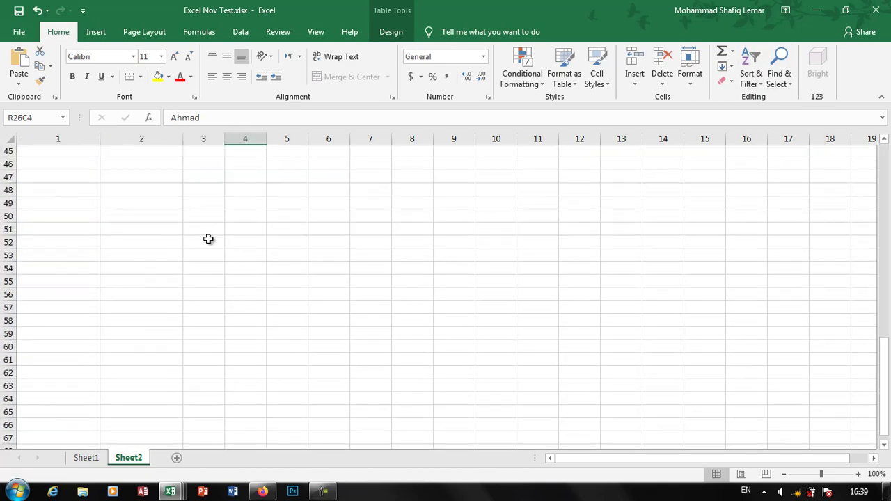
pyautogui.scroll(6, 209, 239)
pyautogui.scroll(1, 208, 239)
pyautogui.scroll(8, 208, 238)
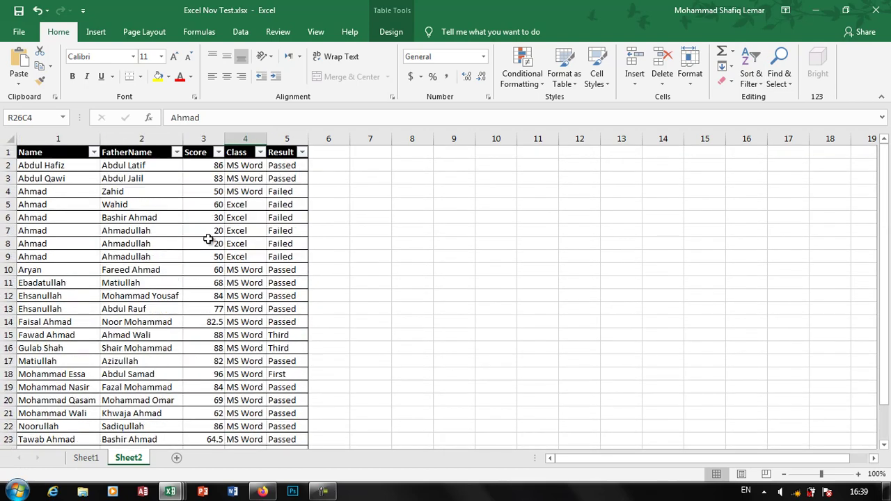
# Open Find and Replace and step through the first matches of the searched name.
pyautogui.click(752, 75)
pyautogui.click(779, 69)
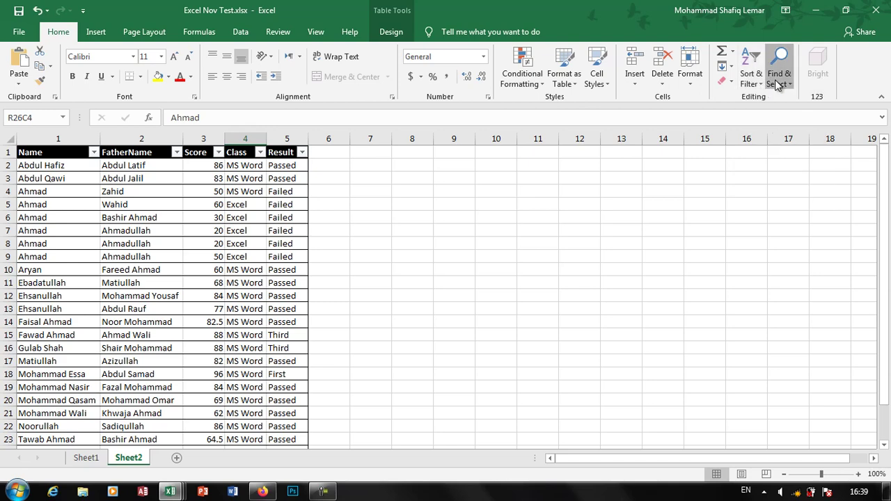
pyautogui.click(797, 99)
pyautogui.write('Ahmad')
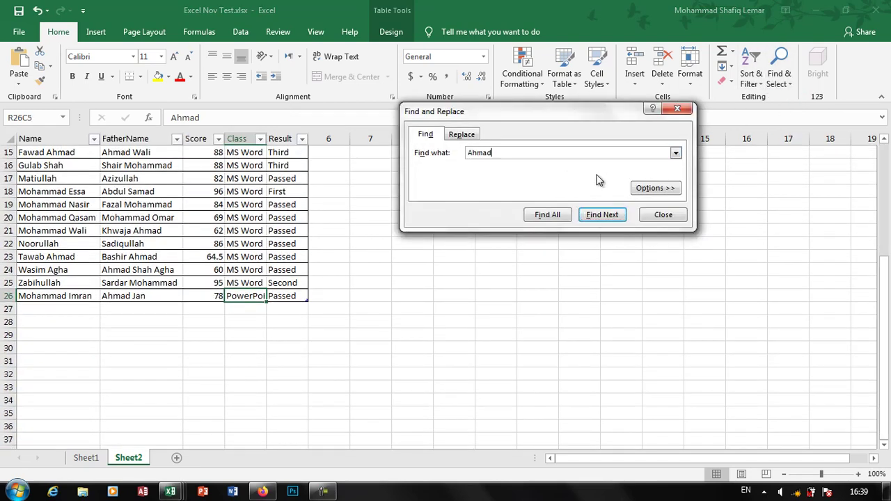
pyautogui.press('Return')
pyautogui.press('Return')
pyautogui.press('Return')
pyautogui.press('Return')
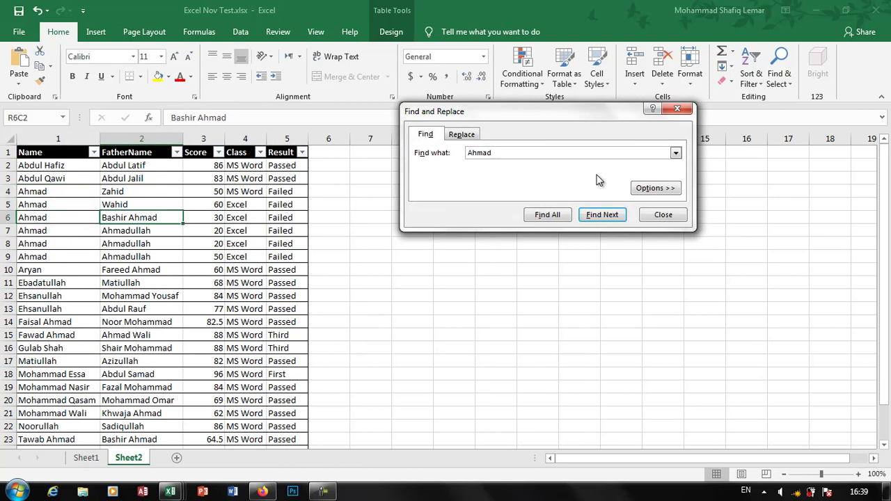
pyautogui.press('Return')
# List all 19 matching cells with Find All, enlarge the results, then close the dialog.
pyautogui.click(545, 215)
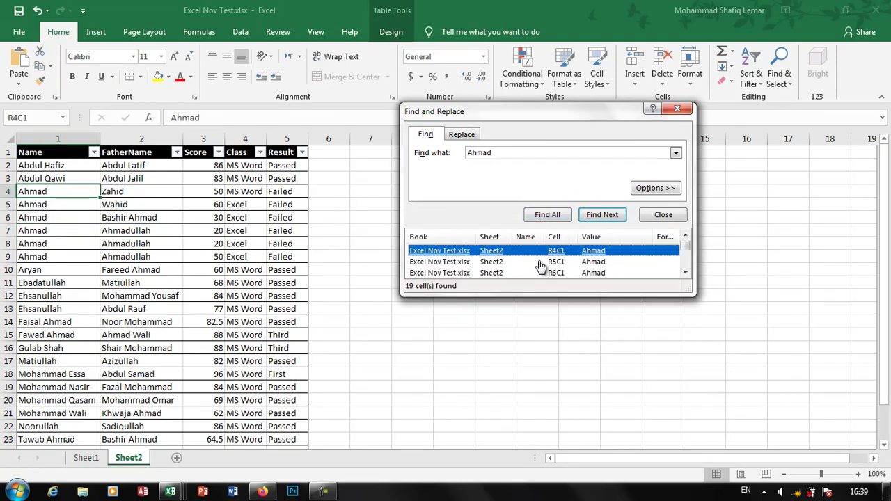
pyautogui.moveTo(575, 296); pyautogui.dragTo(593, 400)
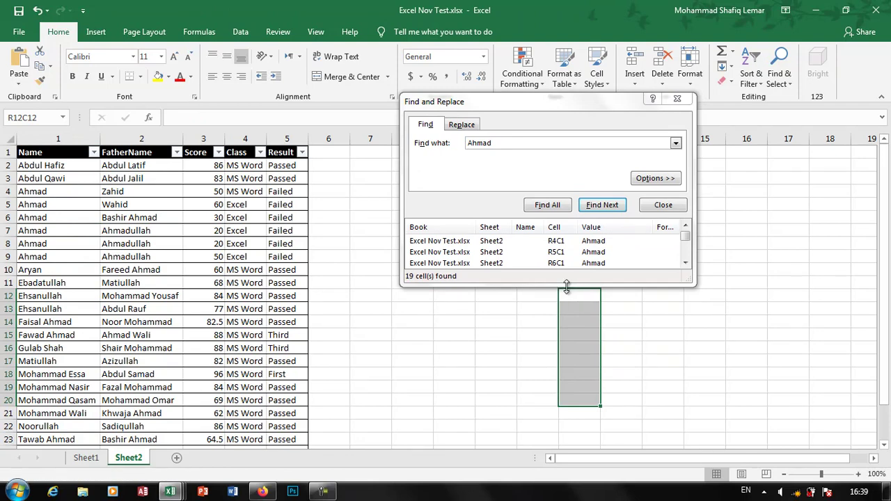
pyautogui.moveTo(568, 286); pyautogui.dragTo(567, 454)
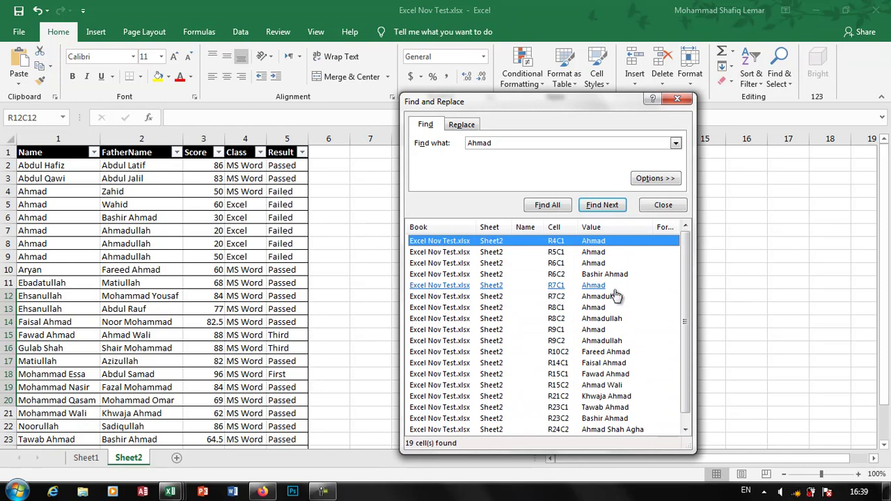
pyautogui.scroll(-1, 682, 319)
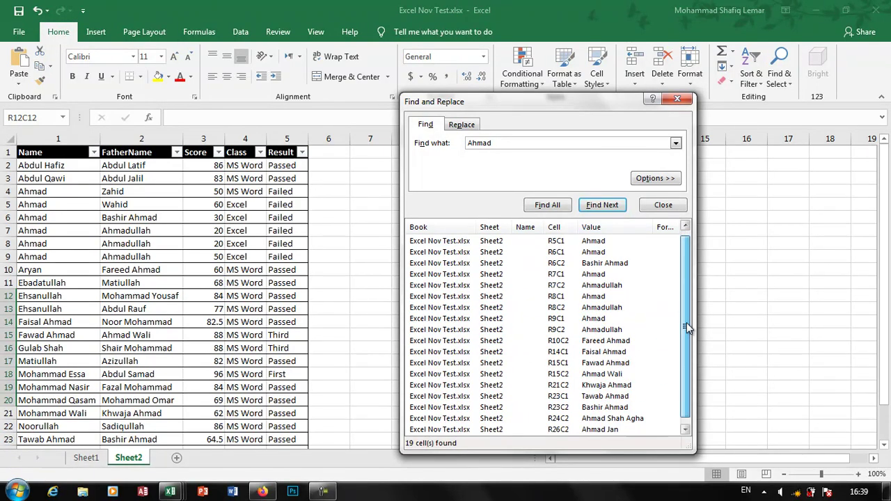
pyautogui.click(677, 98)
pyautogui.click(756, 76)
pyautogui.click(780, 77)
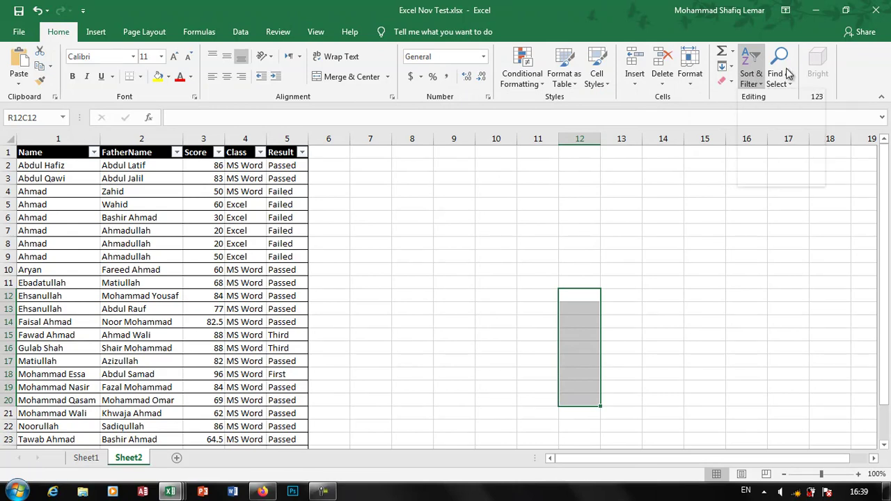
pyautogui.click(779, 77)
# Enter ASAD as the replacement and try Replace All, which reports nothing to replace.
pyautogui.click(803, 113)
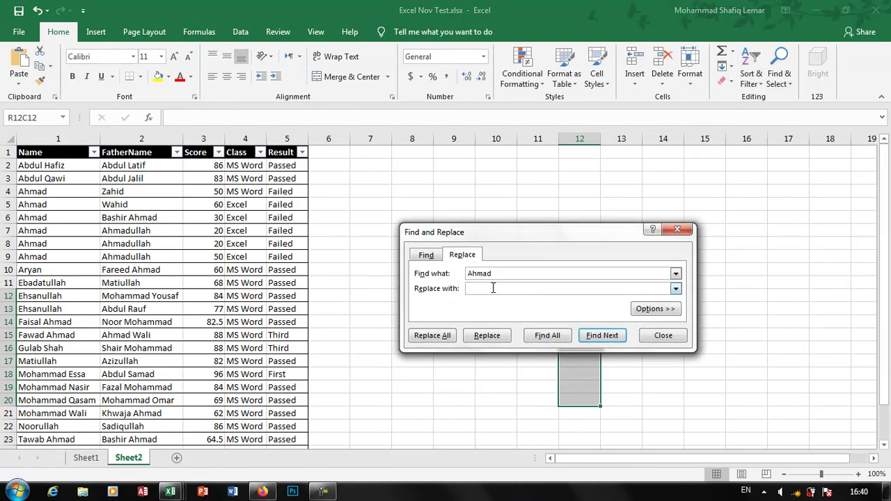
pyautogui.write('ASAD')
pyautogui.click(432, 336)
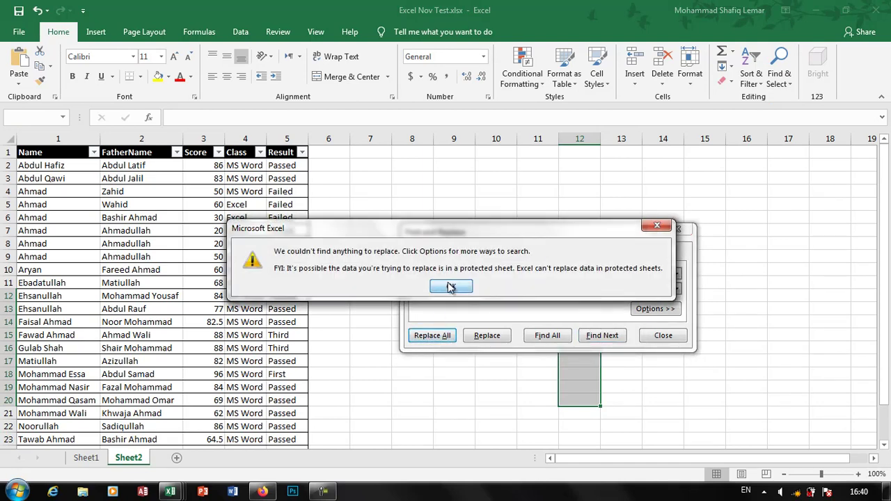
pyautogui.click(452, 287)
pyautogui.click(445, 336)
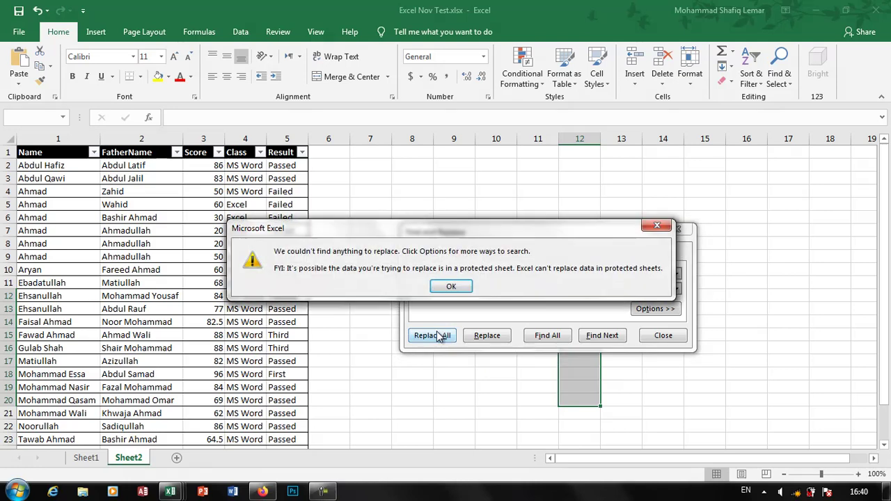
pyautogui.click(451, 287)
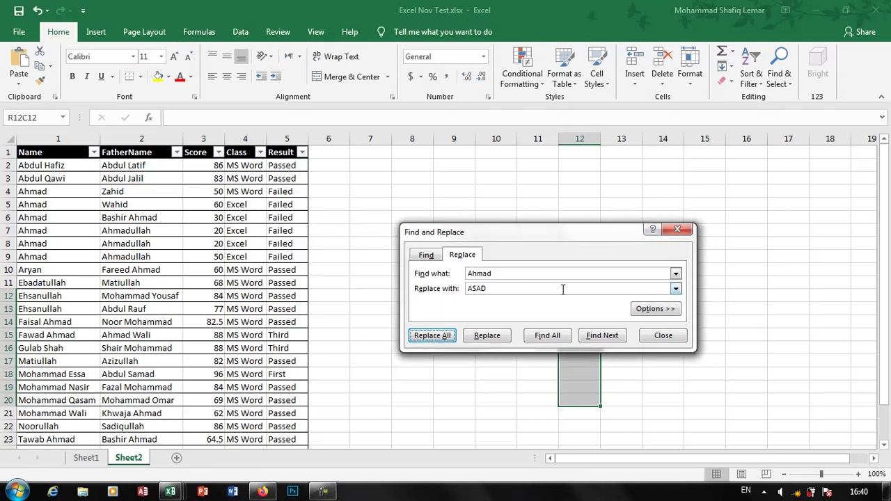
# Deselect the empty-cell range and Replace All, changing 19 name entries to ASAD.
pyautogui.moveTo(567, 238); pyautogui.dragTo(510, 165)
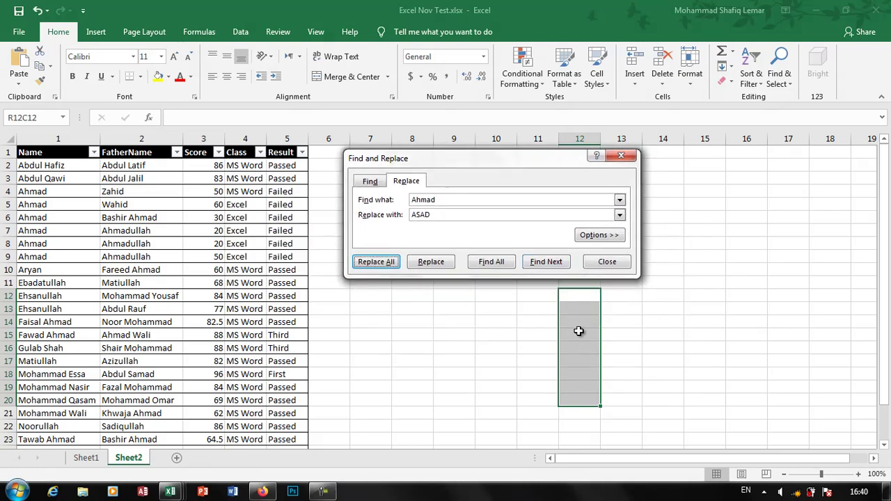
pyautogui.click(323, 353)
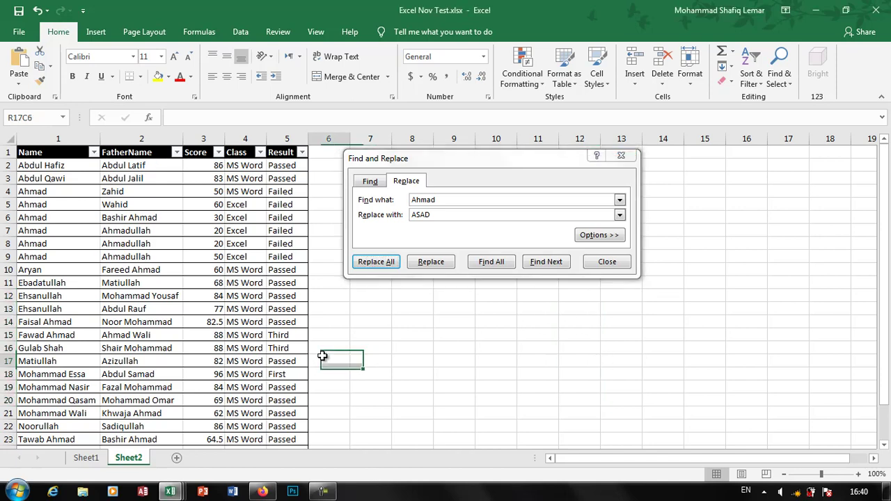
pyautogui.click(271, 349)
pyautogui.click(380, 263)
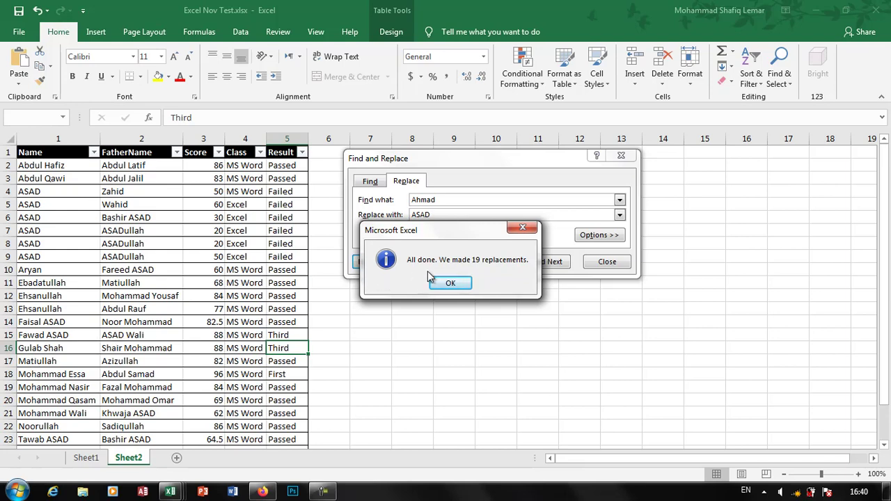
pyautogui.click(450, 284)
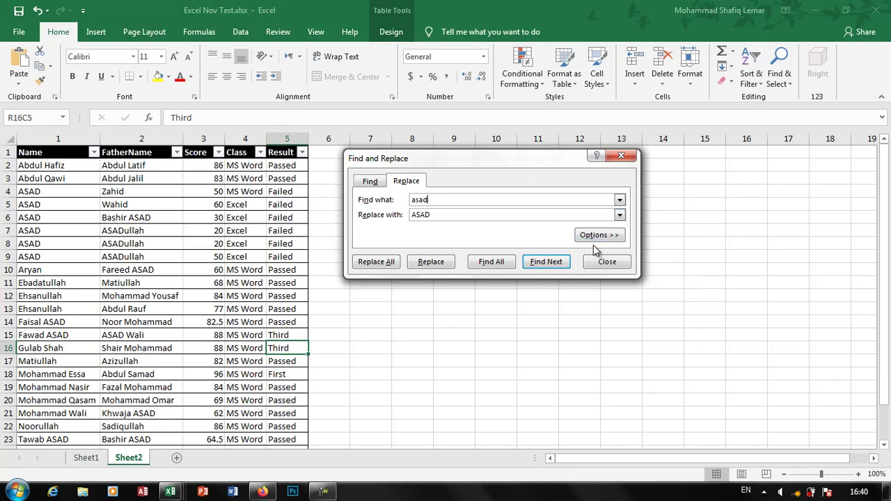
# Swap the texts to change all 19 ASAD entries back to the original name.
pyautogui.moveTo(431, 215); pyautogui.dragTo(396, 216)
pyautogui.click(377, 264)
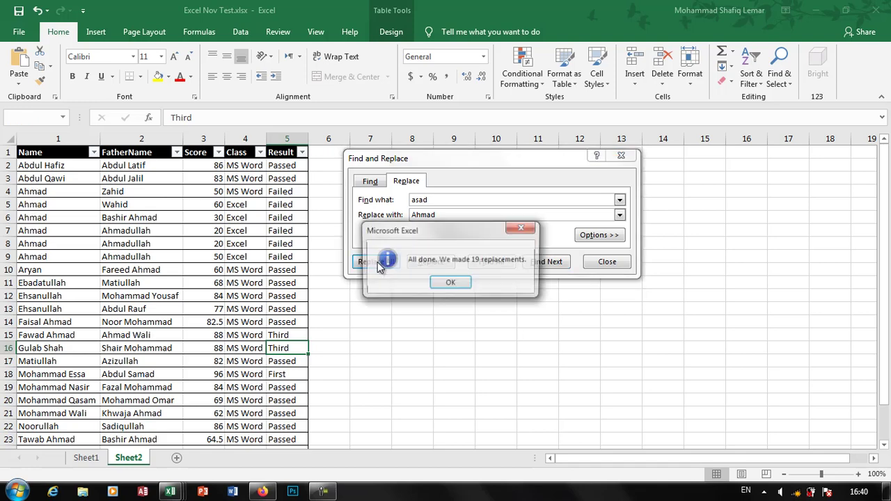
pyautogui.click(453, 283)
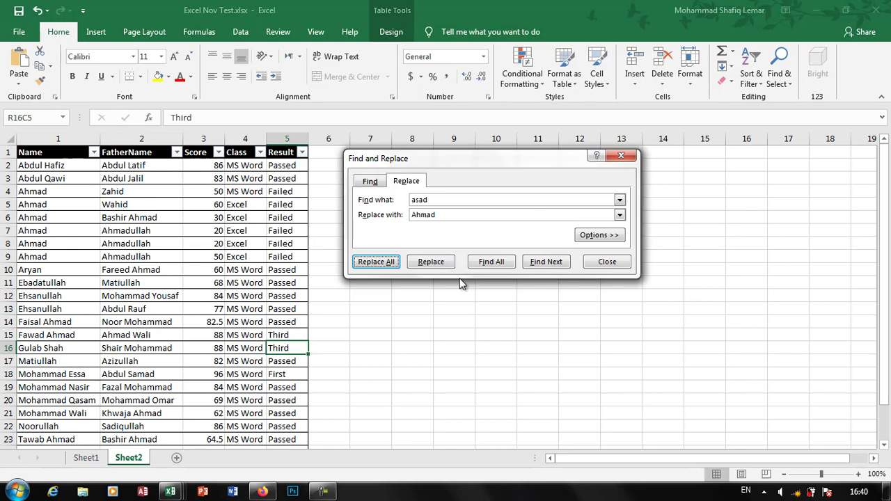
pyautogui.click(590, 262)
pyautogui.click(772, 89)
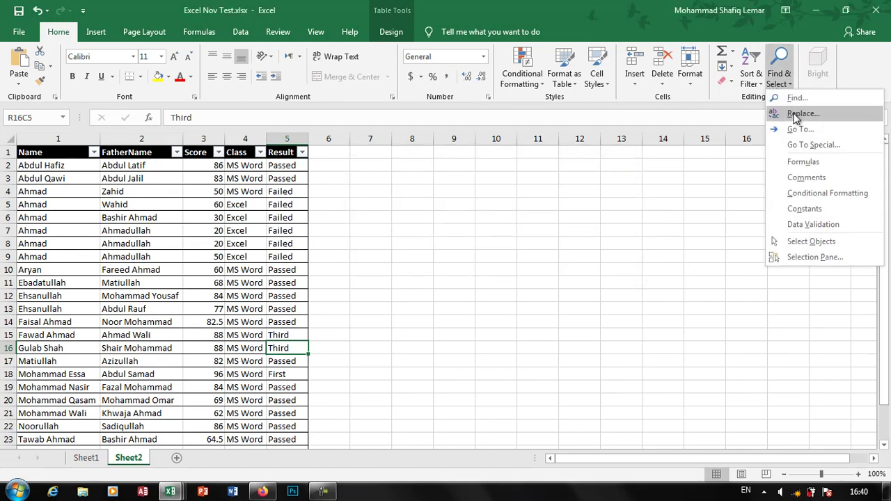
# Use Go To to select the whole Table2 range.
pyautogui.click(452, 233)
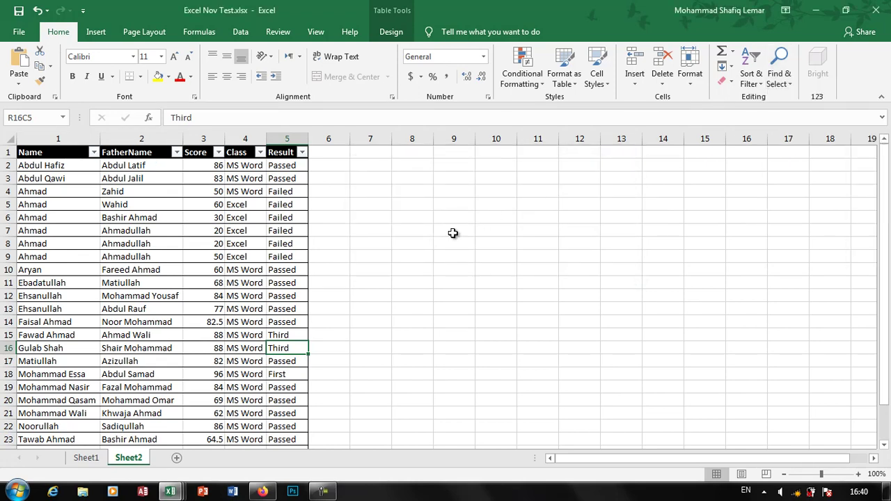
pyautogui.click(779, 84)
pyautogui.click(812, 127)
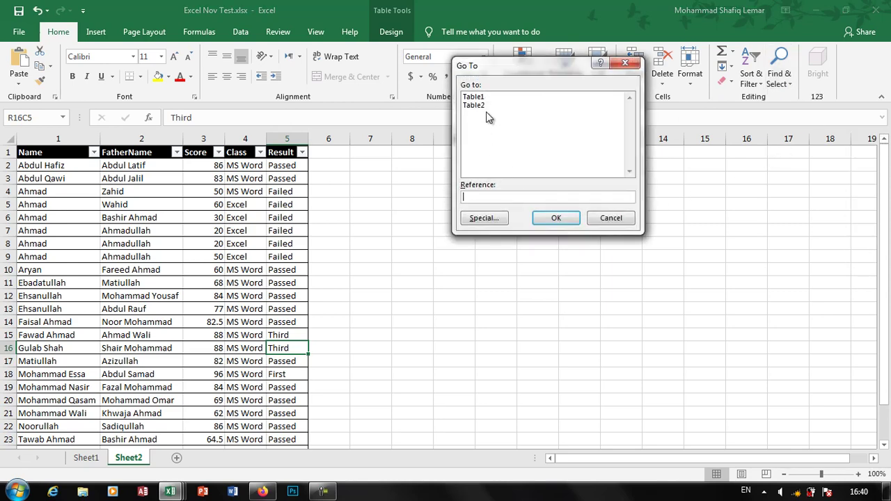
pyautogui.click(473, 97)
pyautogui.click(478, 106)
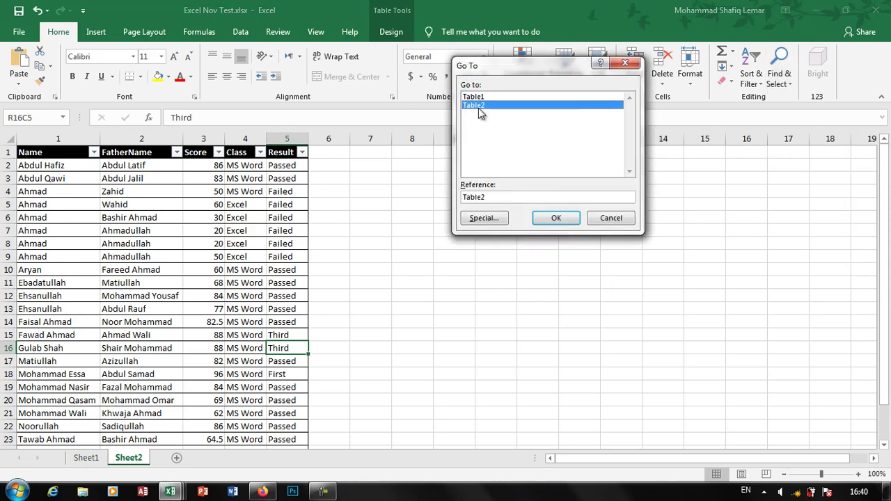
pyautogui.click(556, 218)
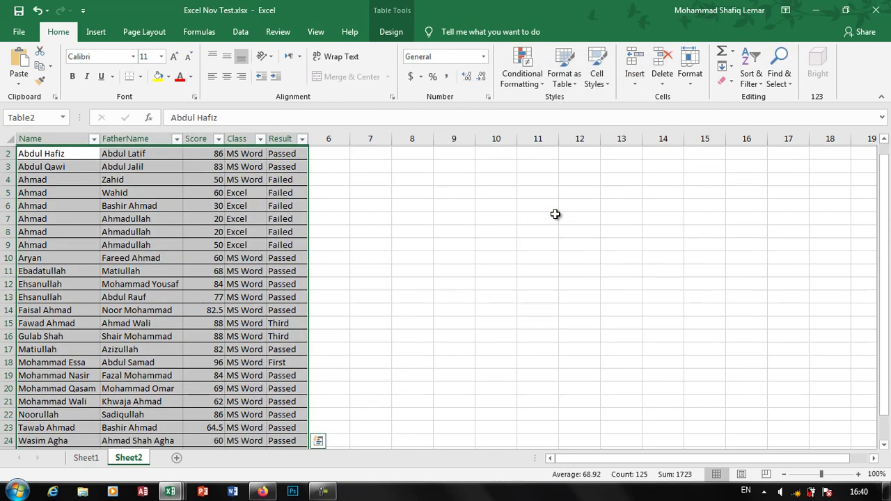
pyautogui.scroll(1, 209, 289)
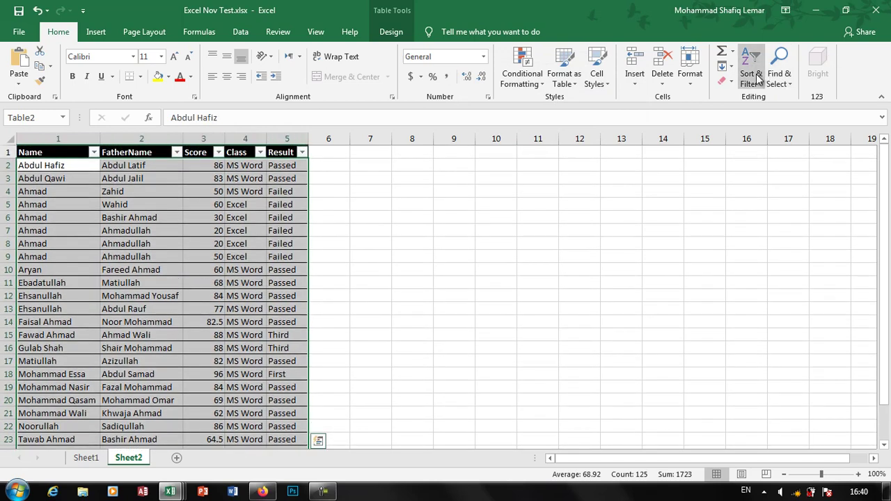
# Go To Table1 on Sheet1, then click an empty cell to deselect it.
pyautogui.click(787, 77)
pyautogui.click(783, 129)
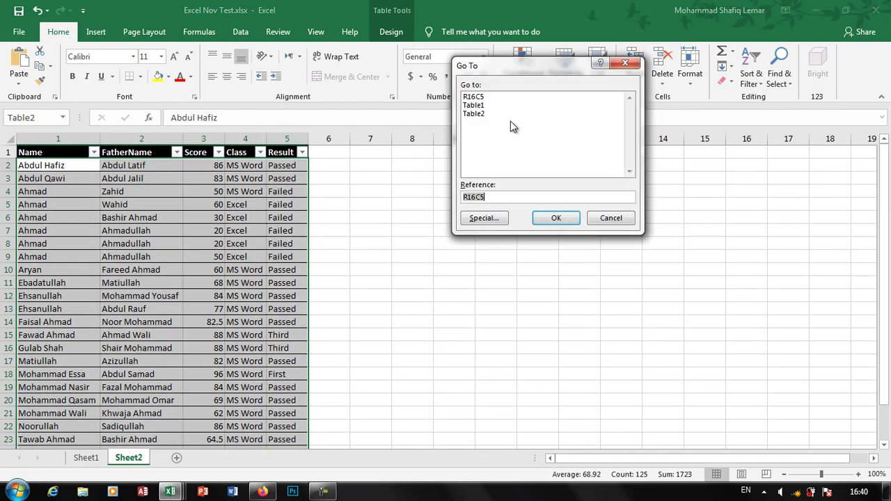
pyautogui.click(473, 105)
pyautogui.click(562, 218)
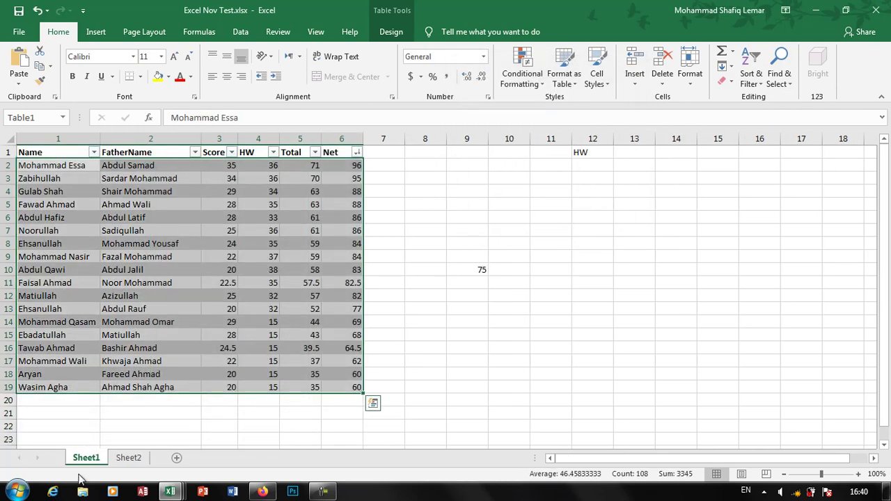
pyautogui.click(603, 232)
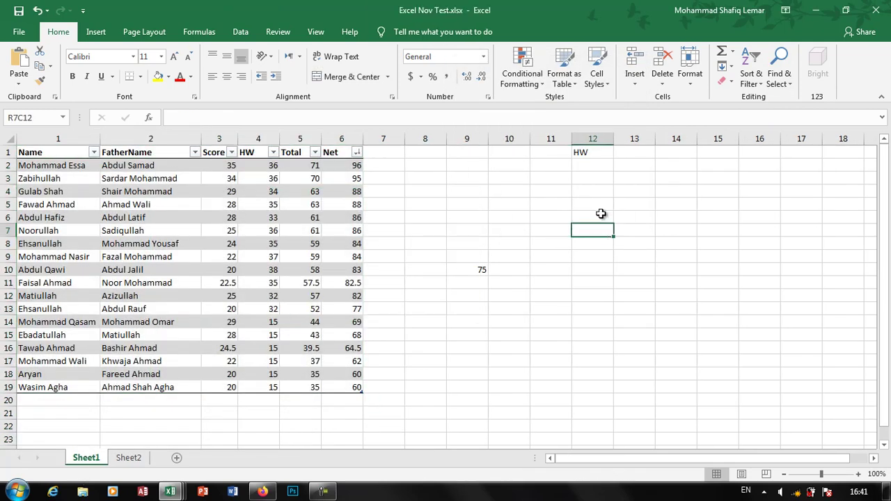
# Untick R1C1 reference style in Excel Options' Formulas settings and confirm.
pyautogui.click(26, 38)
pyautogui.click(47, 370)
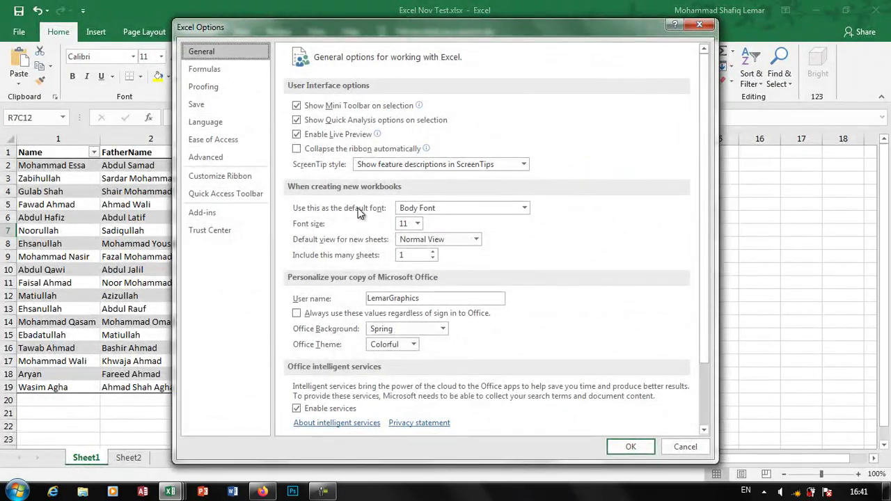
pyautogui.click(227, 70)
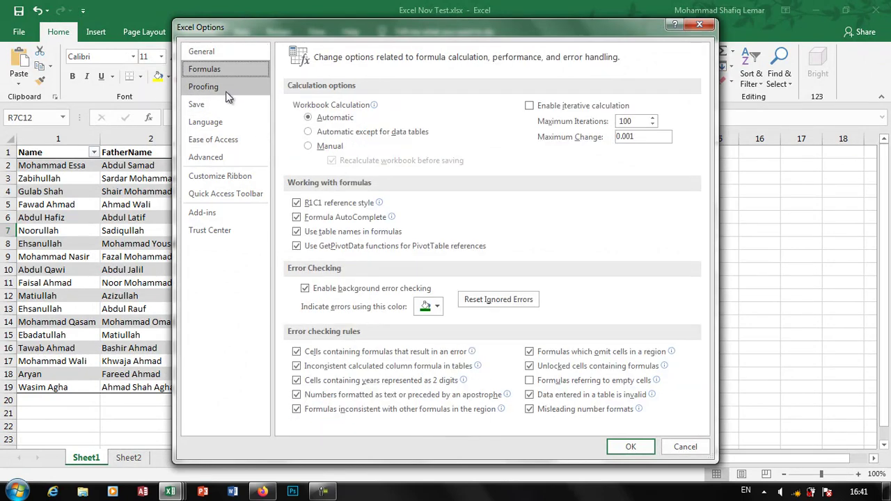
pyautogui.click(296, 202)
pyautogui.click(627, 446)
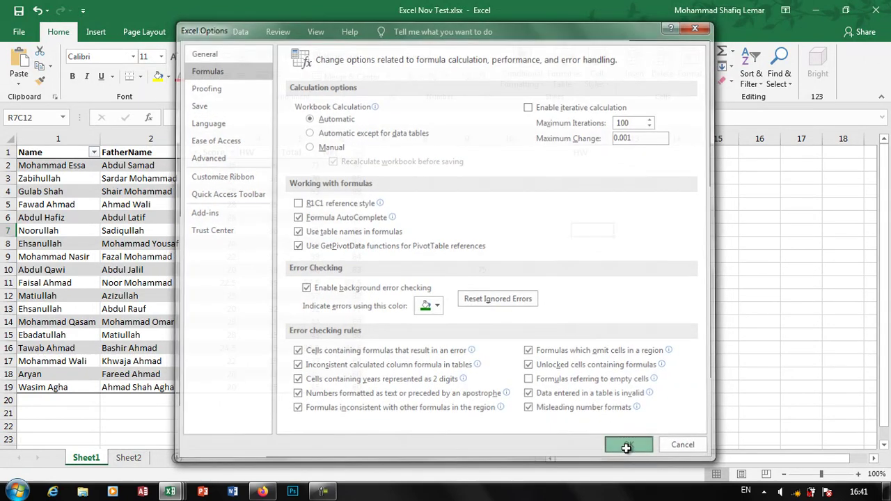
pyautogui.click(553, 257)
# Jump to cell C50 with Go To.
pyautogui.click(780, 70)
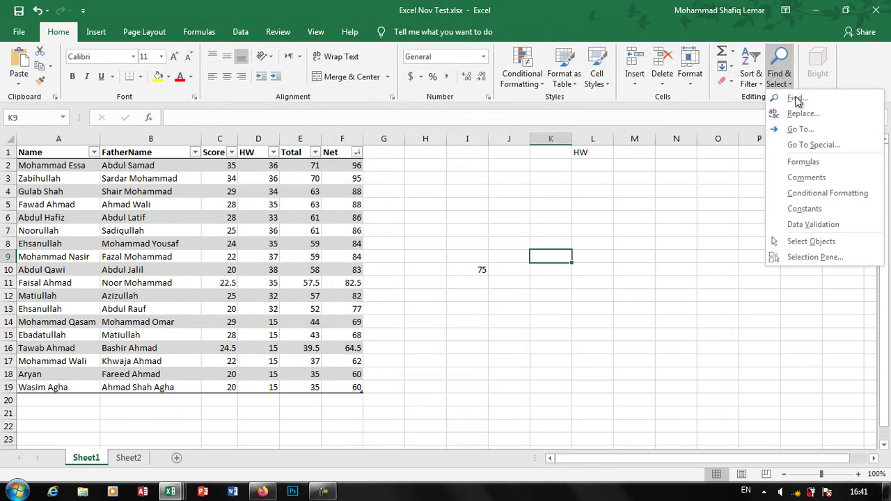
pyautogui.click(807, 129)
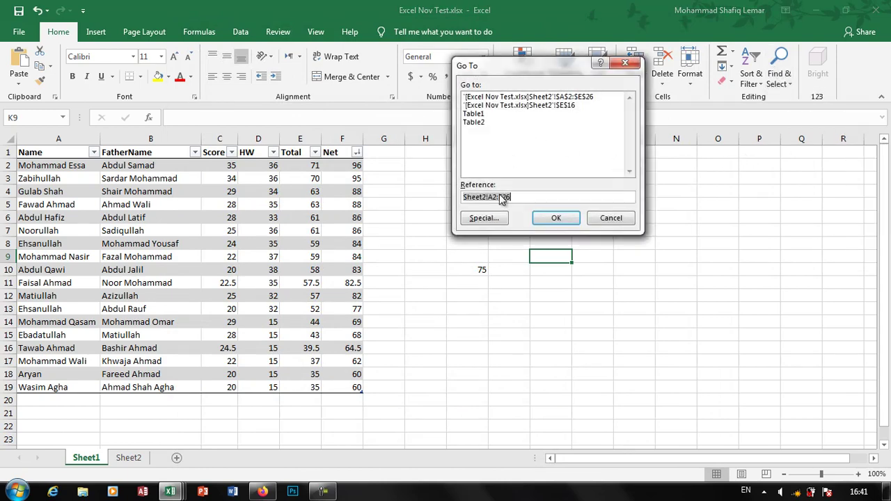
pyautogui.moveTo(502, 199); pyautogui.dragTo(417, 201)
pyautogui.write('C5')
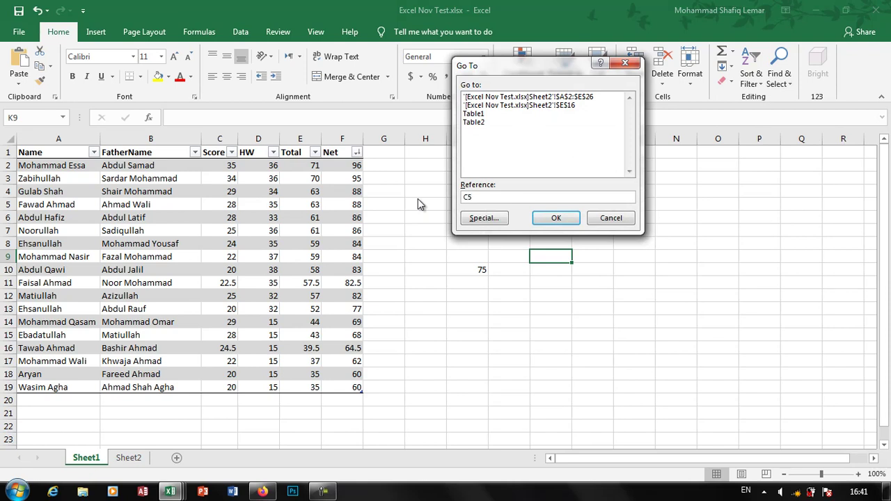
pyautogui.write('0')
pyautogui.click(554, 219)
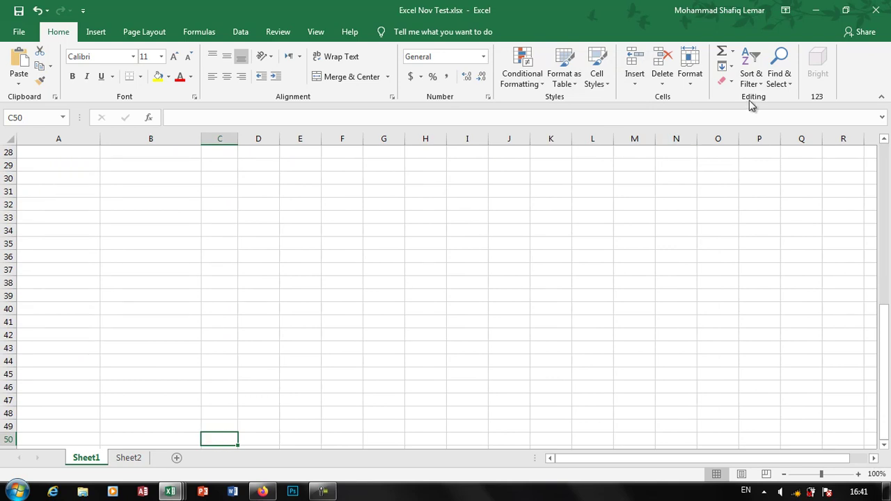
# Go back to cell A1 with Go To so the student table is in view.
pyautogui.click(786, 82)
pyautogui.click(806, 126)
pyautogui.write('A1')
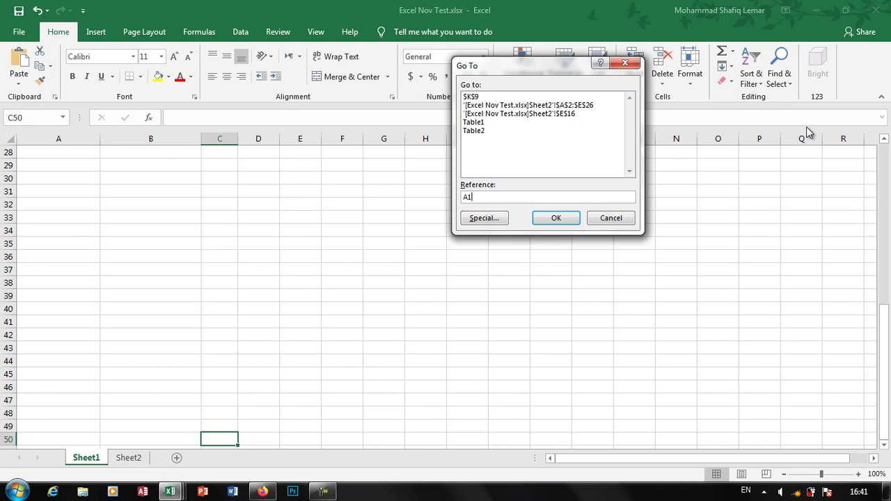
pyautogui.click(567, 217)
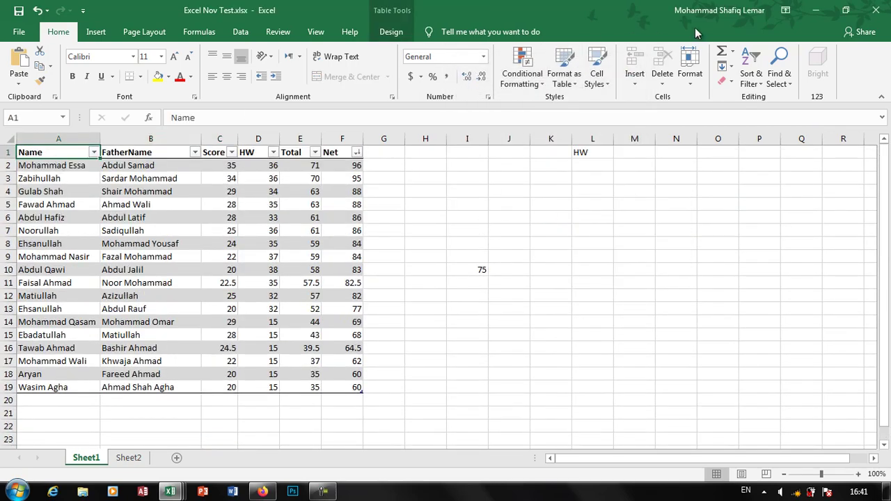
pyautogui.click(779, 70)
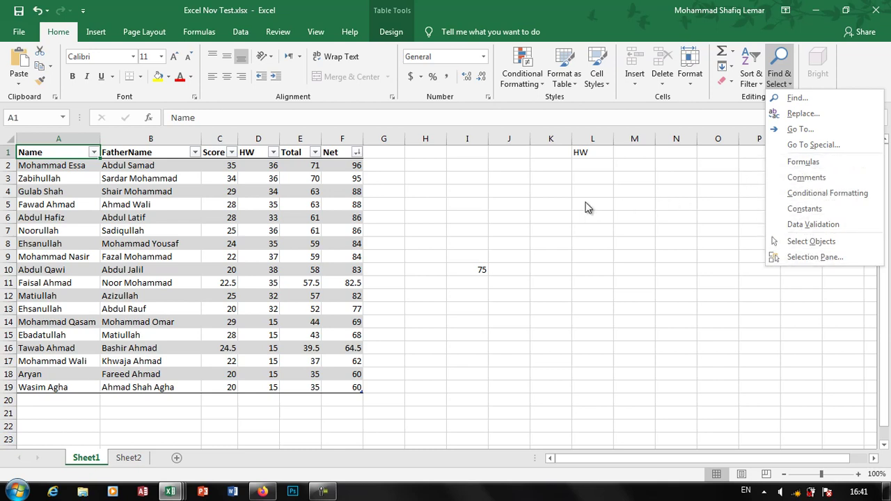
pyautogui.click(548, 190)
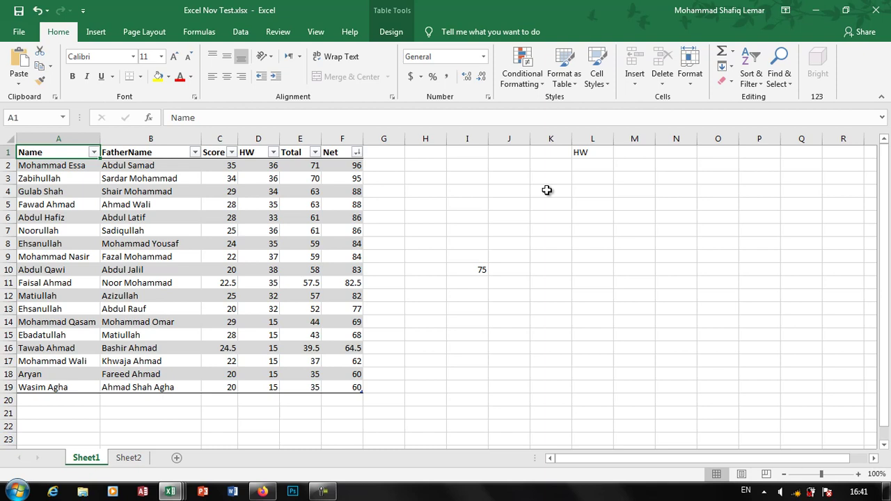
# Enter the formula =C5+E5 in K4, showing 91.
pyautogui.click(548, 190)
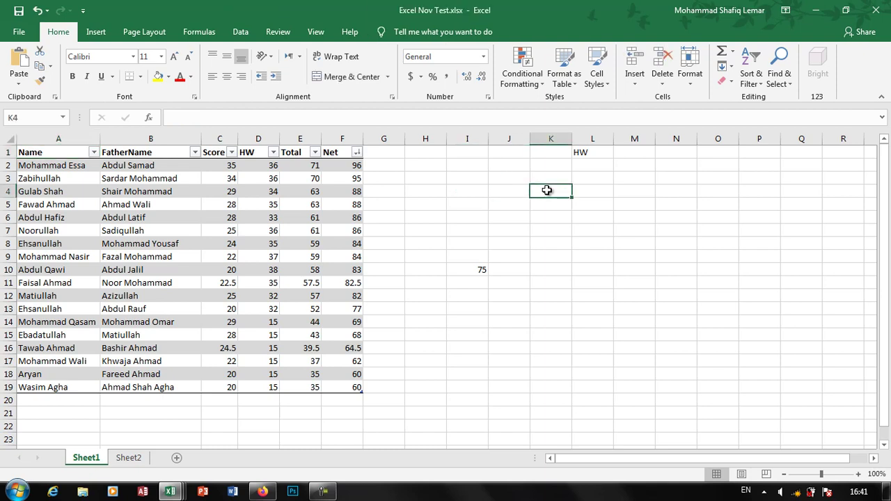
pyautogui.write('=')
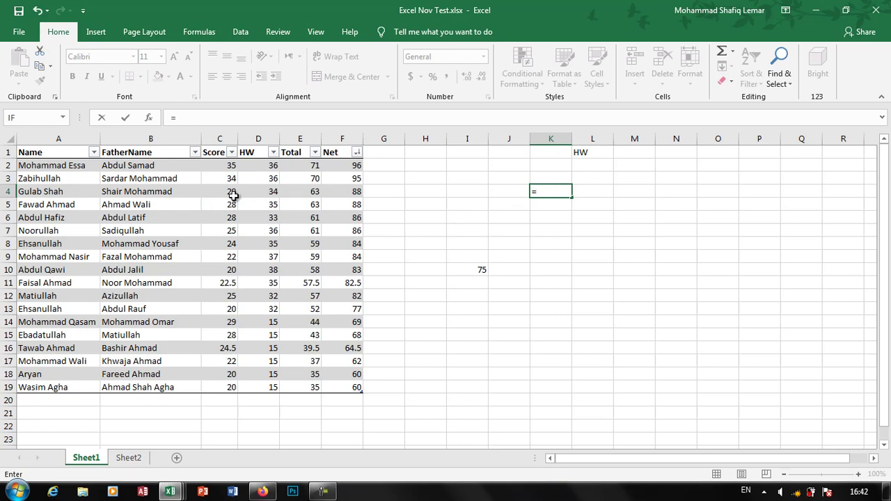
pyautogui.click(225, 202)
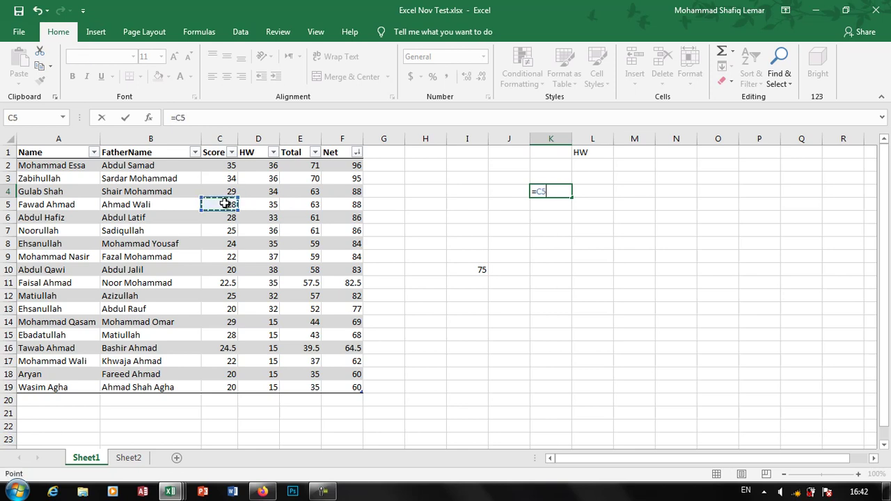
pyautogui.write('+')
pyautogui.click(305, 206)
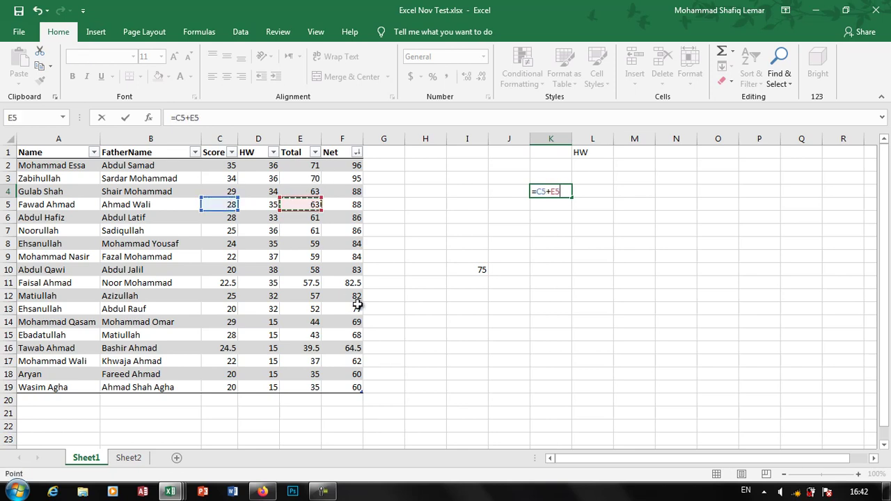
pyautogui.hotkey('ctrl', 'Return')
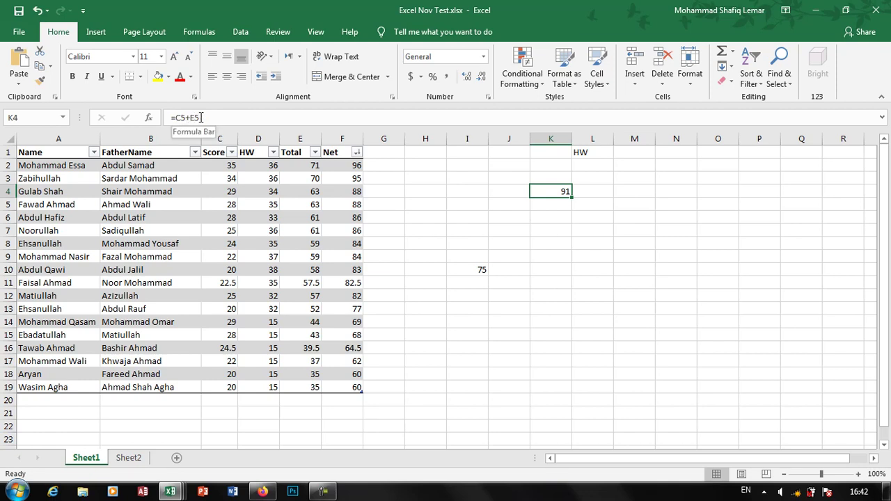
# Select every formula cell on the sheet with Find & Select > Formulas.
pyautogui.click(798, 309)
pyautogui.click(563, 193)
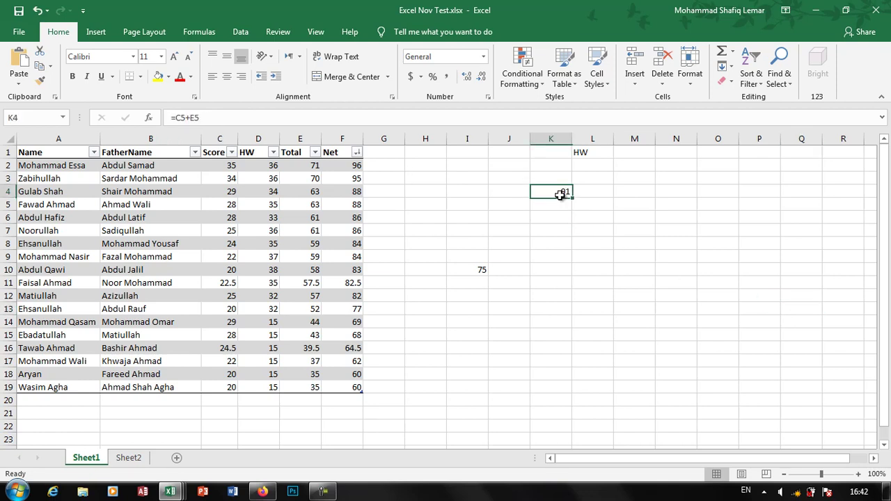
pyautogui.click(672, 228)
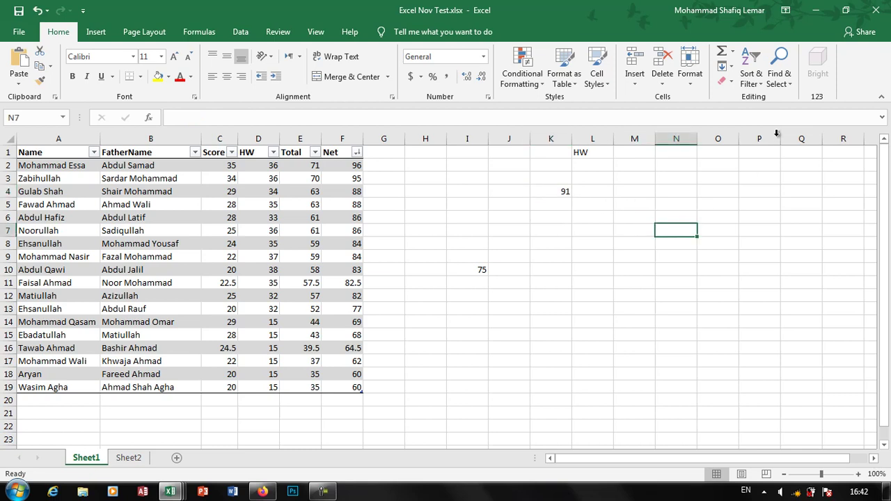
pyautogui.click(779, 77)
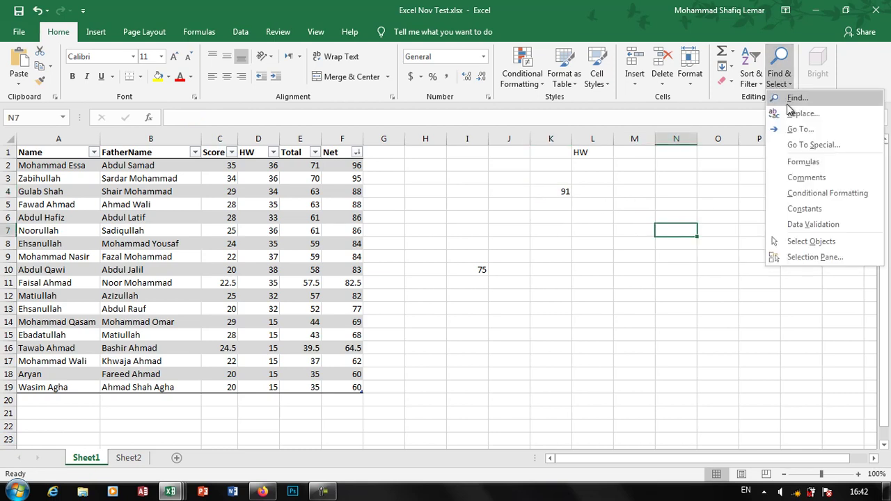
pyautogui.click(803, 162)
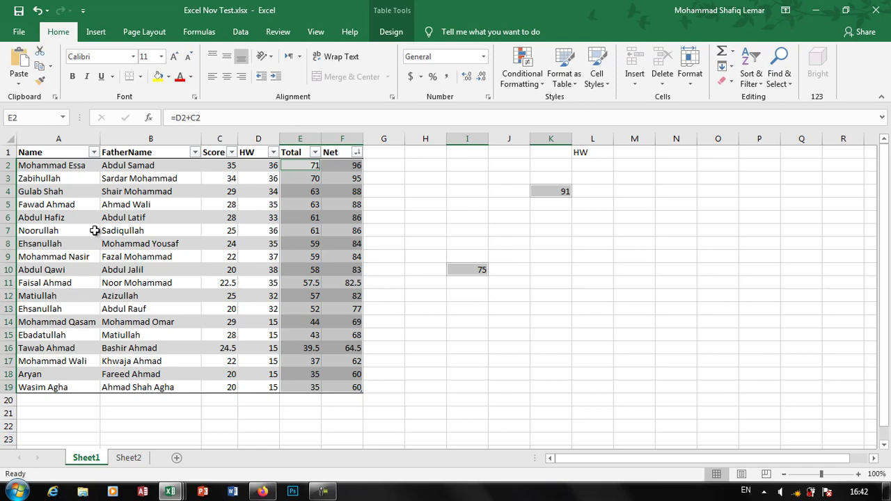
pyautogui.click(494, 245)
pyautogui.click(783, 84)
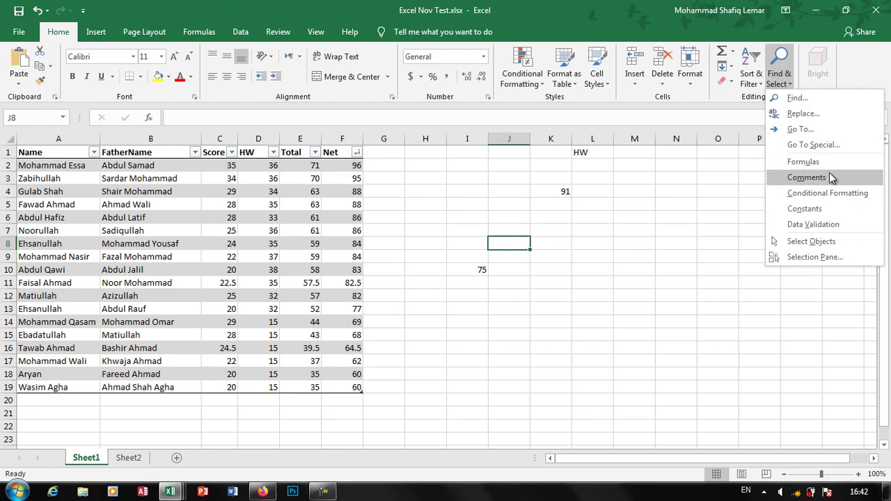
# Add the comment 'This is Extra Score' to the score 29 in C4.
pyautogui.press('Escape')
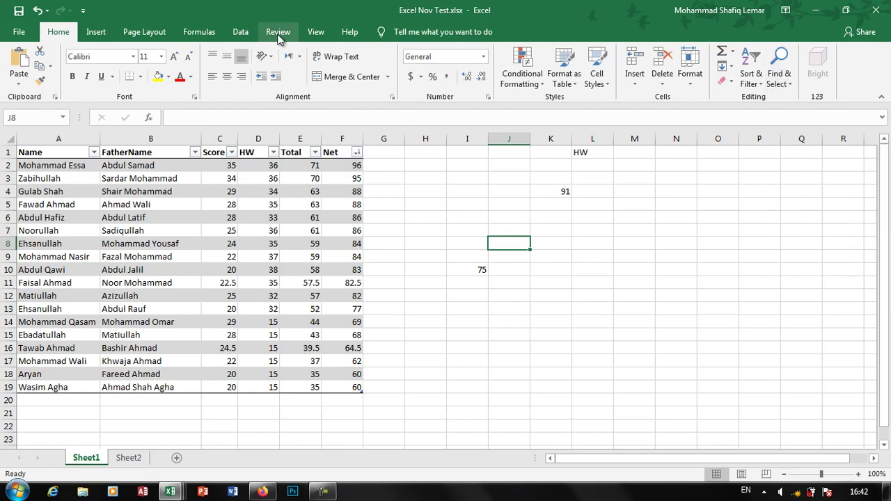
pyautogui.click(278, 32)
pyautogui.click(221, 193)
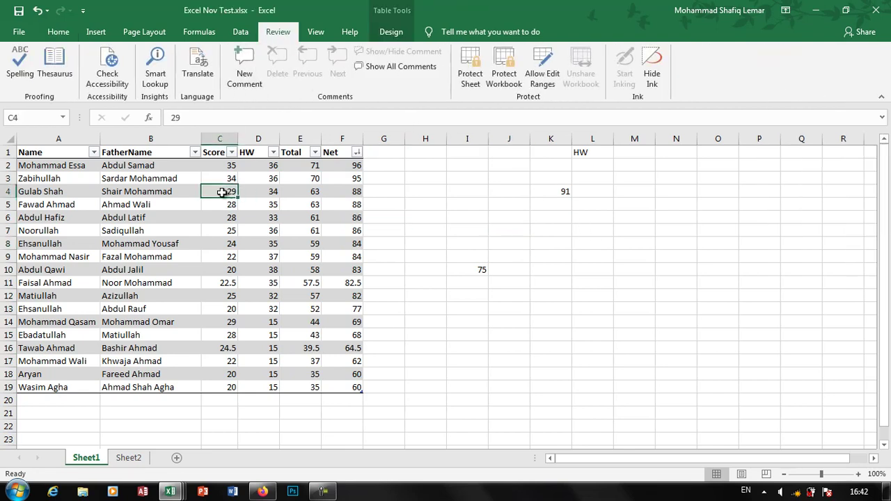
pyautogui.click(235, 81)
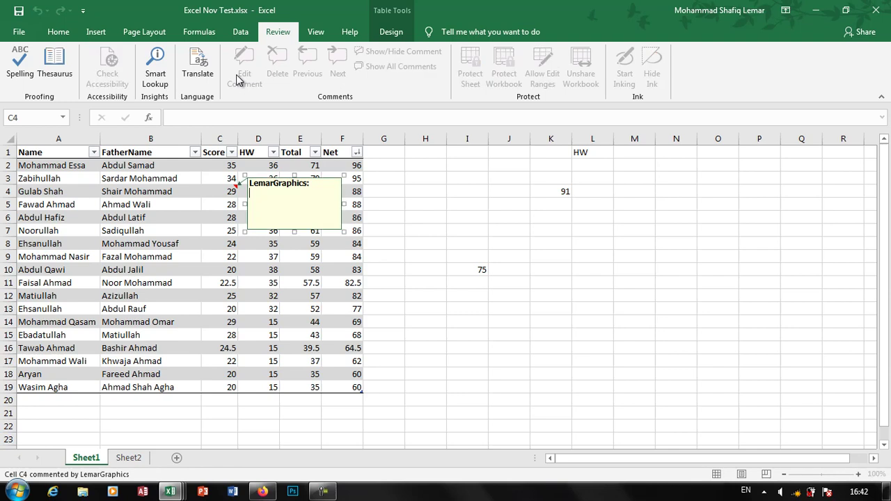
pyautogui.write('This is Extra Score')
pyautogui.click(397, 270)
pyautogui.click(268, 269)
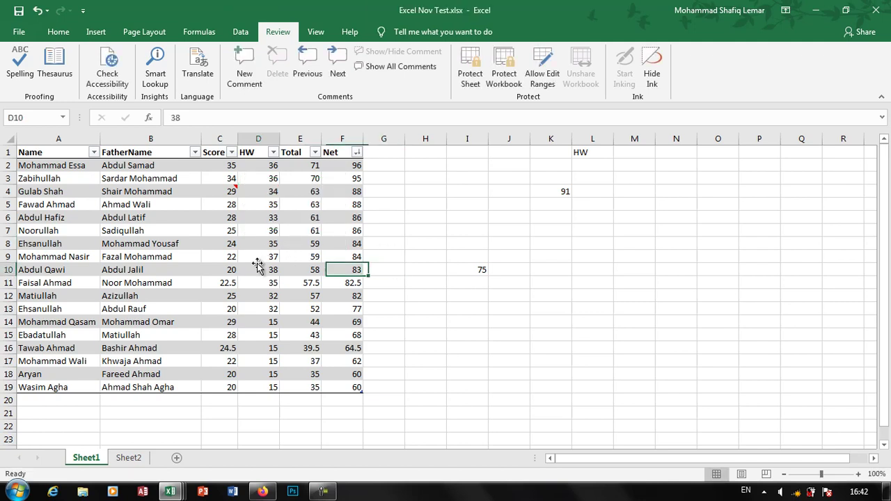
# Select all commented cells with Find & Select > Comments.
pyautogui.click(58, 32)
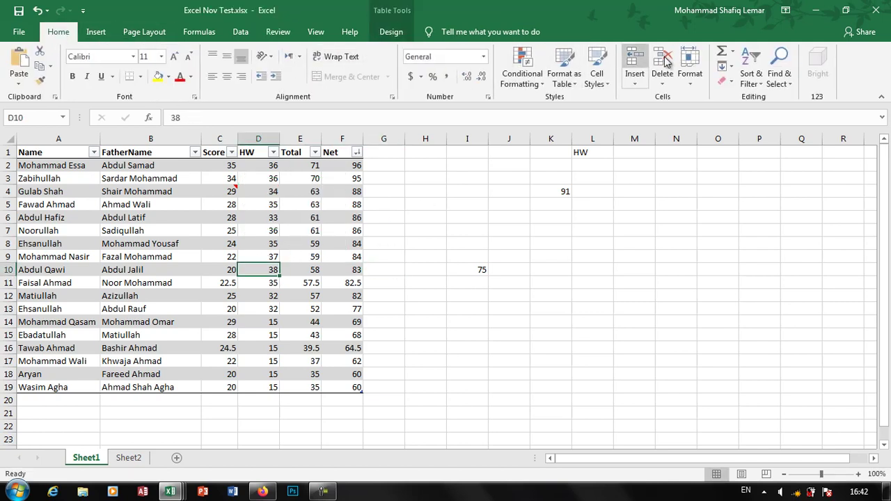
pyautogui.click(785, 67)
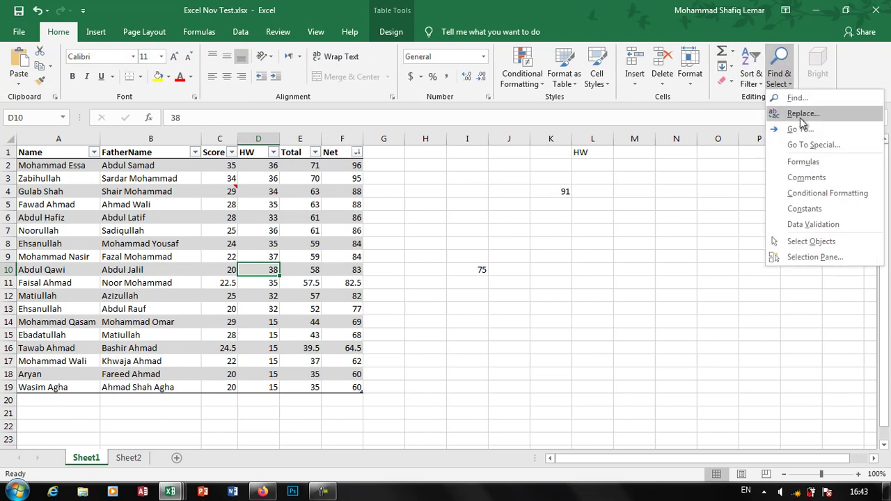
pyautogui.click(838, 184)
pyautogui.moveTo(232, 192)
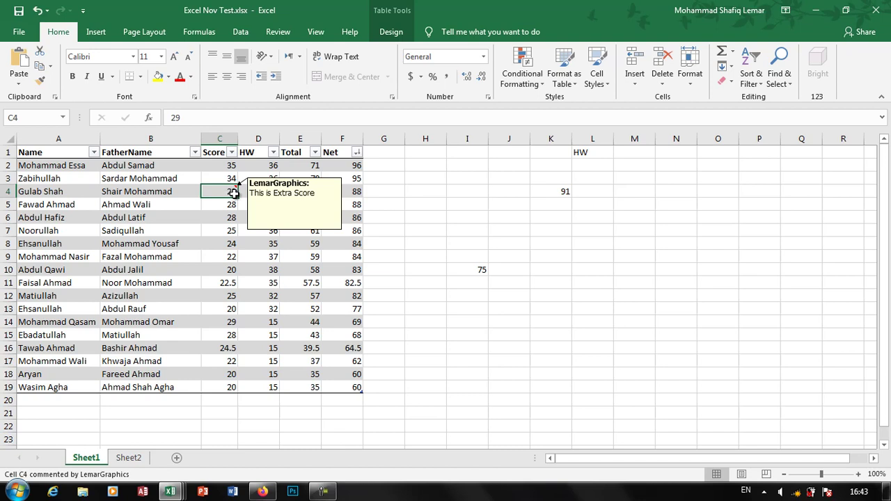
pyautogui.click(467, 321)
pyautogui.click(751, 80)
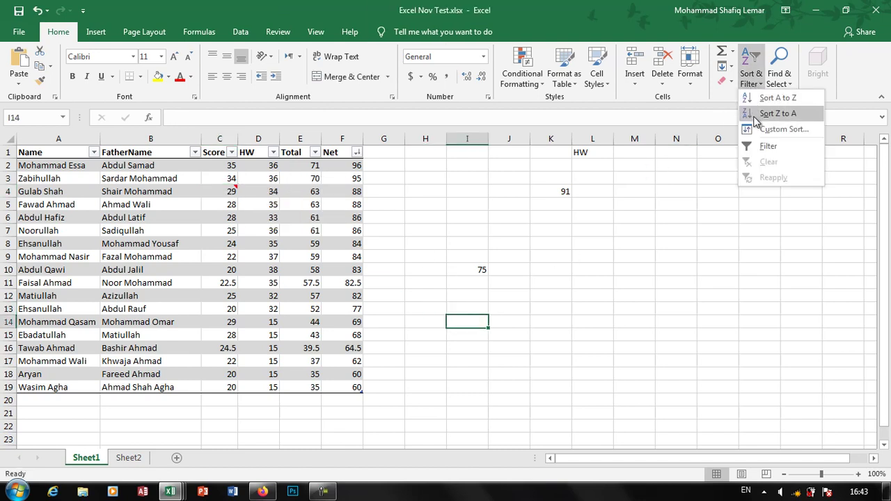
# Apply green solid-fill data bars to the HW scores D2:D19.
pyautogui.click(777, 71)
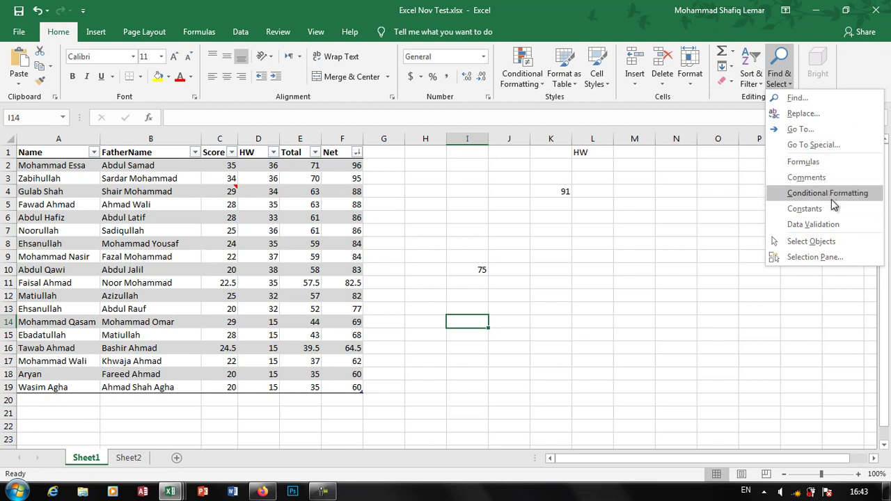
pyautogui.click(382, 227)
pyautogui.moveTo(252, 165); pyautogui.dragTo(260, 387)
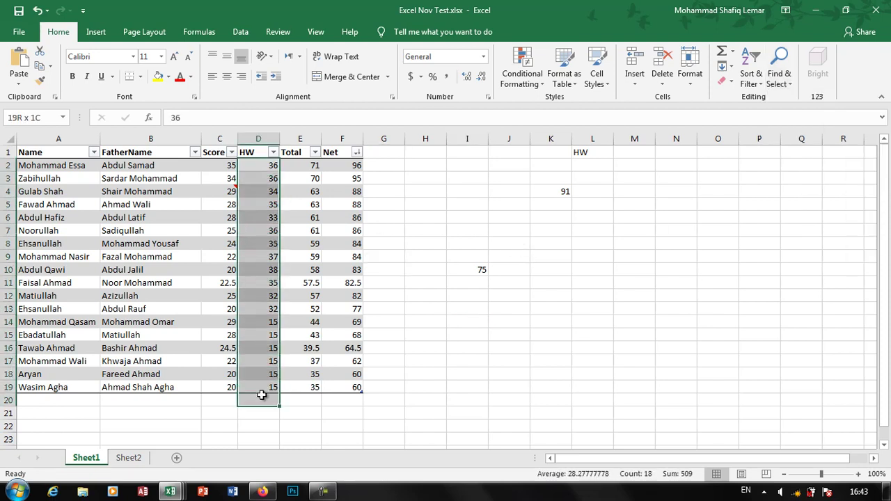
pyautogui.click(538, 82)
pyautogui.moveTo(547, 165)
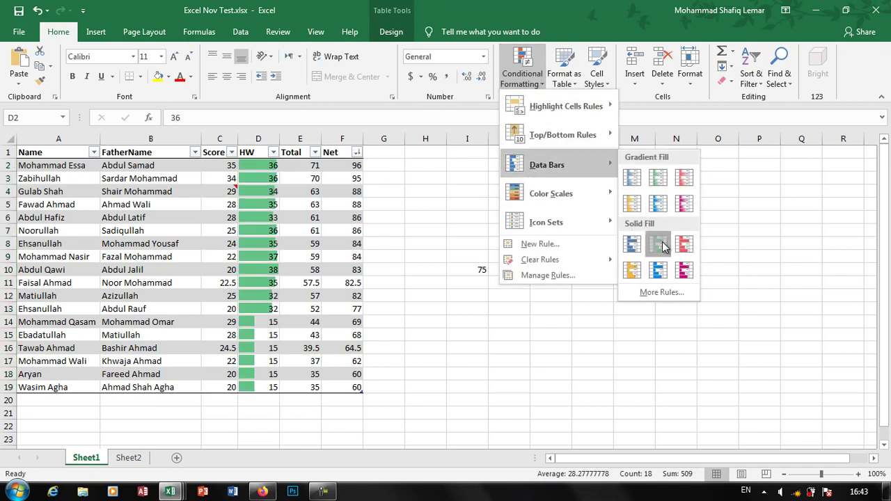
pyautogui.click(565, 268)
# Select all conditionally formatted cells with Find & Select > Conditional Formatting.
pyautogui.click(779, 73)
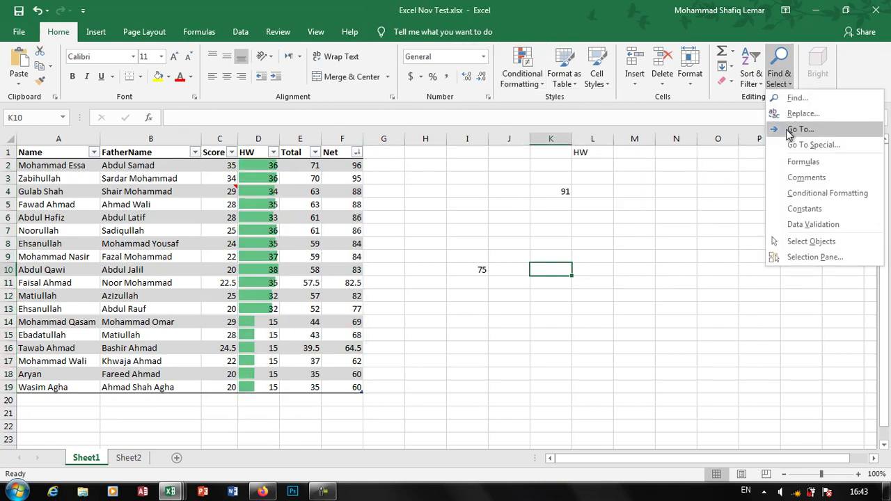
pyautogui.click(813, 196)
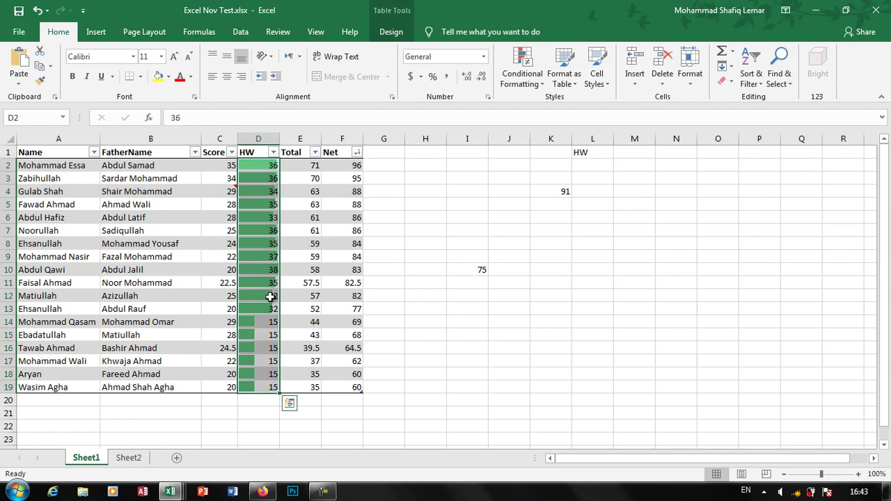
pyautogui.click(676, 230)
pyautogui.click(779, 70)
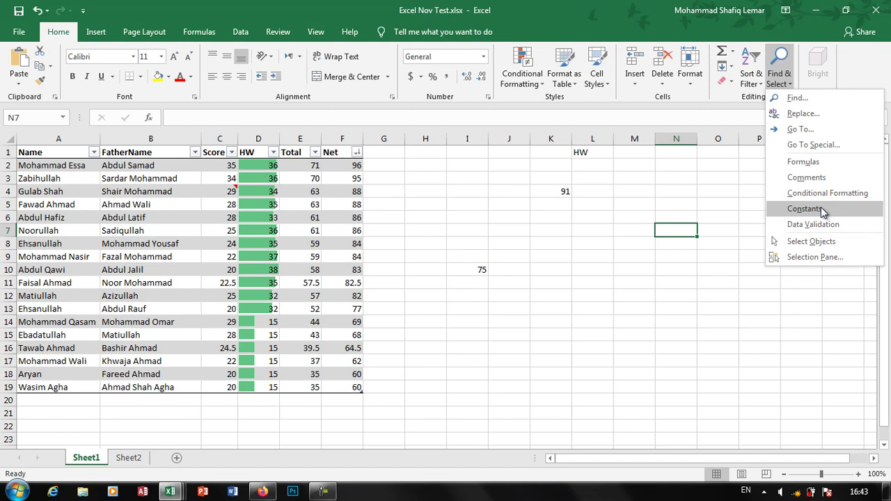
# Select all constant cells, then try selecting cells with data validation.
pyautogui.click(820, 207)
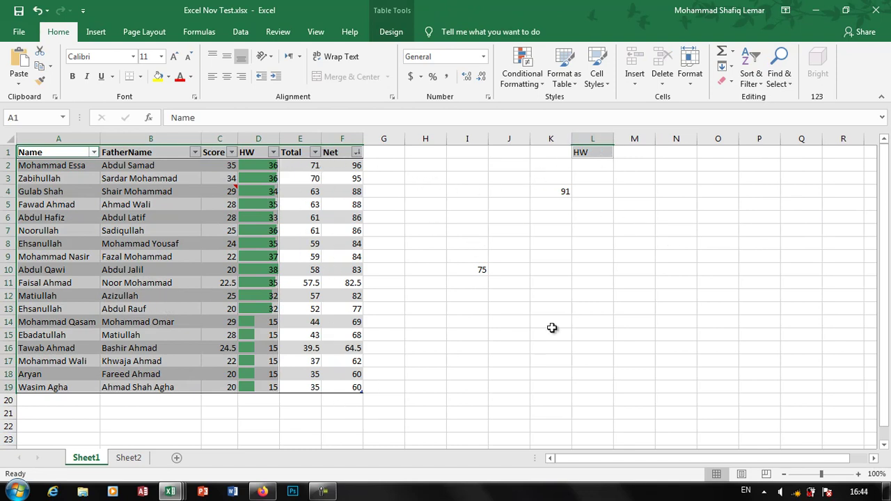
pyautogui.click(560, 200)
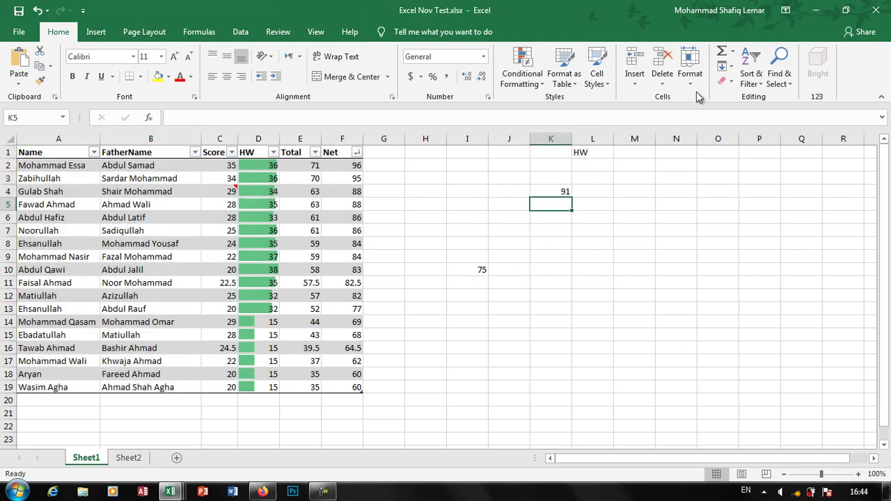
pyautogui.click(779, 80)
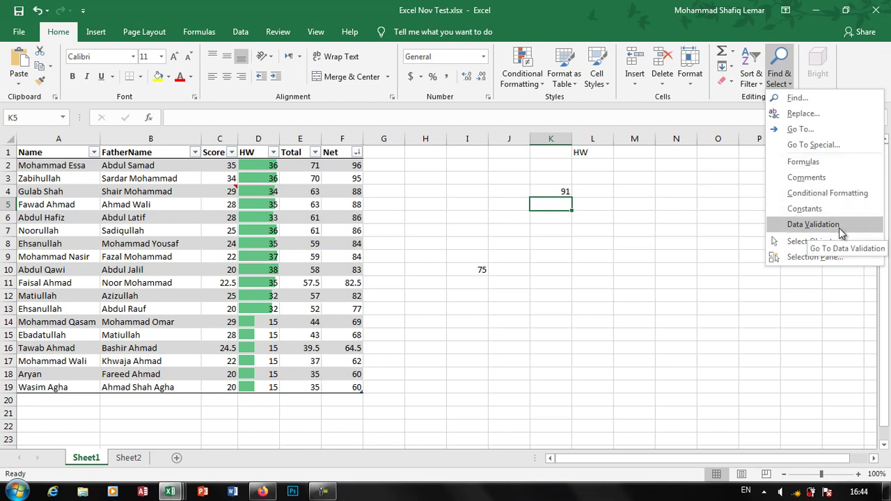
pyautogui.click(461, 227)
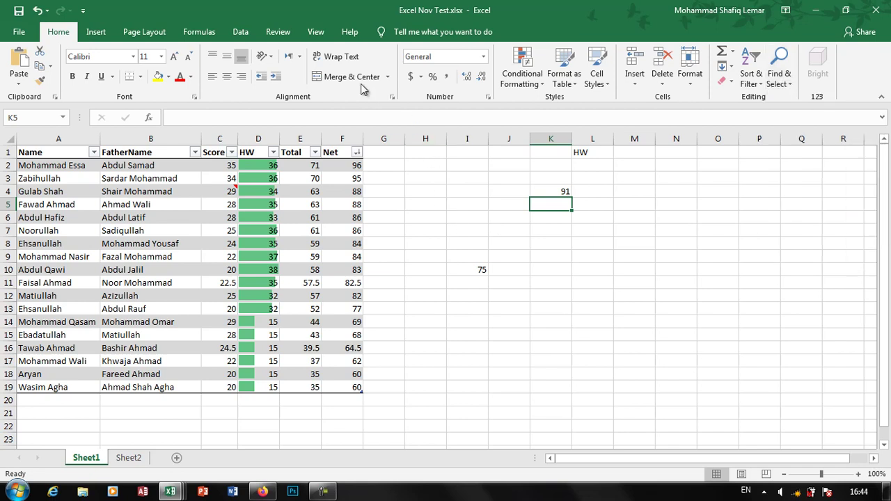
# Visit the Data tab, return to Home, and browse the Find & Select menu from J12.
pyautogui.click(238, 34)
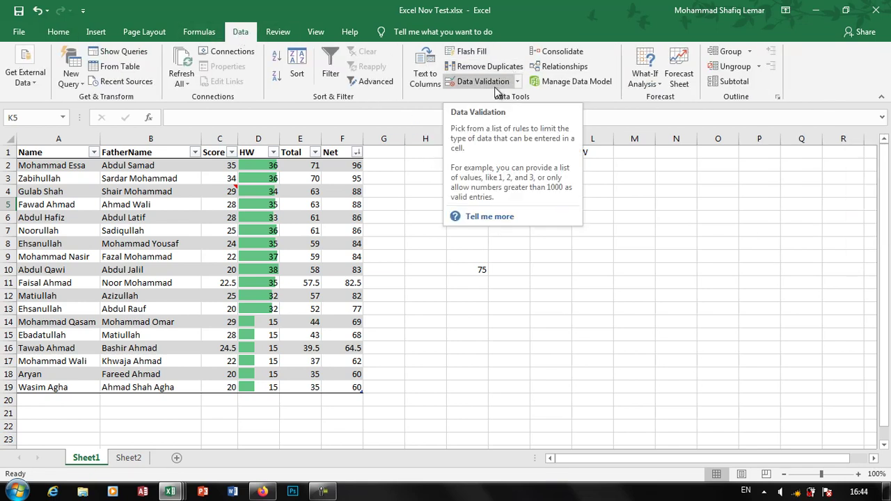
pyautogui.click(513, 294)
pyautogui.click(60, 33)
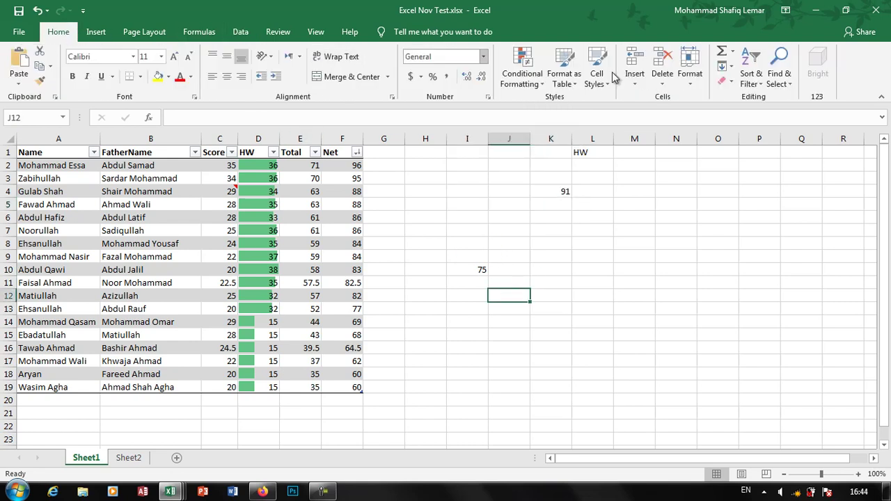
pyautogui.click(787, 80)
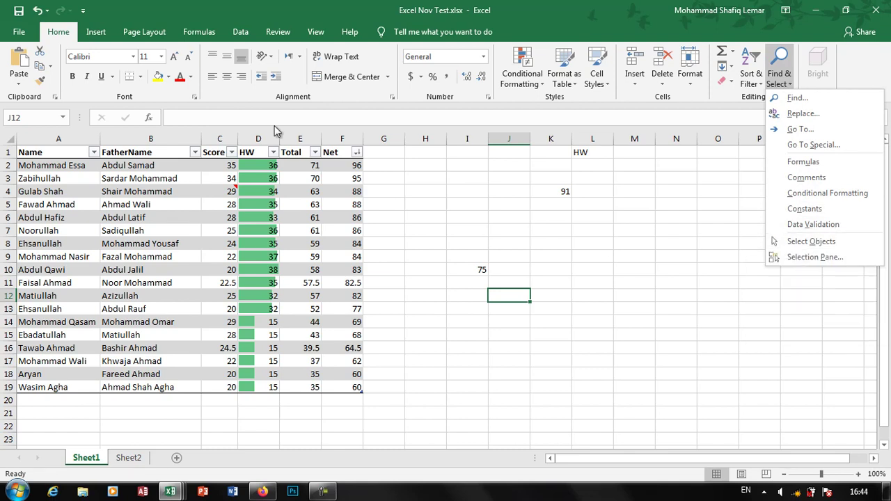
pyautogui.click(122, 45)
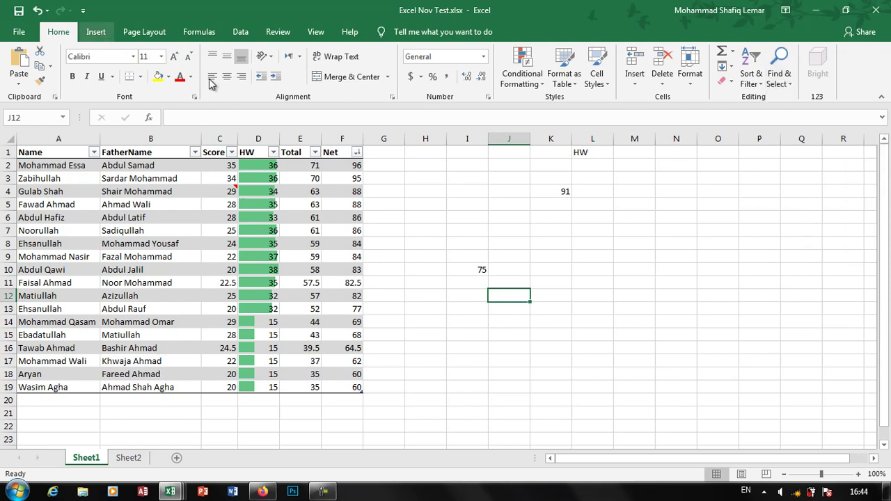
# Draw a five-point star beside the student table and nudge it slightly left.
pyautogui.scroll(-1, 212, 84)
pyautogui.click(158, 72)
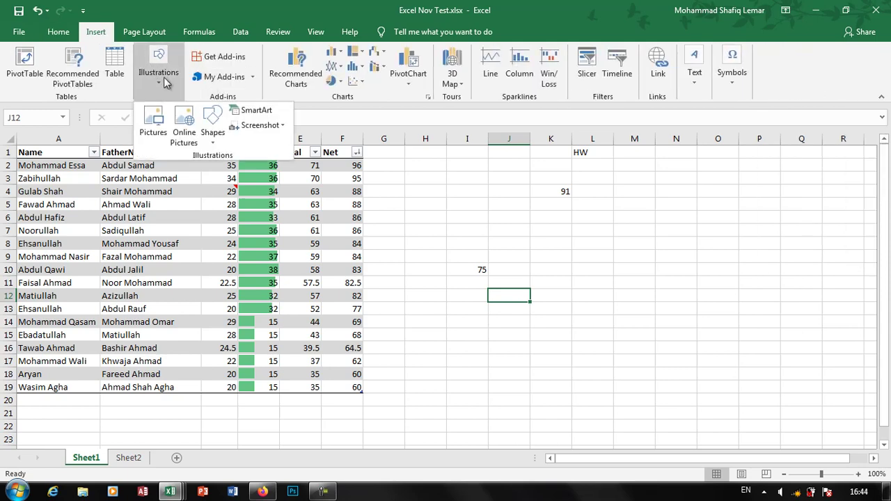
pyautogui.click(212, 125)
pyautogui.click(274, 180)
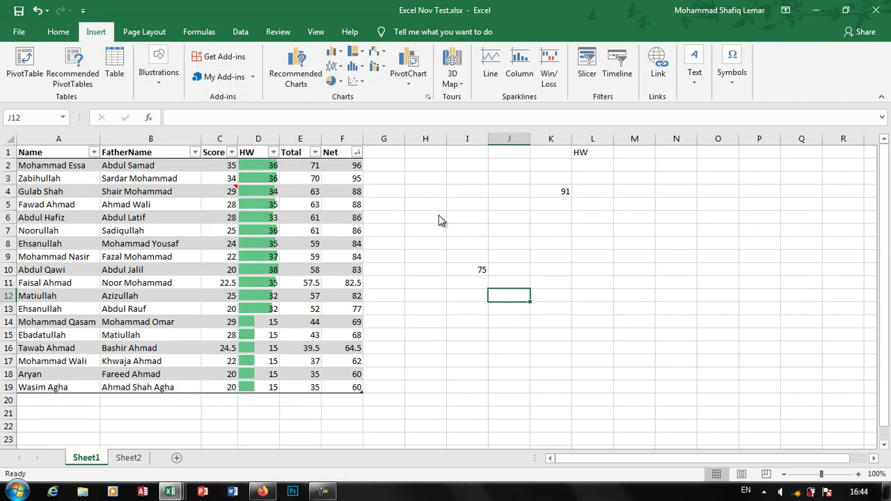
pyautogui.moveTo(440, 219); pyautogui.dragTo(585, 366)
pyautogui.click(740, 362)
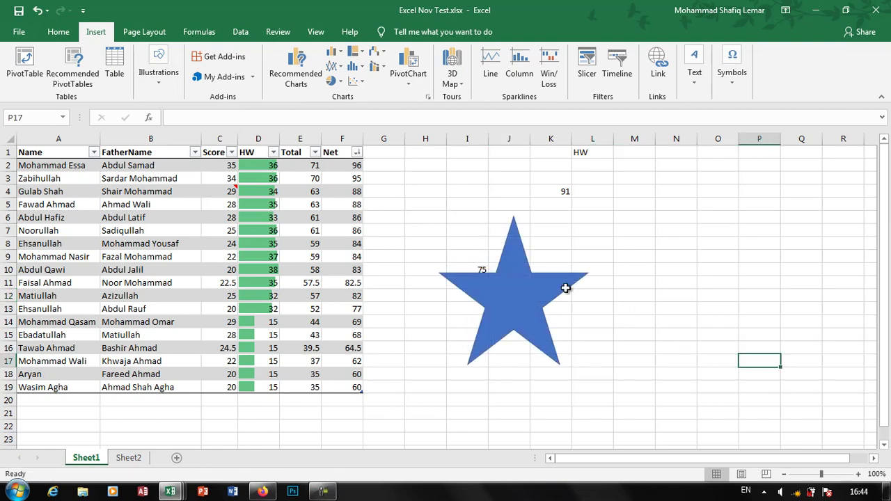
pyautogui.click(503, 288)
pyautogui.moveTo(502, 289); pyautogui.dragTo(470, 294)
pyautogui.click(533, 216)
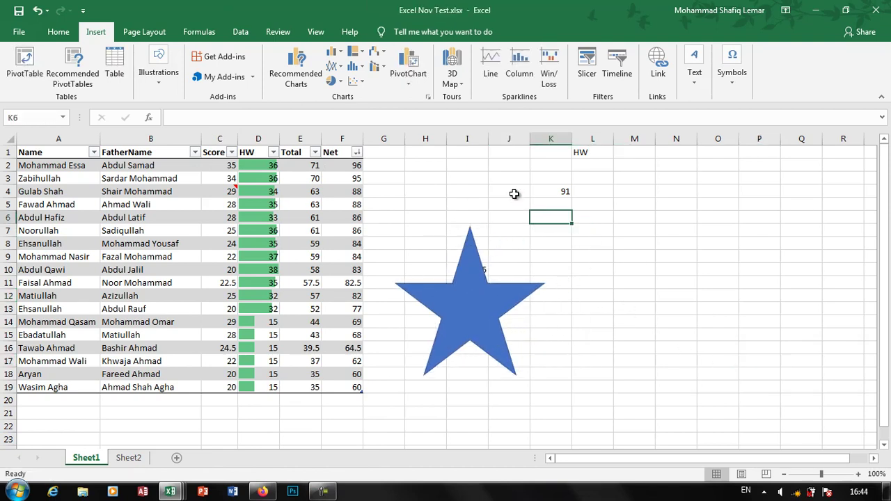
# Drag the star further left toward the table using Select Objects mode.
pyautogui.click(57, 32)
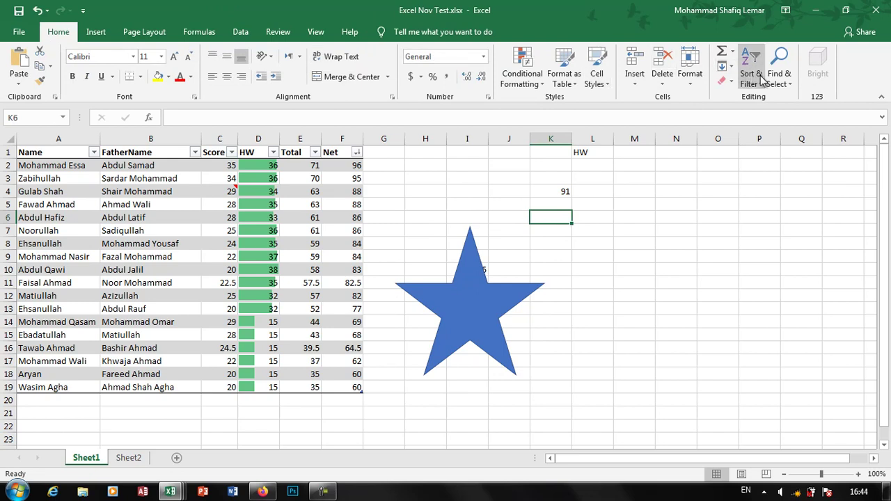
pyautogui.click(787, 80)
pyautogui.click(809, 239)
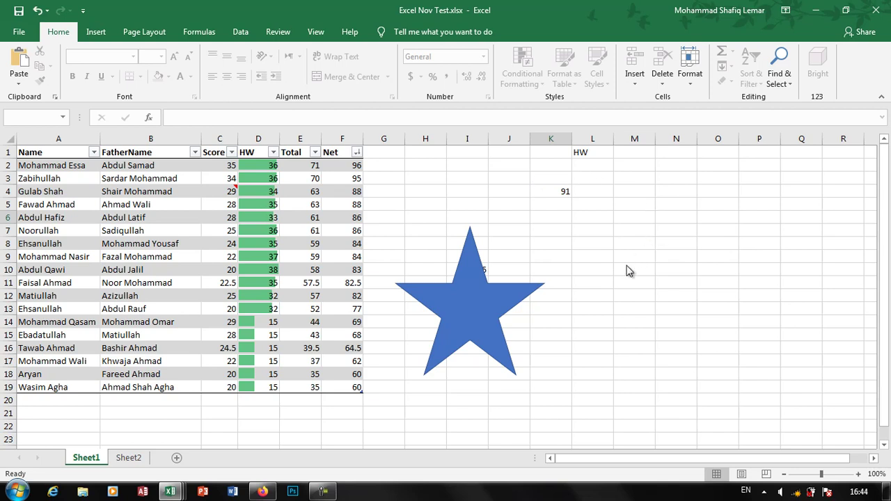
pyautogui.moveTo(482, 263); pyautogui.dragTo(423, 245)
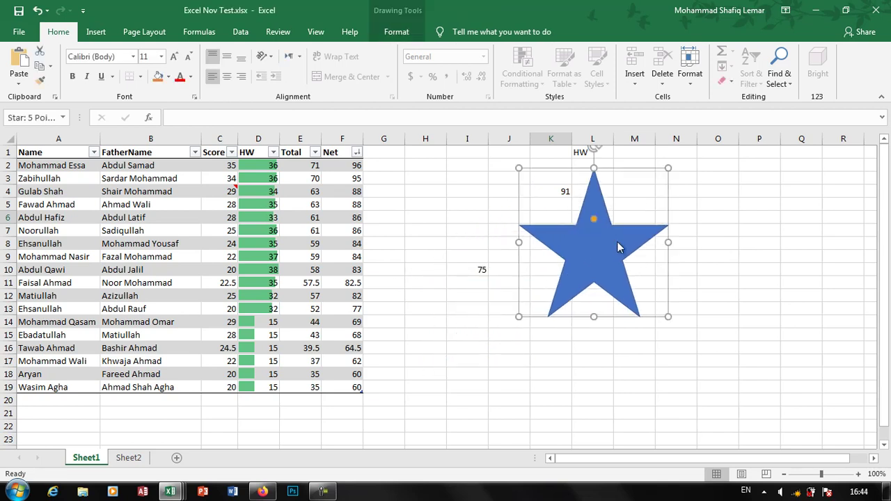
# Open the Selection Pane and pick Comment 1 and the star in the object list.
pyautogui.click(681, 262)
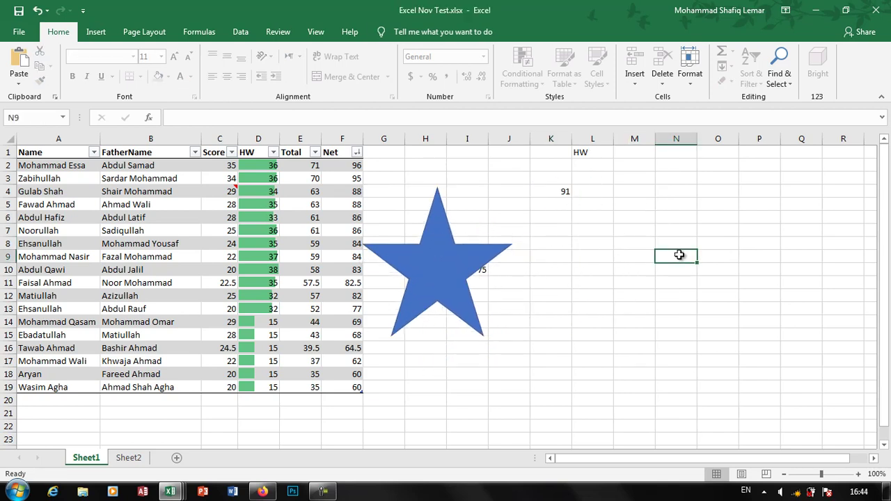
pyautogui.click(778, 78)
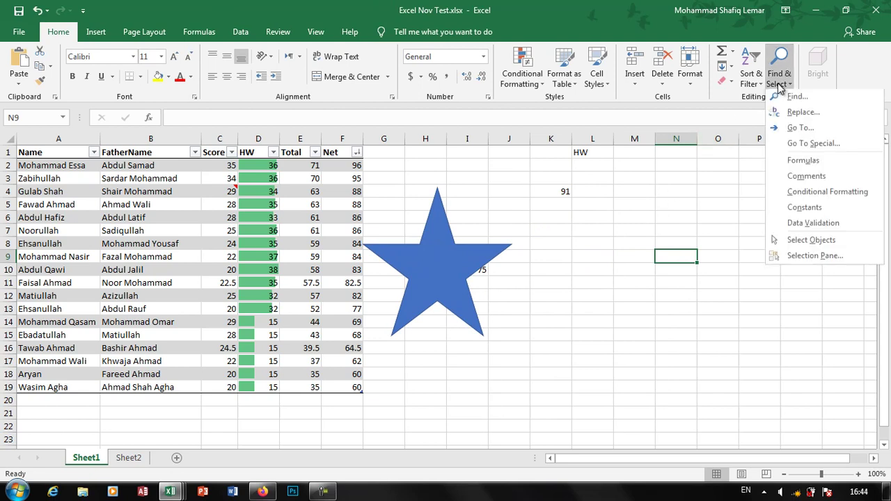
pyautogui.click(831, 257)
pyautogui.click(759, 195)
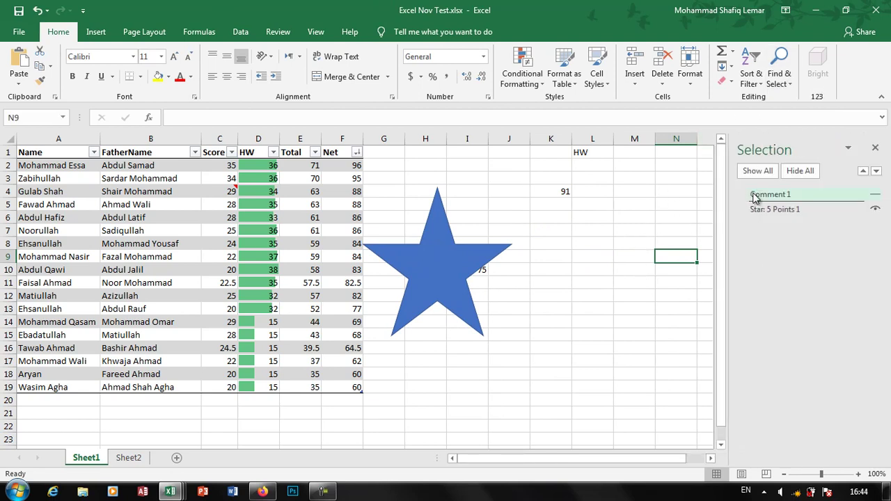
pyautogui.click(767, 210)
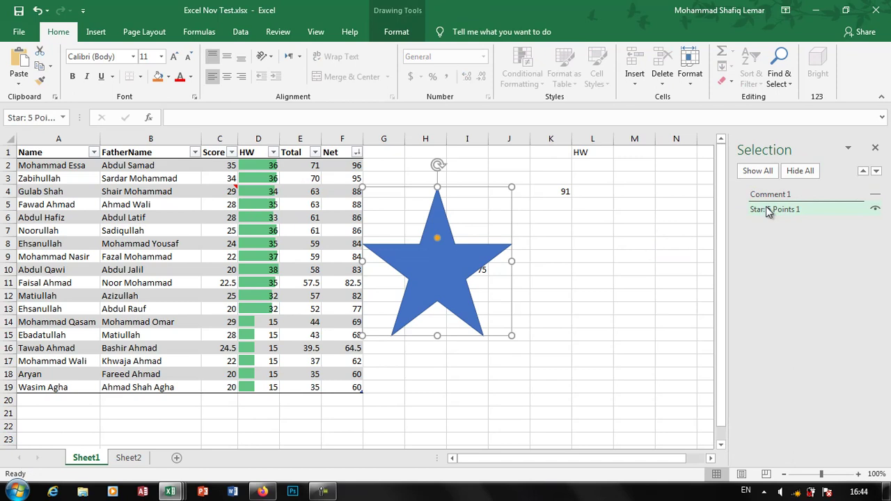
# Toggle the star's visibility, hide and show all objects, then close the pane.
pyautogui.click(876, 209)
pyautogui.click(876, 209)
pyautogui.click(800, 171)
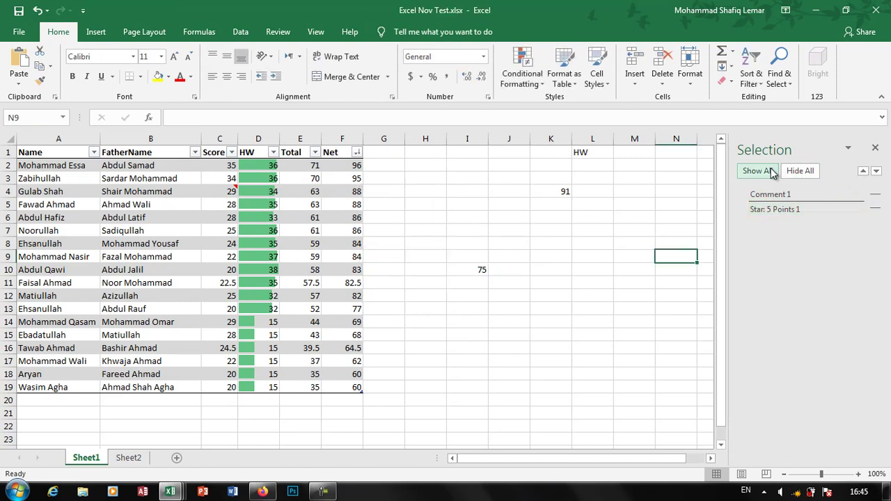
pyautogui.click(770, 171)
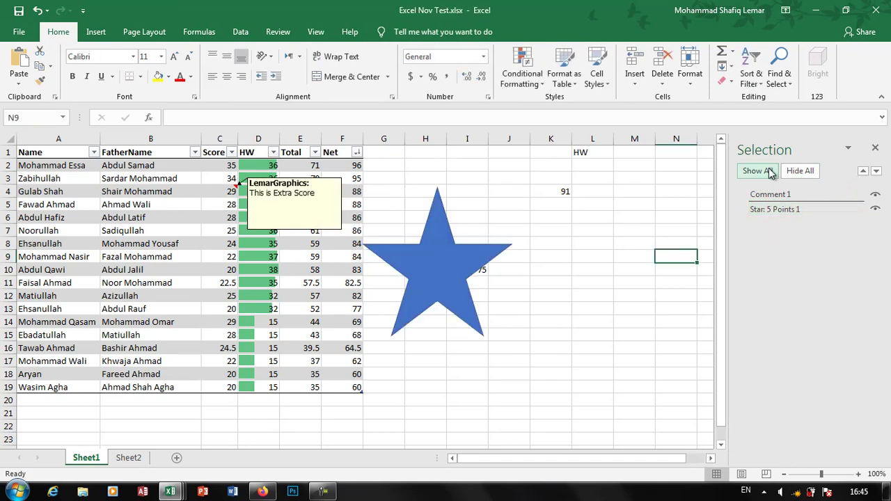
pyautogui.click(875, 147)
pyautogui.click(779, 84)
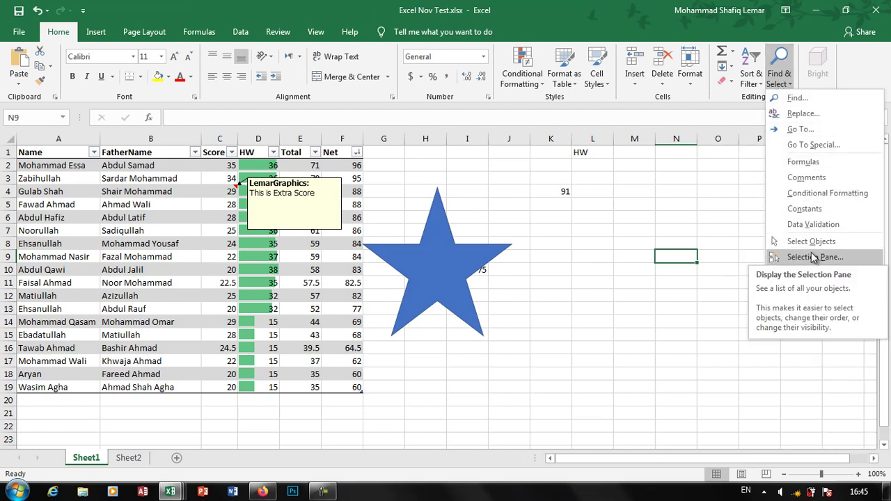
pyautogui.click(596, 185)
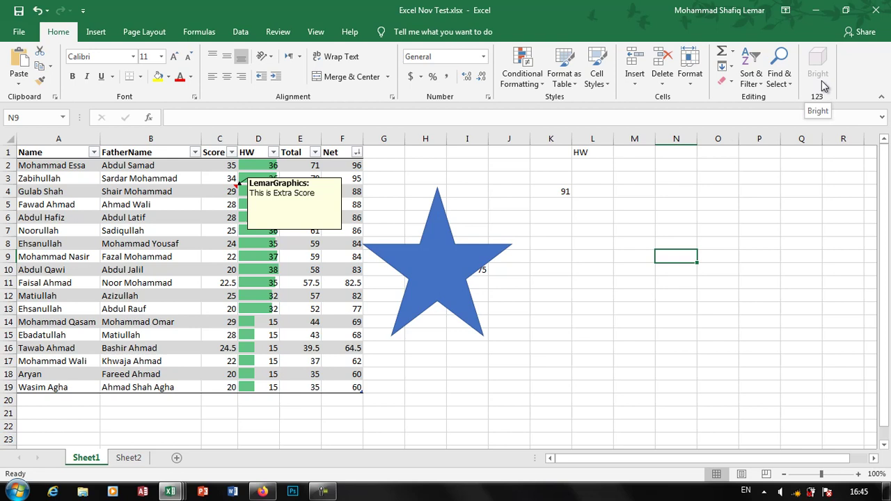
# Delete the blue star from the sheet.
pyautogui.click(230, 230)
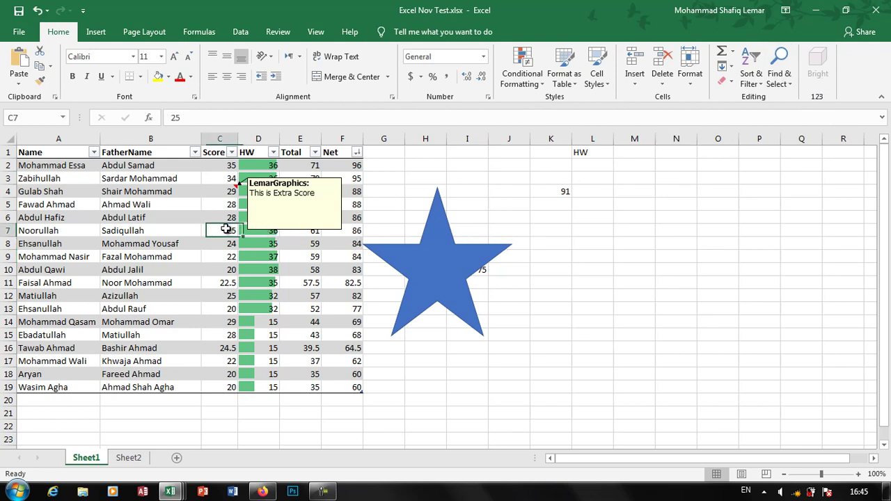
pyautogui.click(29, 83)
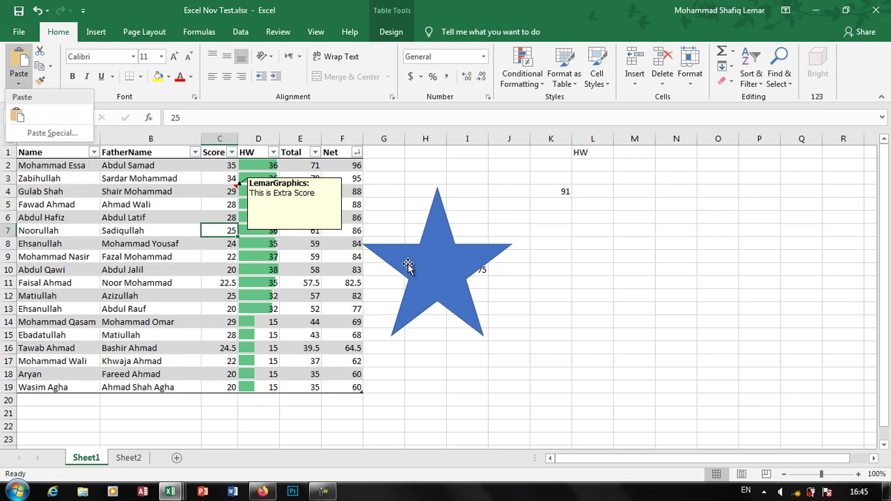
pyautogui.click(440, 279)
pyautogui.click(438, 279)
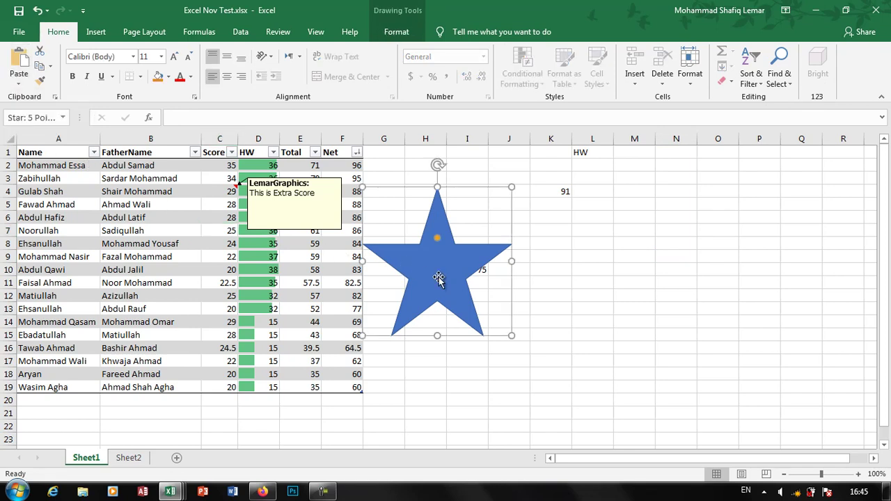
pyautogui.press('Delete')
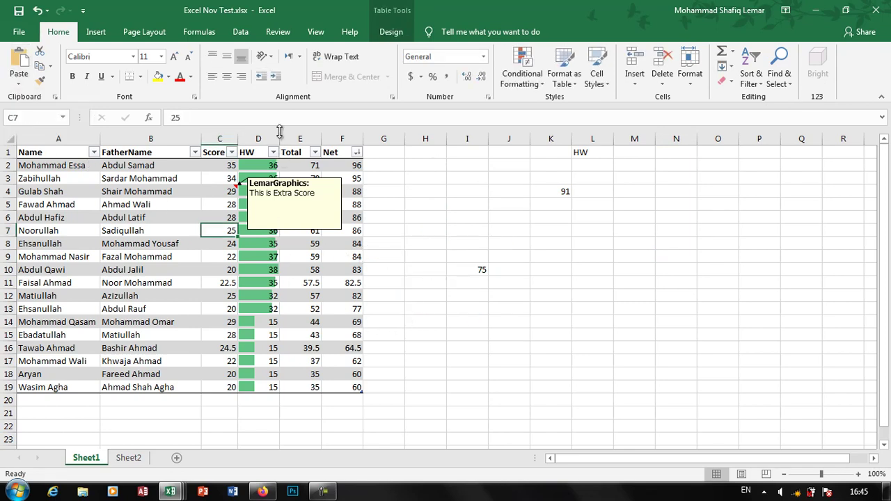
# Widen HW column D, give A1:F19 All Borders, and select D1:D19.
pyautogui.moveTo(281, 134); pyautogui.dragTo(358, 136)
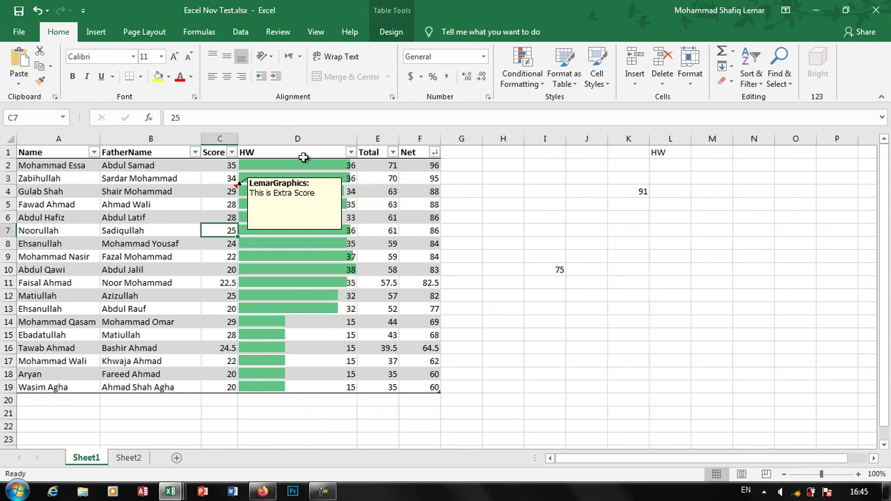
pyautogui.click(298, 147)
pyautogui.moveTo(429, 386)
pyautogui.mouseDown()
pyautogui.moveTo(318, 326)
pyautogui.moveTo(2, 108)
pyautogui.mouseUp()
pyautogui.click(140, 77)
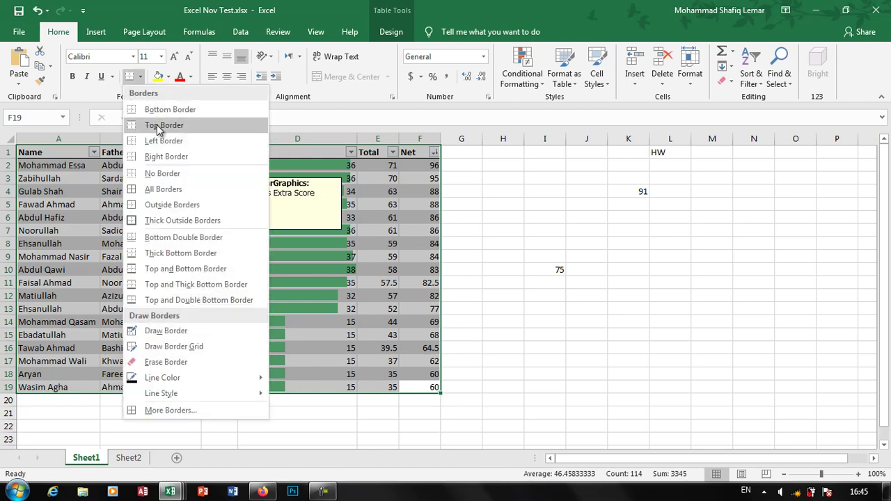
pyautogui.click(162, 189)
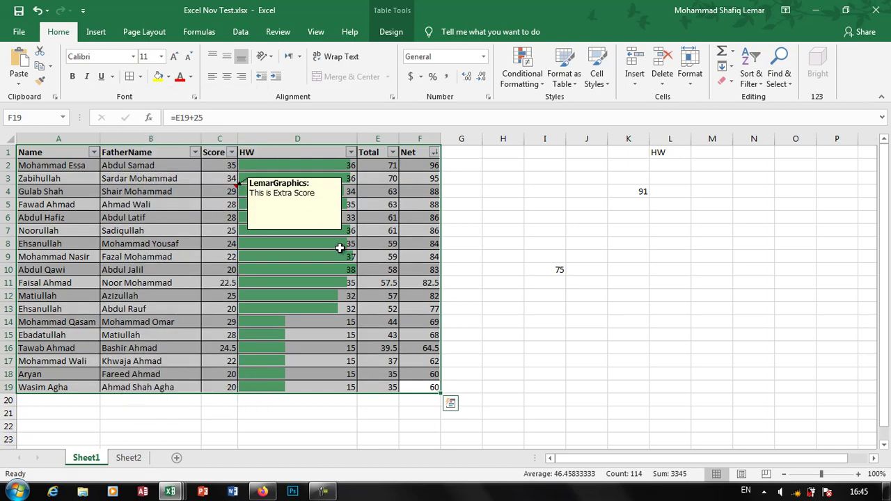
pyautogui.click(351, 284)
pyautogui.moveTo(297, 389); pyautogui.dragTo(288, 141)
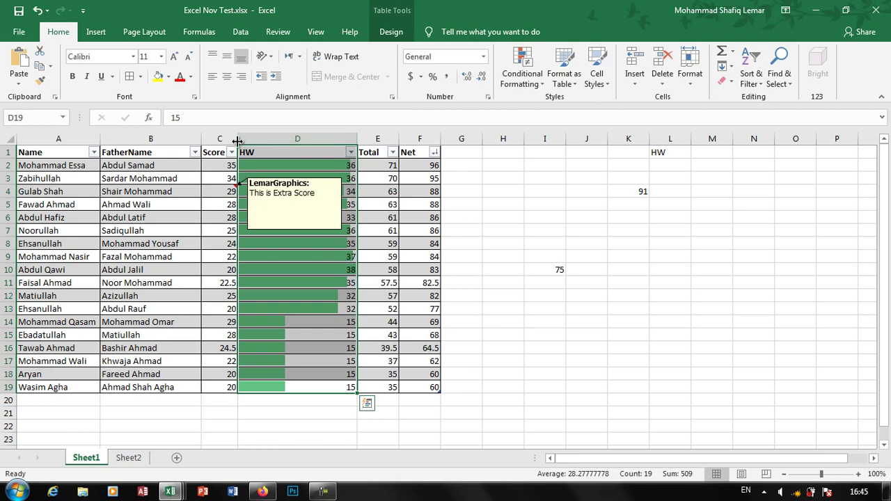
# Format the HW values as percentages and copy the column.
pyautogui.hotkey('ctrl', 'c')
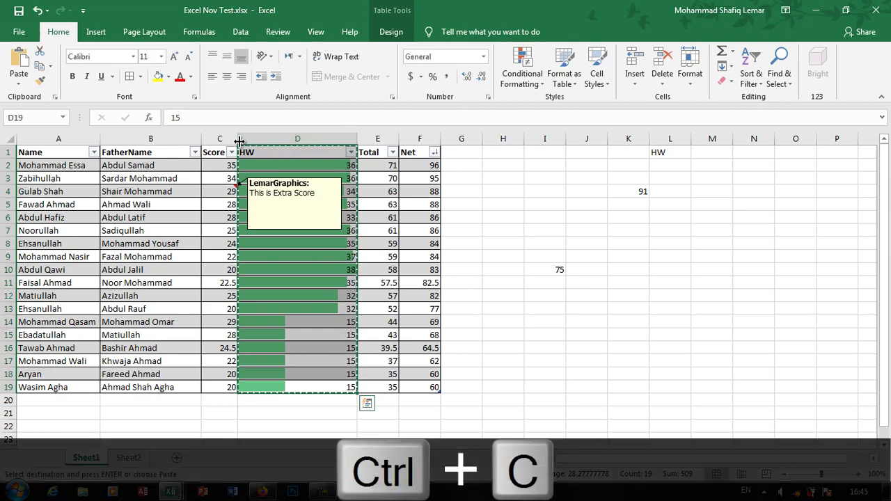
pyautogui.click(433, 75)
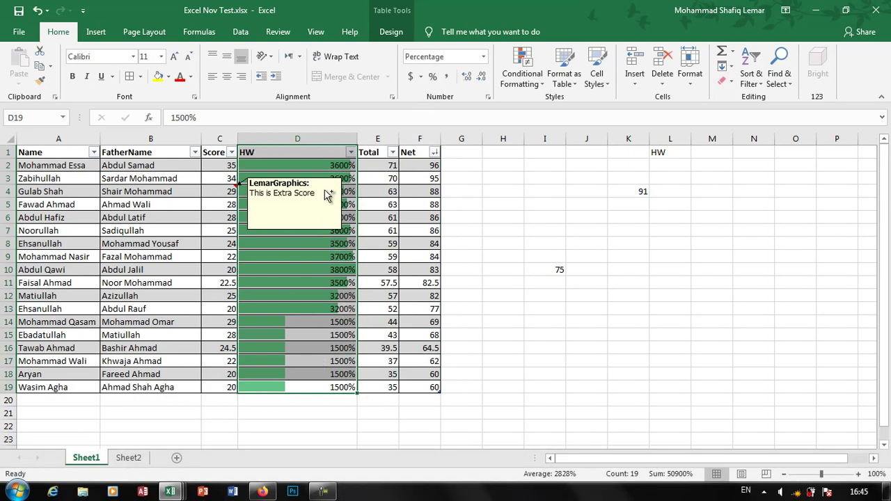
pyautogui.hotkey('ctrl', 'c')
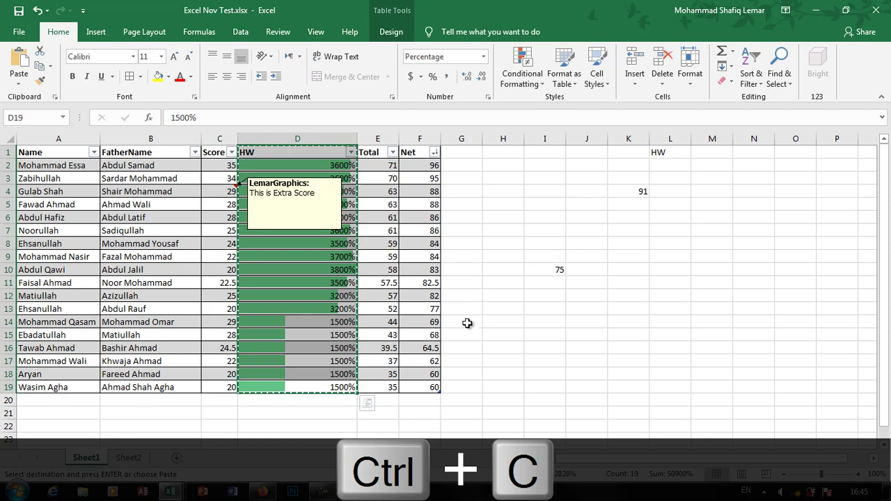
# Clear the stray entries in I1:L15, then copy D1:D19 again for pasting at H1.
pyautogui.click(559, 155)
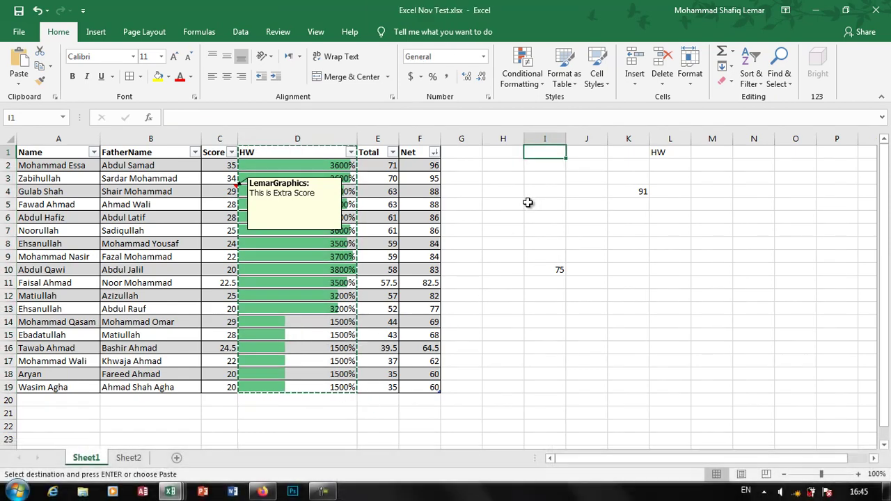
pyautogui.moveTo(690, 335); pyautogui.dragTo(554, 148)
pyautogui.press('Delete')
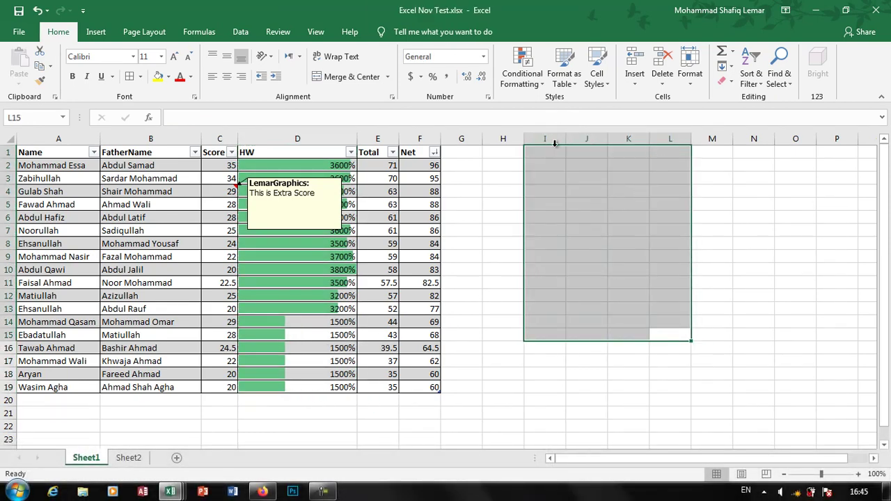
pyautogui.click(550, 155)
pyautogui.moveTo(314, 154); pyautogui.dragTo(303, 382)
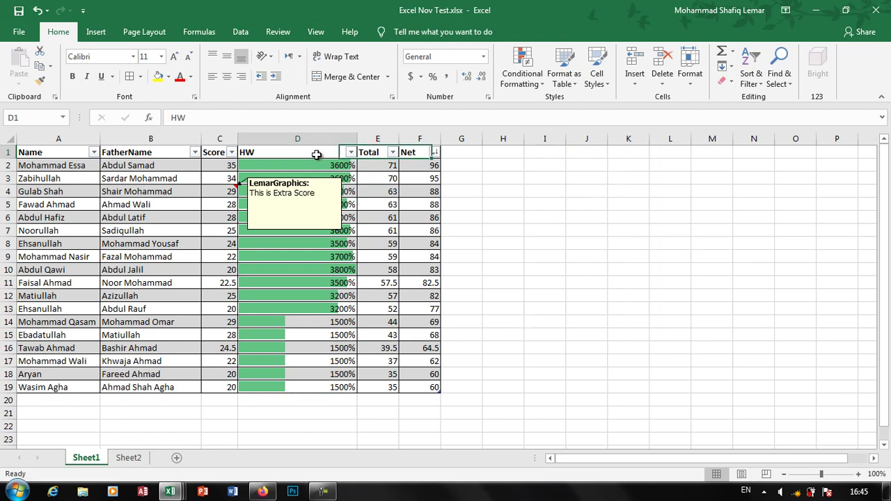
pyautogui.hotkey('ctrl', 'c')
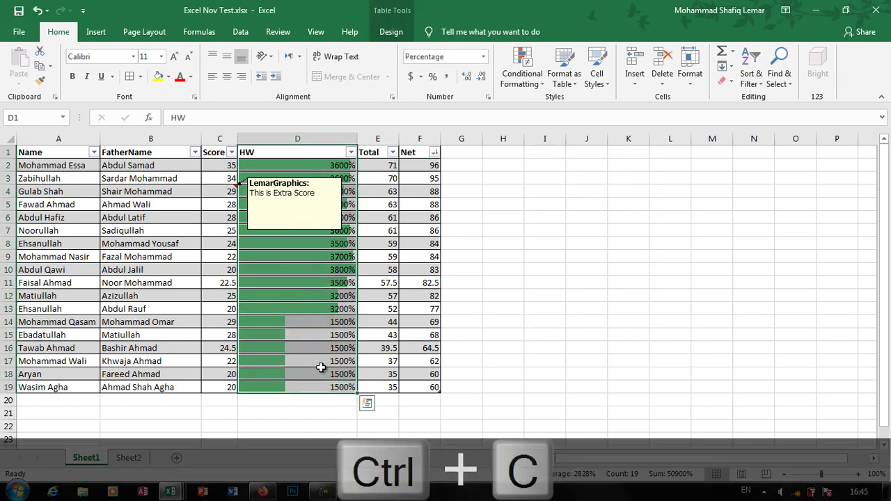
pyautogui.click(498, 152)
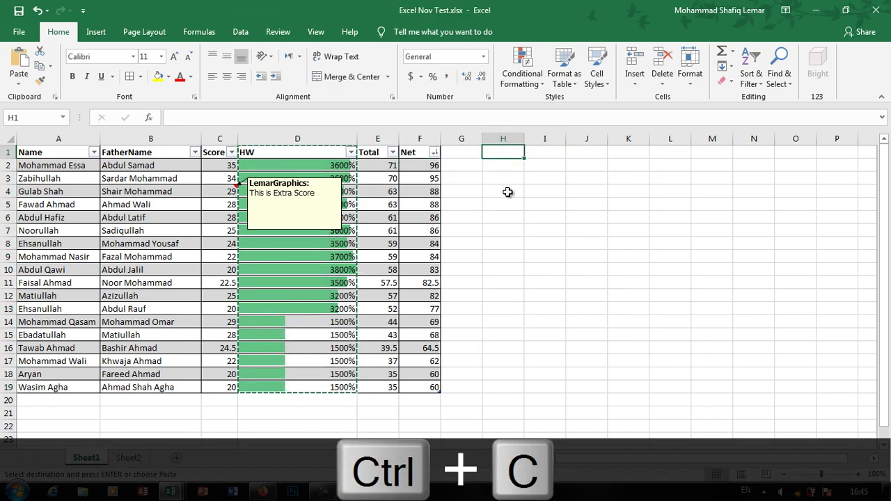
# Paste the HW column into H1 with regular Paste and into J1 as Formulas only.
pyautogui.click(19, 84)
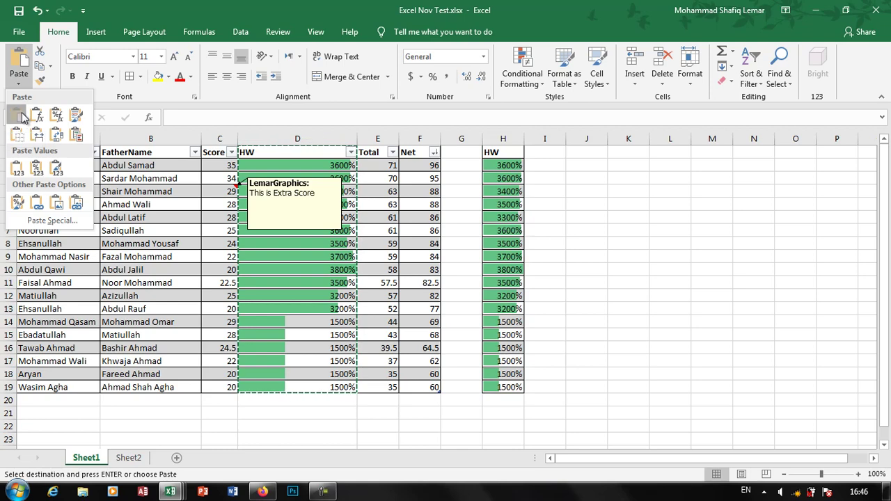
pyautogui.click(22, 117)
pyautogui.click(585, 153)
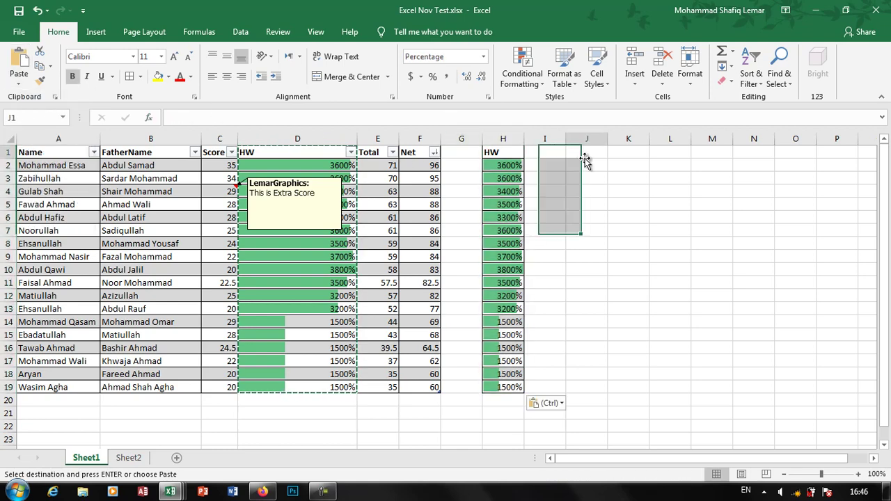
pyautogui.click(18, 83)
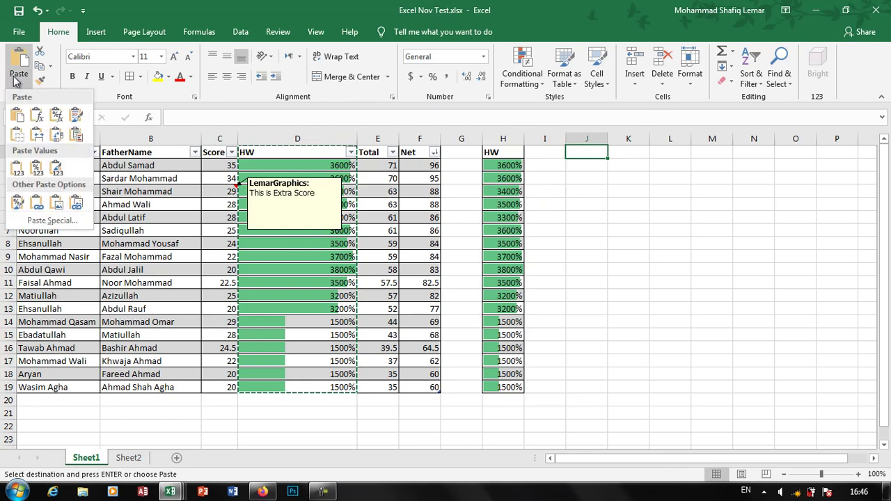
pyautogui.click(37, 114)
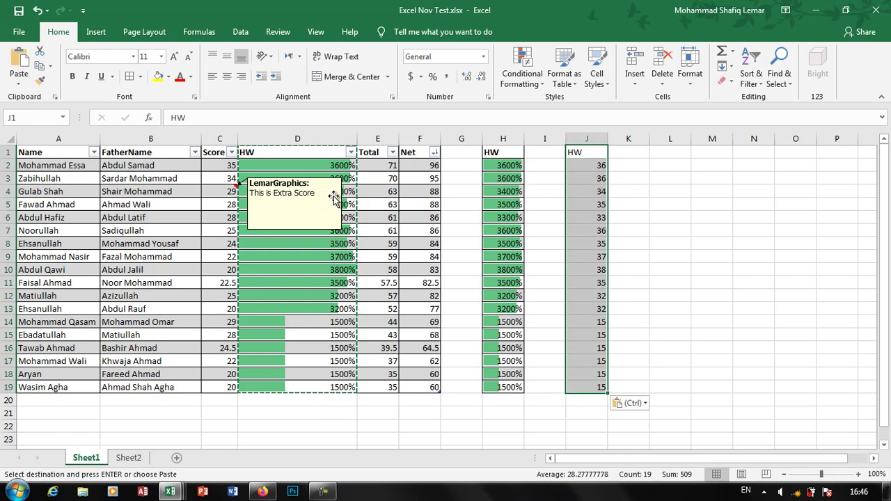
# Paste HW into L1 with Formulas & Number Formatting and into N1 with No Borders.
pyautogui.click(660, 154)
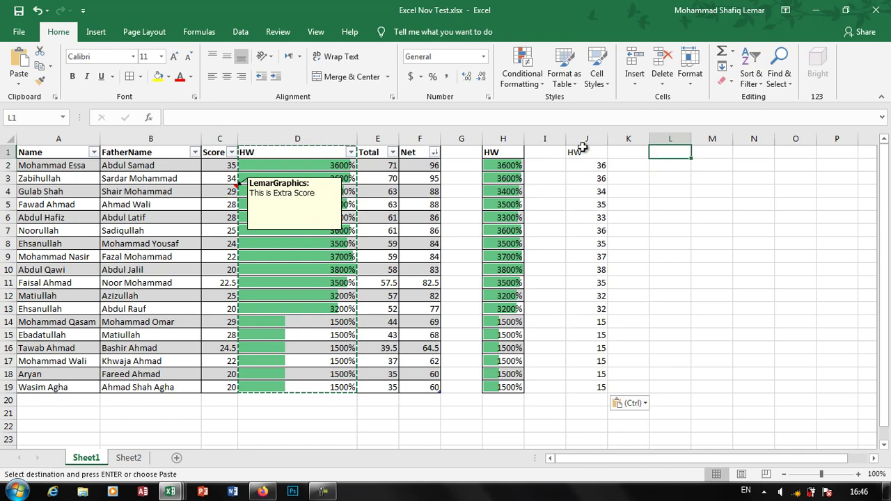
pyautogui.click(21, 76)
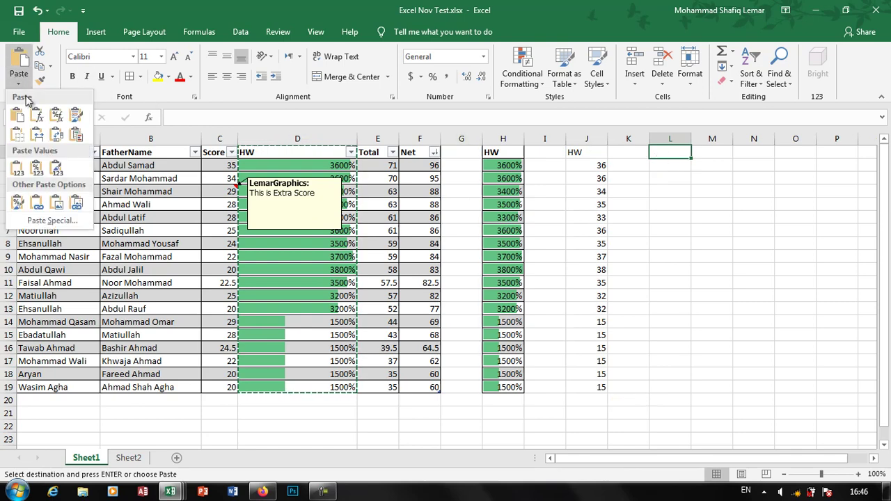
pyautogui.click(57, 116)
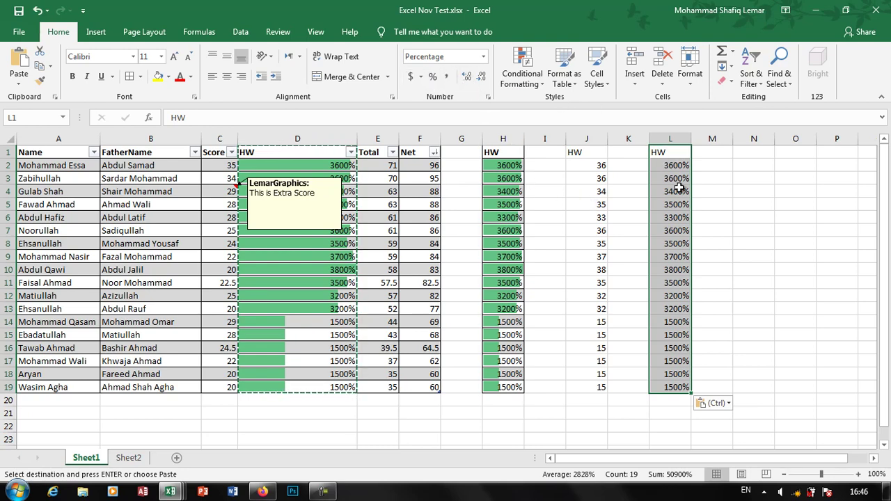
pyautogui.click(733, 153)
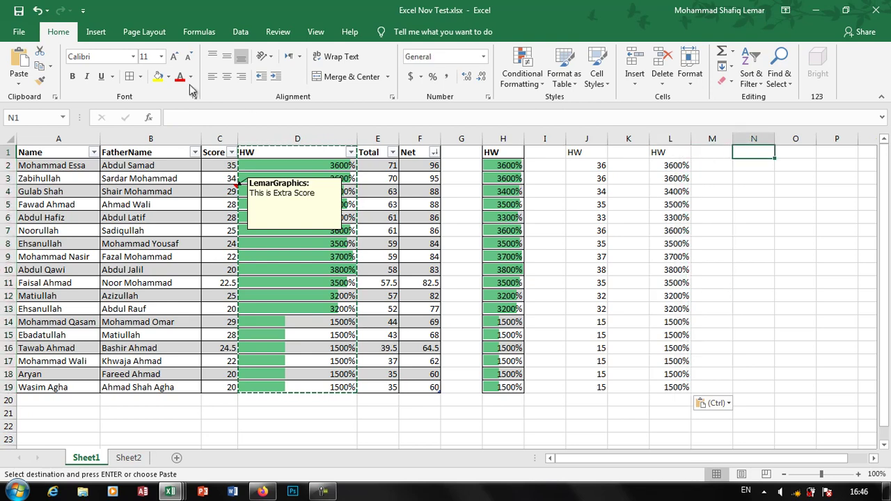
pyautogui.click(19, 85)
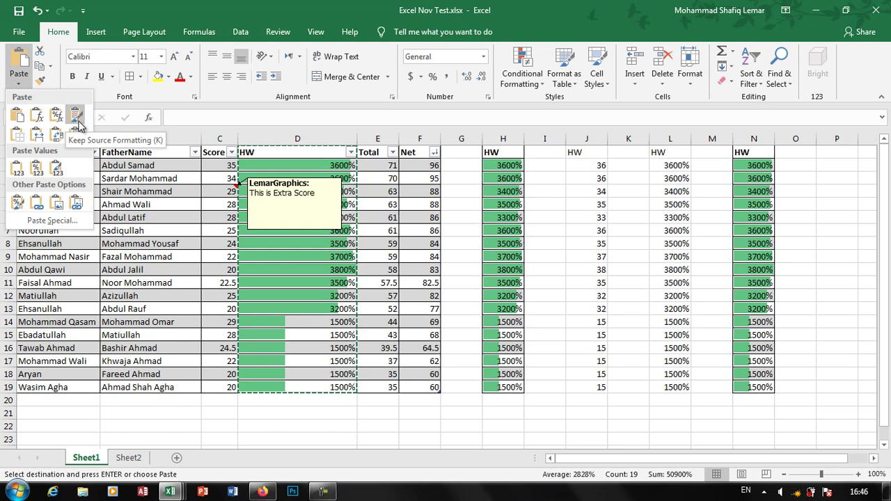
pyautogui.click(18, 133)
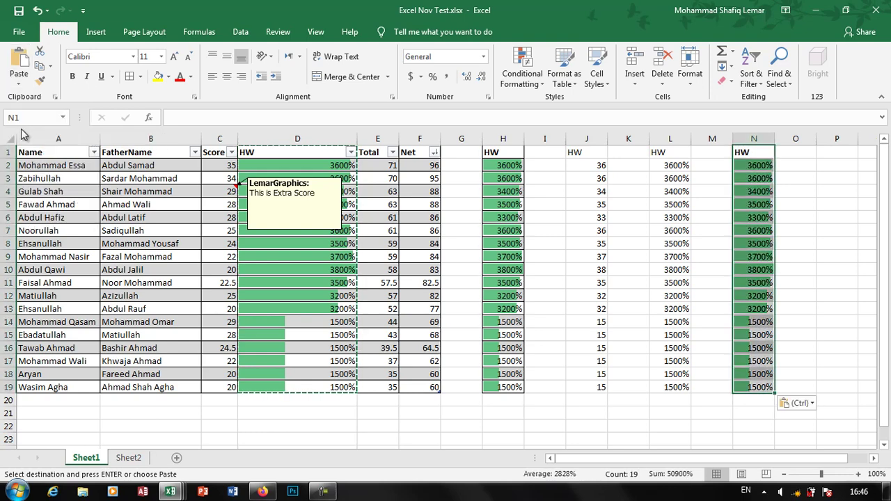
pyautogui.click(811, 234)
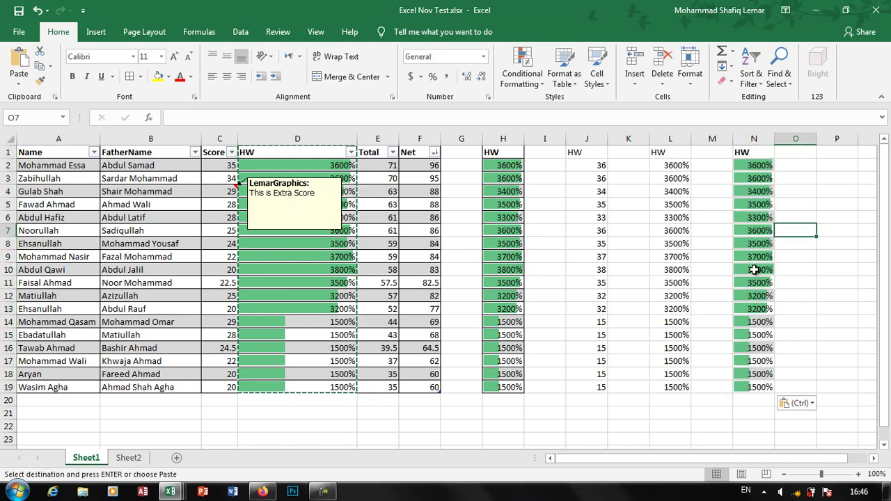
pyautogui.click(827, 156)
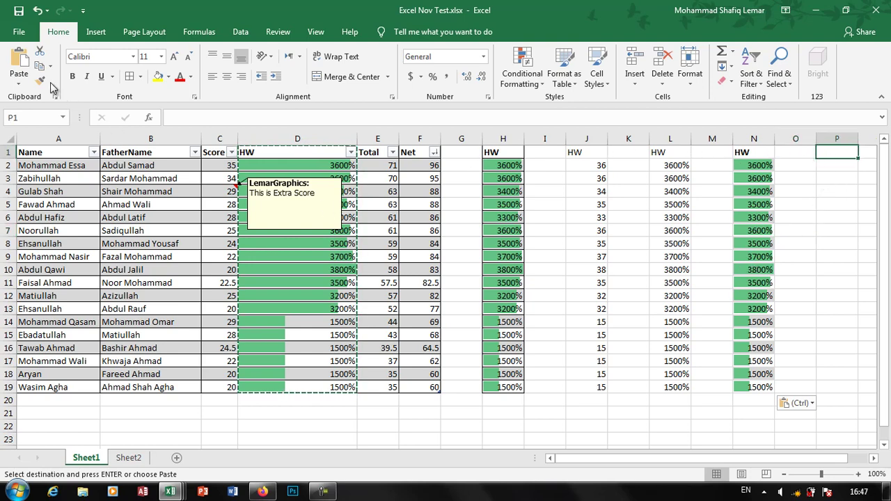
pyautogui.click(20, 83)
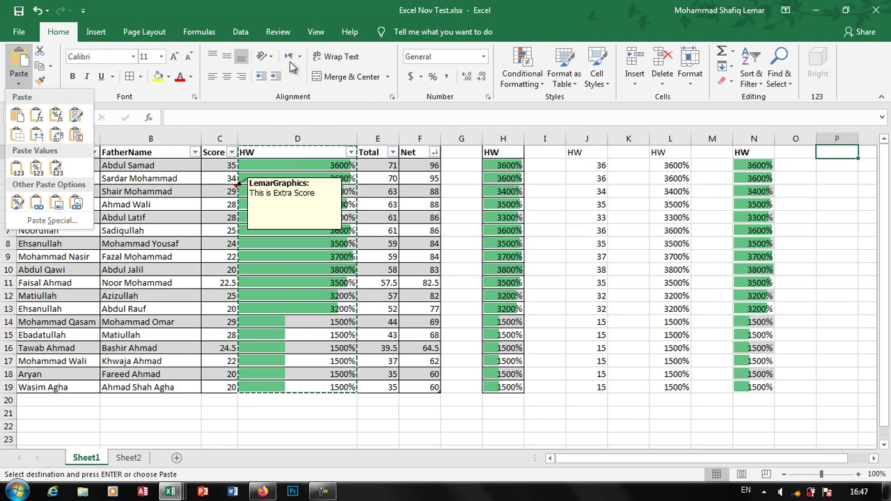
# Paste the HW column into P1 using Keep Source Column Widths, matching column D's width.
pyautogui.click(19, 85)
pyautogui.click(19, 85)
pyautogui.click(38, 143)
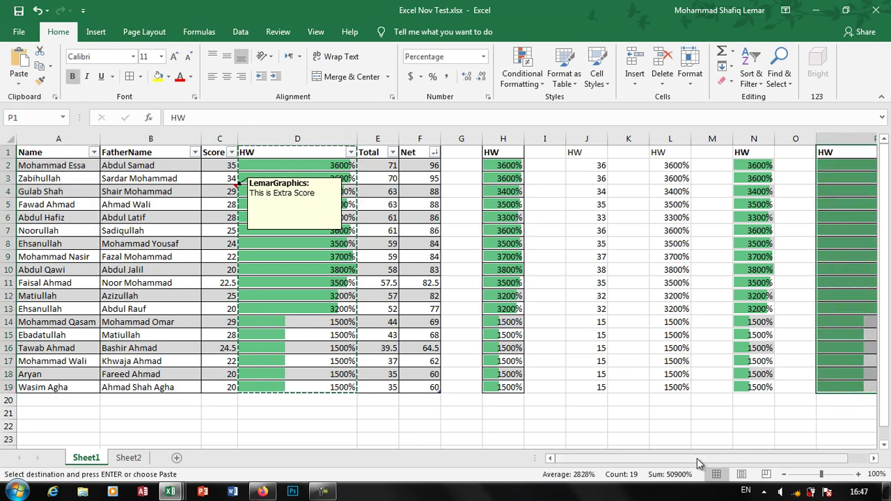
pyautogui.moveTo(696, 458); pyautogui.dragTo(787, 461)
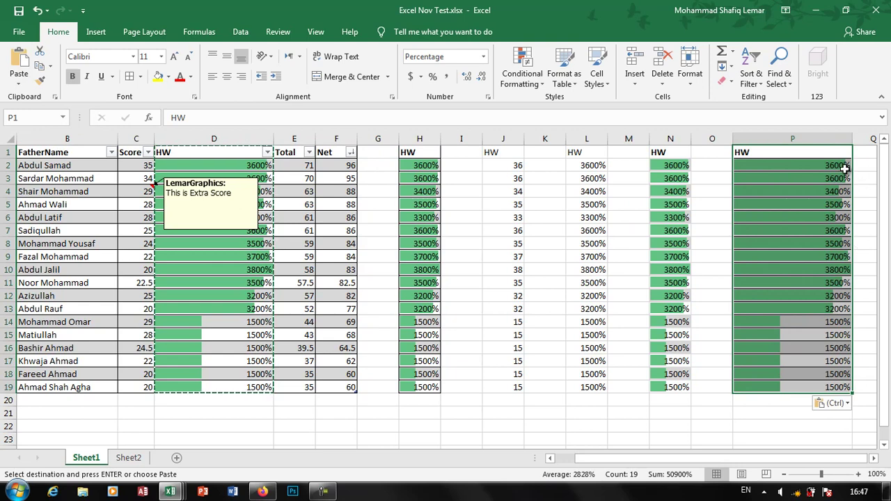
# Move the selection to R1 for the next paste.
pyautogui.press('Right')
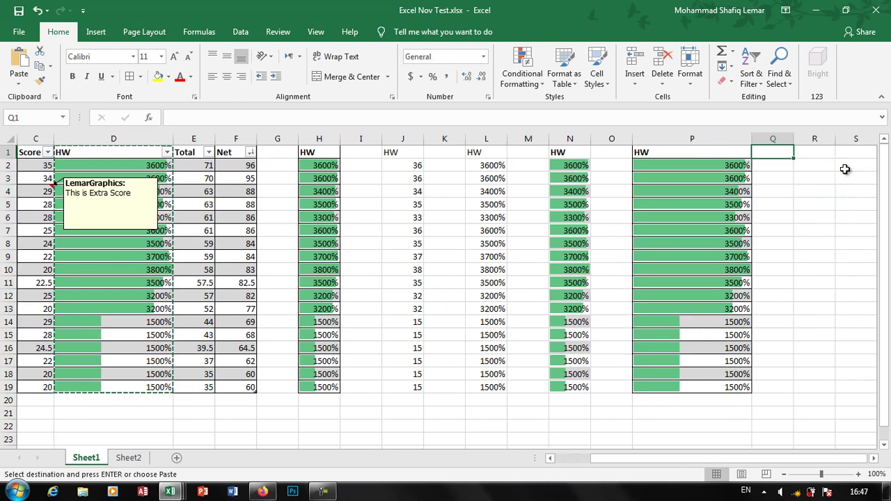
pyautogui.press('Right')
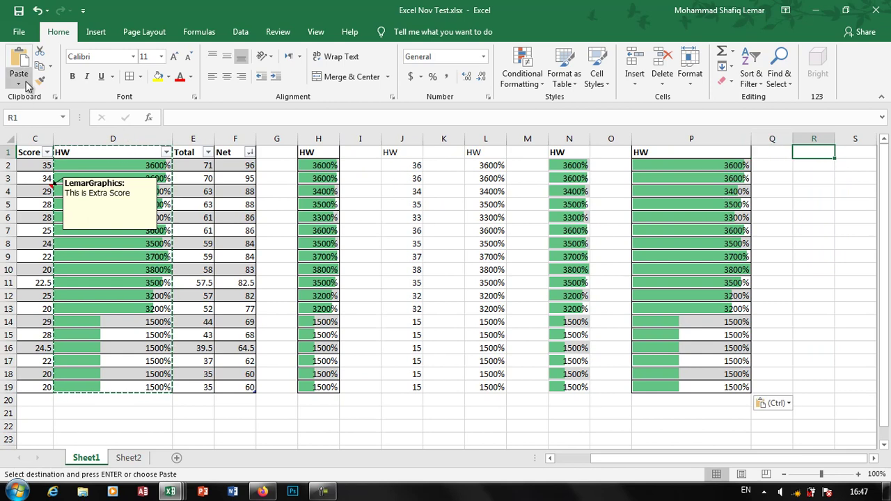
pyautogui.click(18, 84)
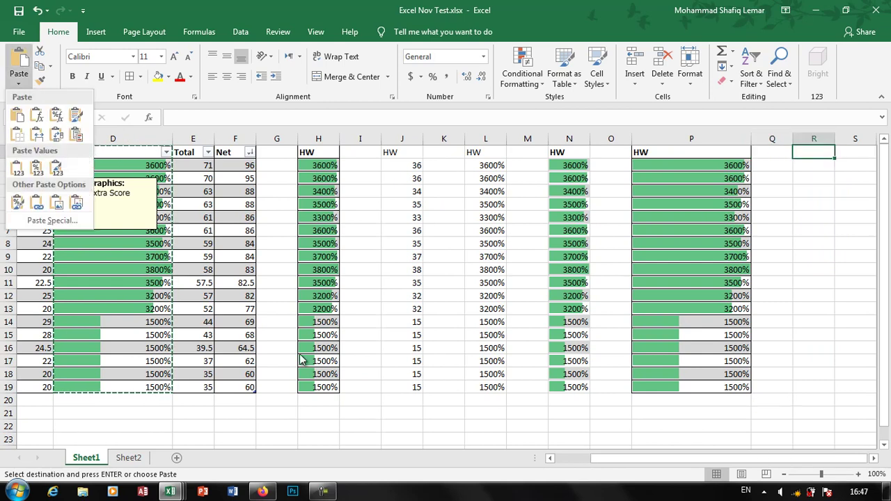
pyautogui.click(390, 339)
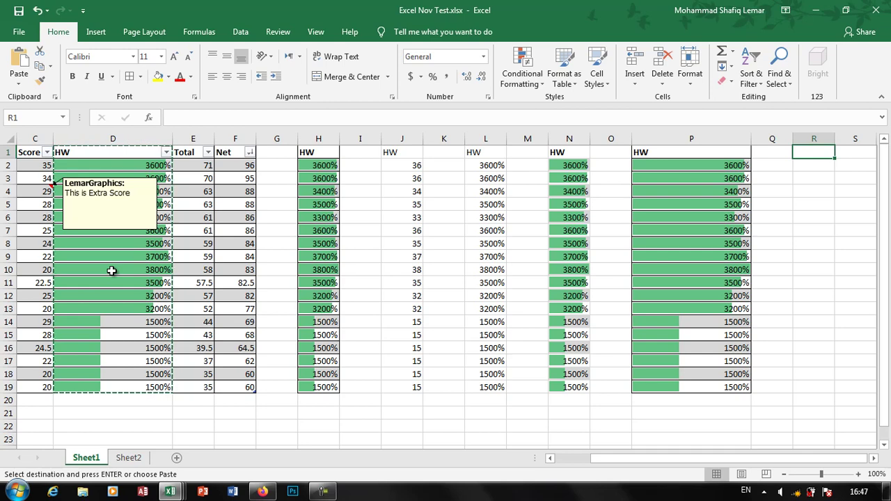
# Paste HW transposed from R1, with the data-bar percentages running across S1:AJ1.
pyautogui.click(19, 83)
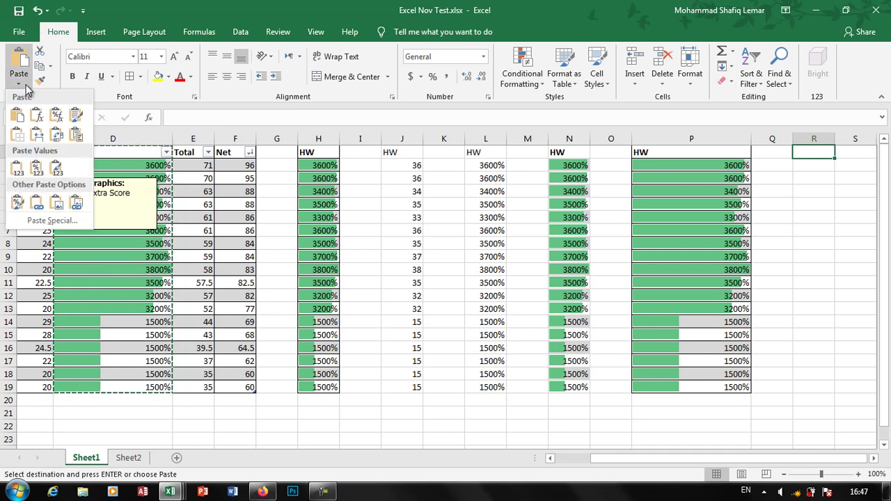
pyautogui.click(56, 135)
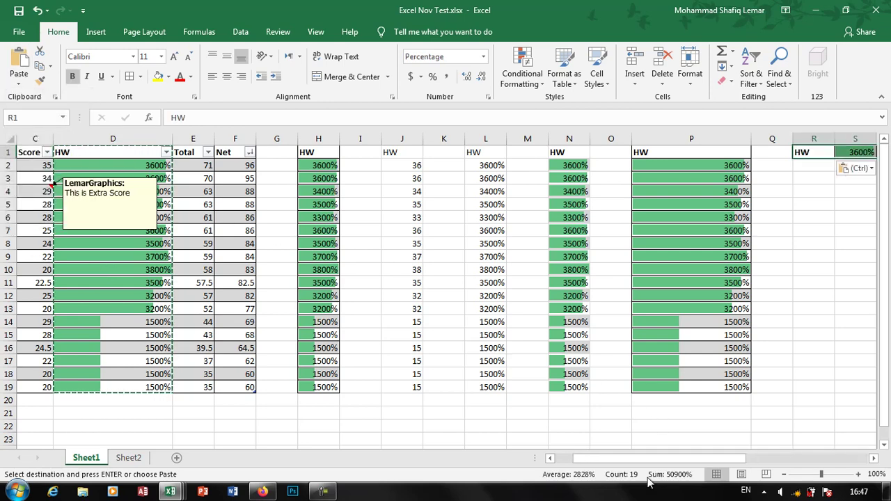
pyautogui.moveTo(620, 459); pyautogui.dragTo(756, 457)
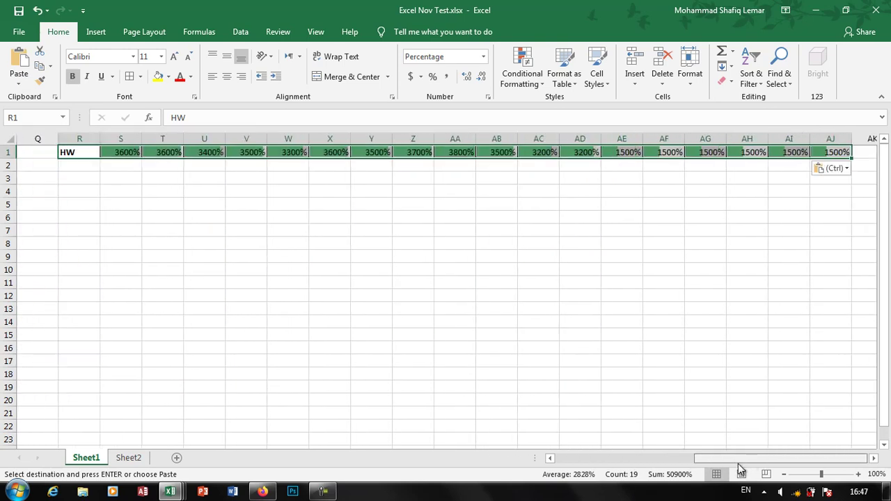
pyautogui.click(125, 176)
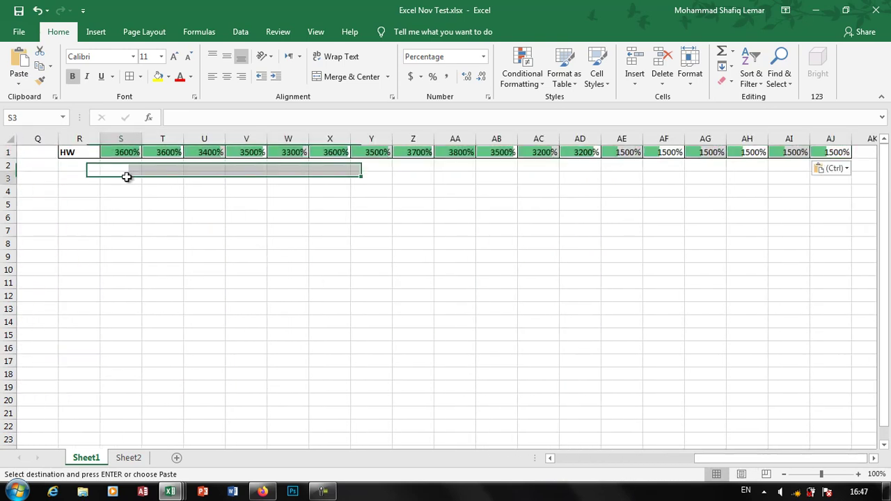
pyautogui.click(21, 83)
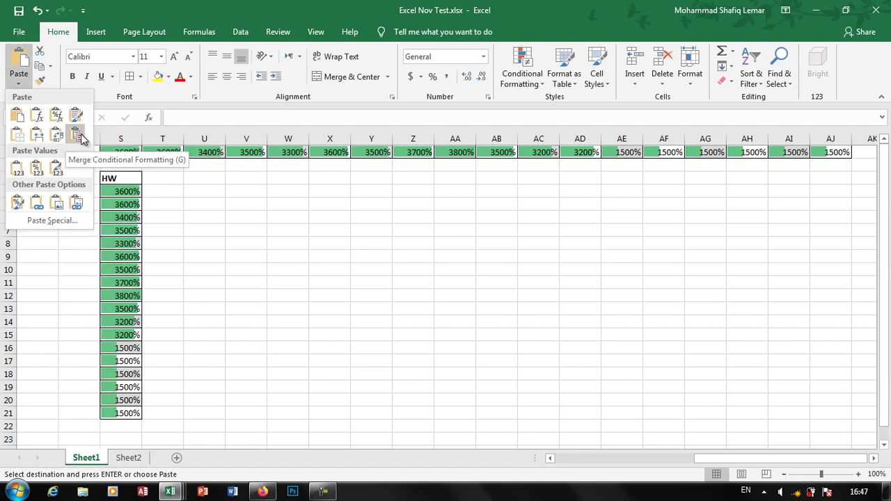
# Enter the numbers 1 through 6 down W8:W13.
pyautogui.click(232, 257)
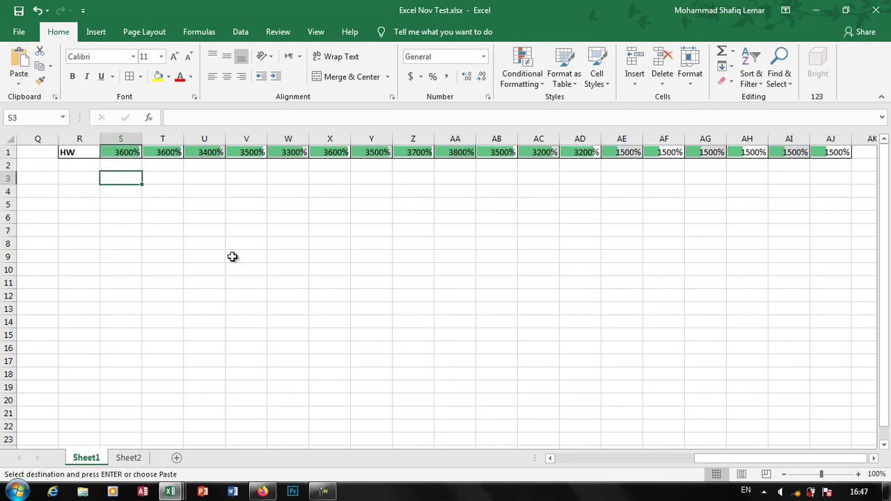
pyautogui.click(282, 240)
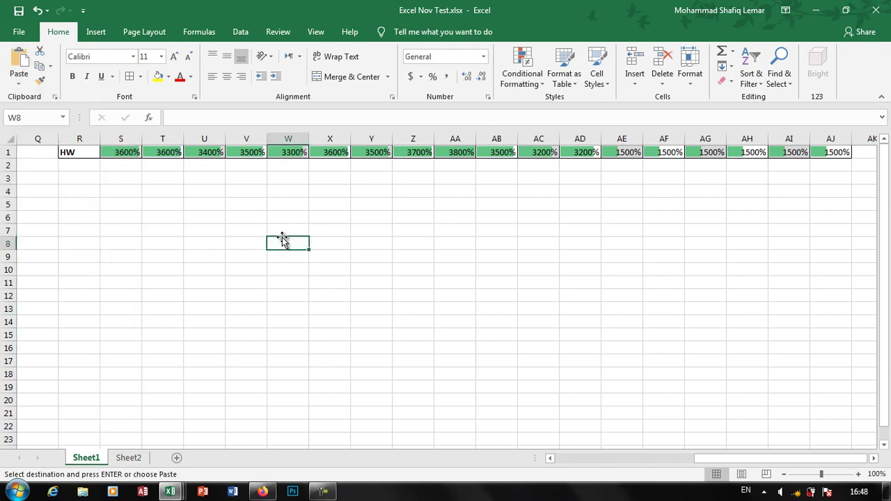
pyautogui.write('1')
pyautogui.press('Return')
pyautogui.write('2')
pyautogui.press('Return')
pyautogui.write('3')
pyautogui.press('Return')
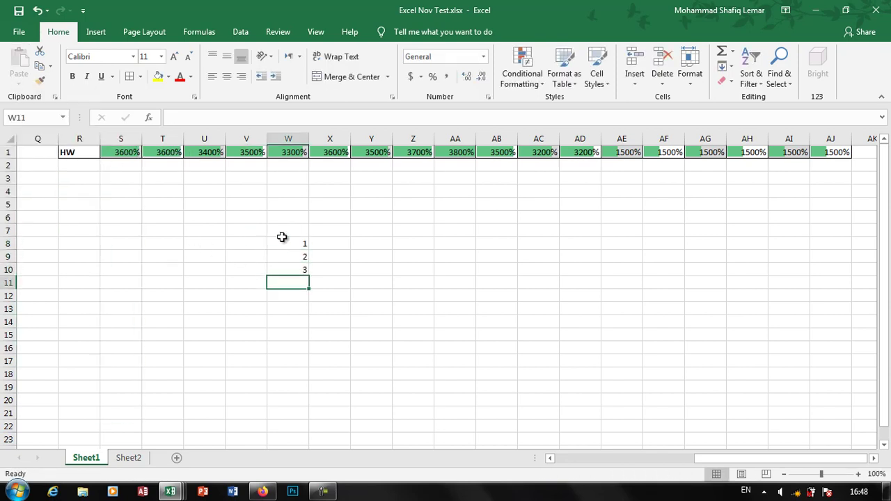
pyautogui.write('4')
pyautogui.press('Return')
pyautogui.write('5')
pyautogui.press('Return')
pyautogui.write('6')
# Enter the descending values 9 down to 4 in Y8:Y13.
pyautogui.press('Return')
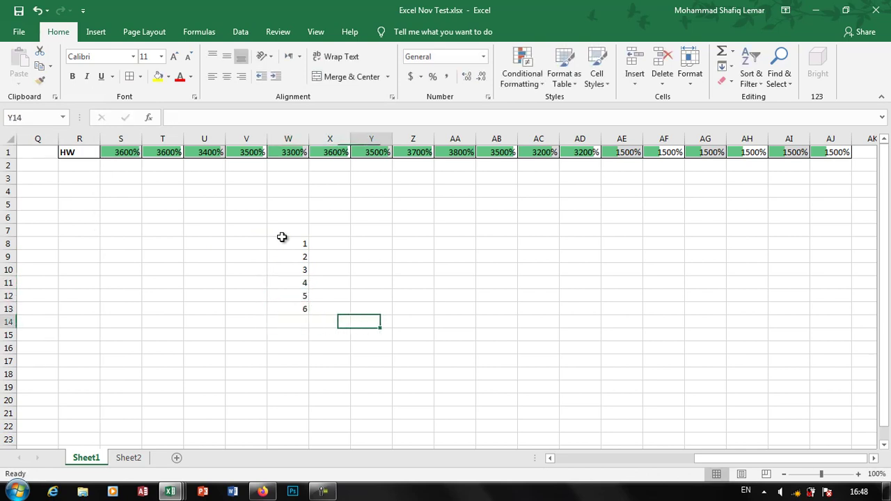
pyautogui.press('Up')
pyautogui.press('Up')
pyautogui.press('Up')
pyautogui.press('Up')
pyautogui.press('Up')
pyautogui.press('Up')
pyautogui.write('9')
pyautogui.press('Return')
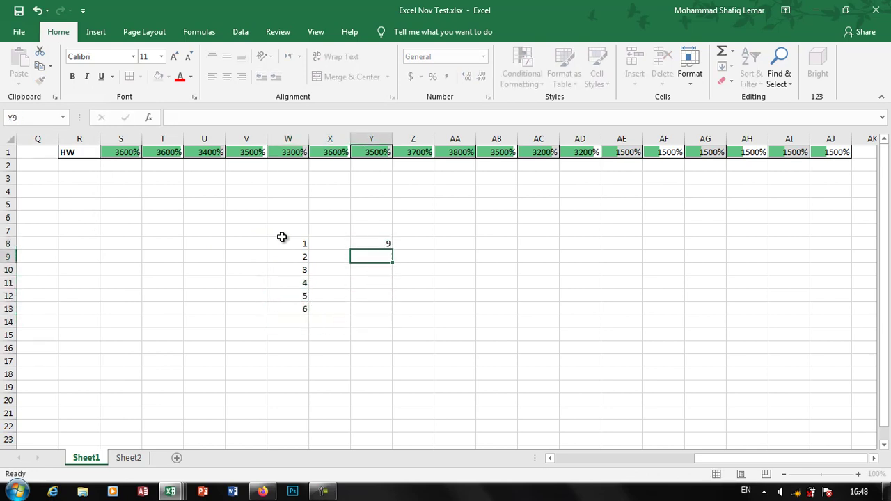
pyautogui.write('8')
pyautogui.press('Return')
pyautogui.write('7')
pyautogui.press('Return')
pyautogui.write('5')
pyautogui.press('Return')
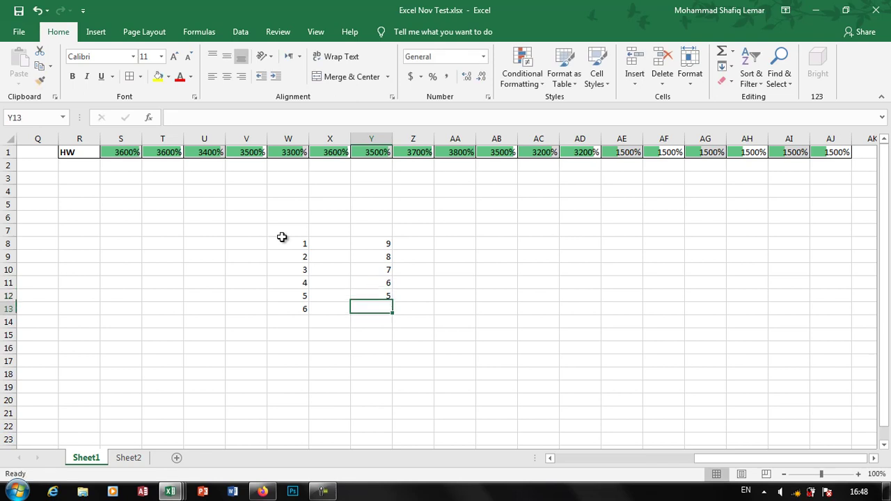
pyautogui.write('4')
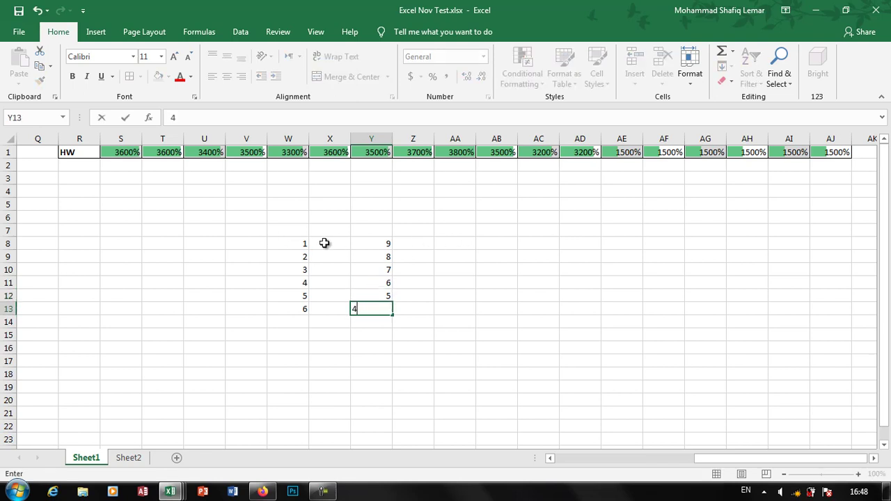
# Apply the 3 Flags icon set to Y8:Y13.
pyautogui.moveTo(372, 245); pyautogui.dragTo(378, 310)
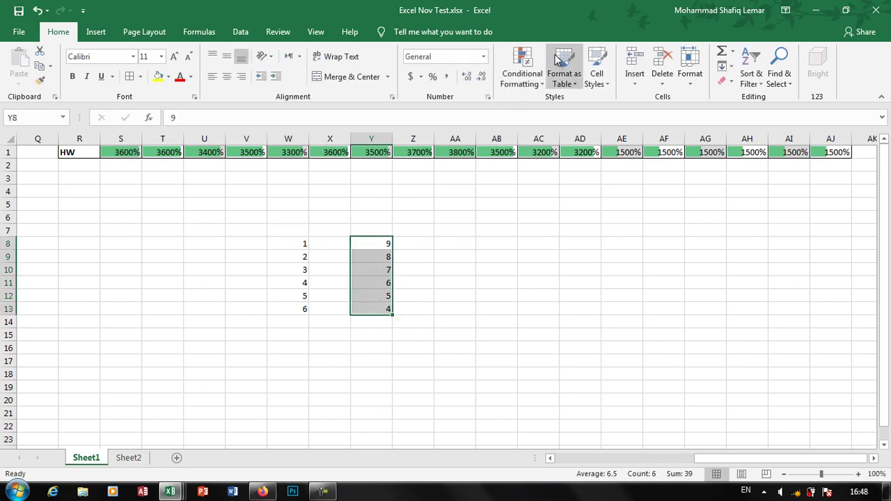
pyautogui.click(522, 69)
pyautogui.moveTo(557, 222)
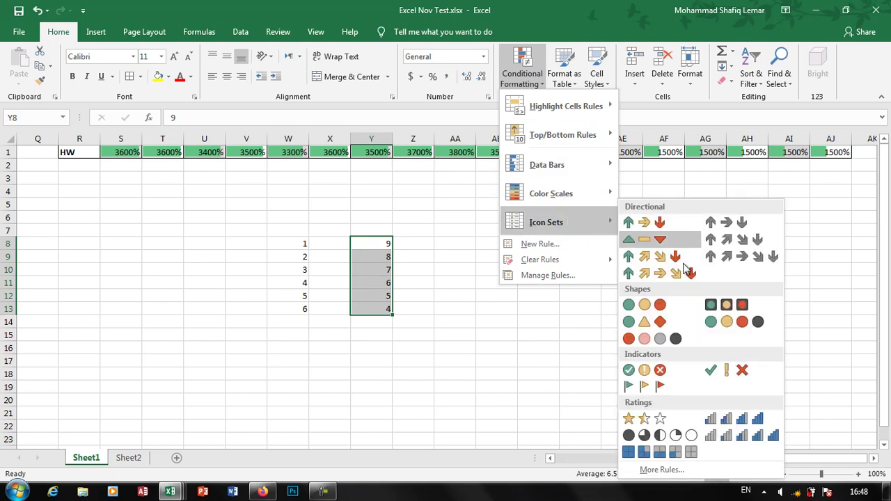
pyautogui.click(660, 386)
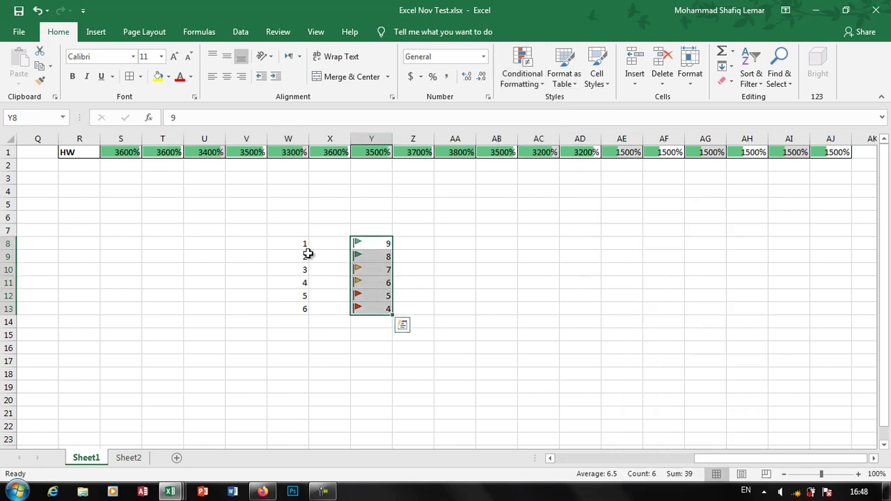
# Give W8:W13 a green-white colour scale and copy the range.
pyautogui.moveTo(295, 247); pyautogui.dragTo(291, 303)
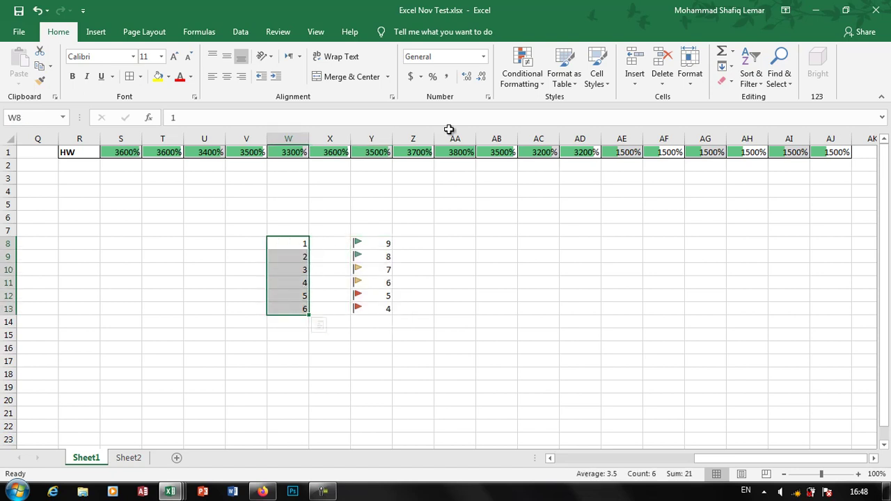
pyautogui.click(521, 68)
pyautogui.moveTo(551, 193)
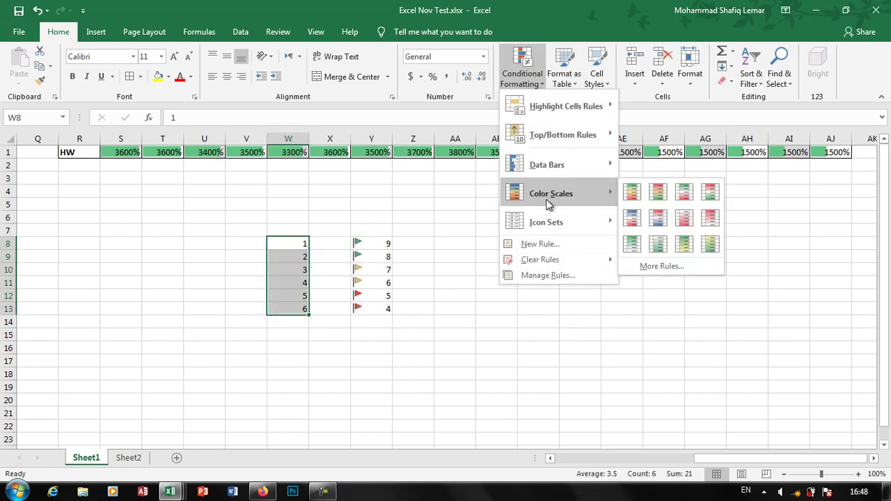
pyautogui.click(651, 244)
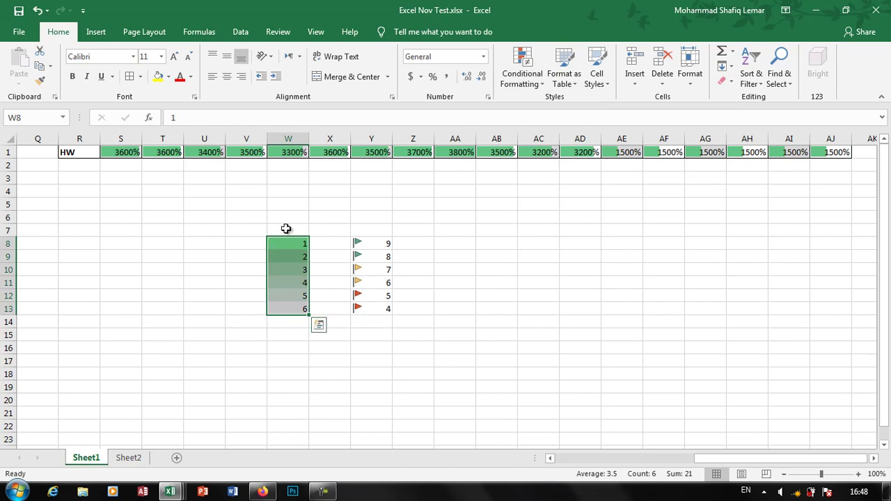
pyautogui.click(40, 65)
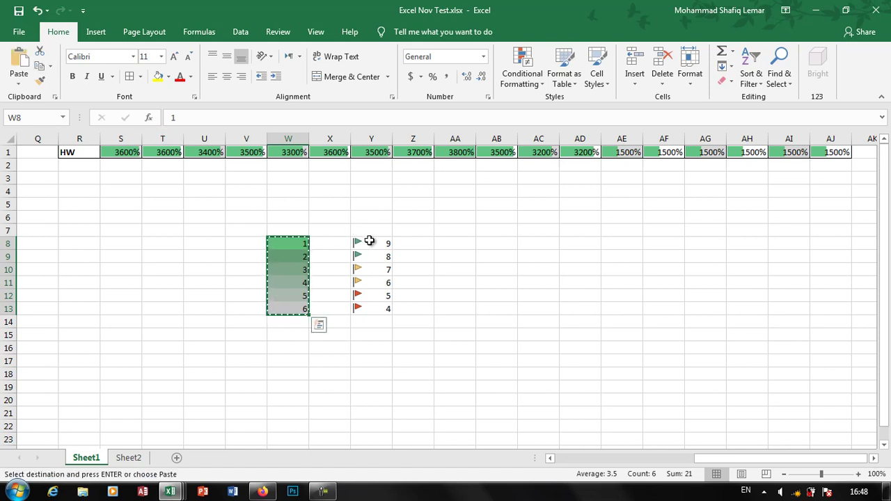
# Paste W8:W13 into Y8:Y13 with Merge Conditional Formatting, keeping both flags and green shading.
pyautogui.moveTo(369, 242); pyautogui.dragTo(371, 310)
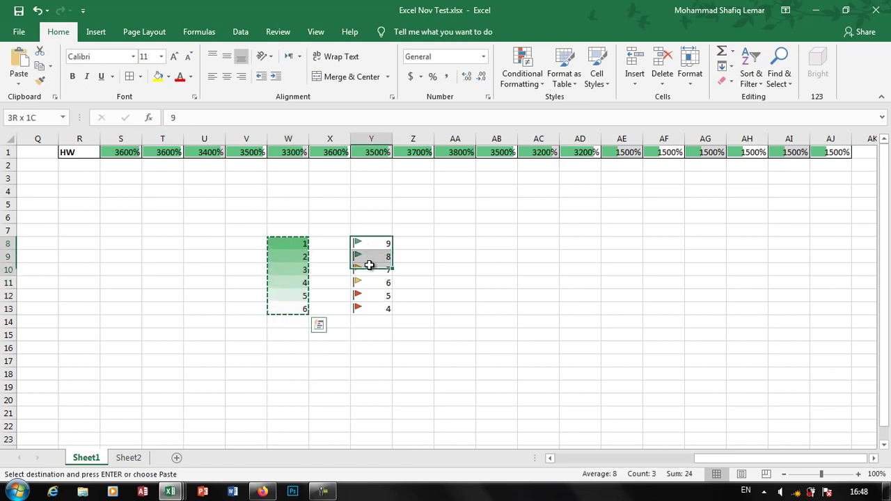
pyautogui.click(19, 84)
pyautogui.click(17, 116)
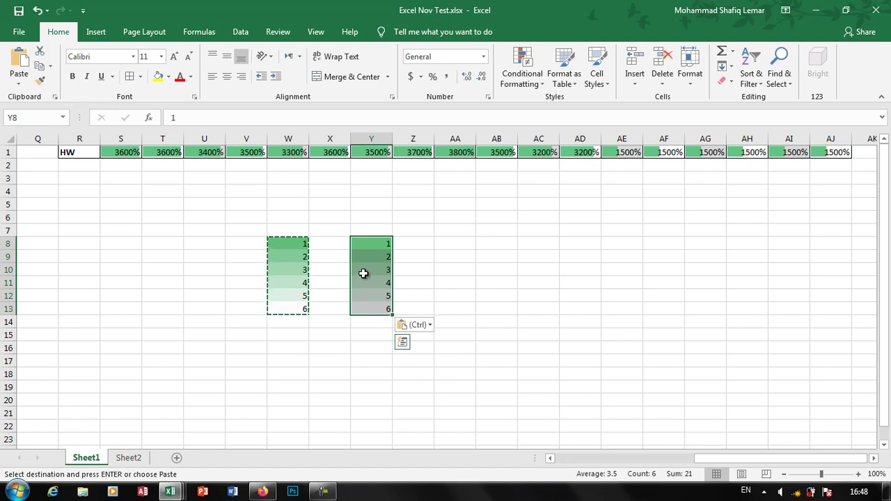
pyautogui.hotkey('ctrl', 'z')
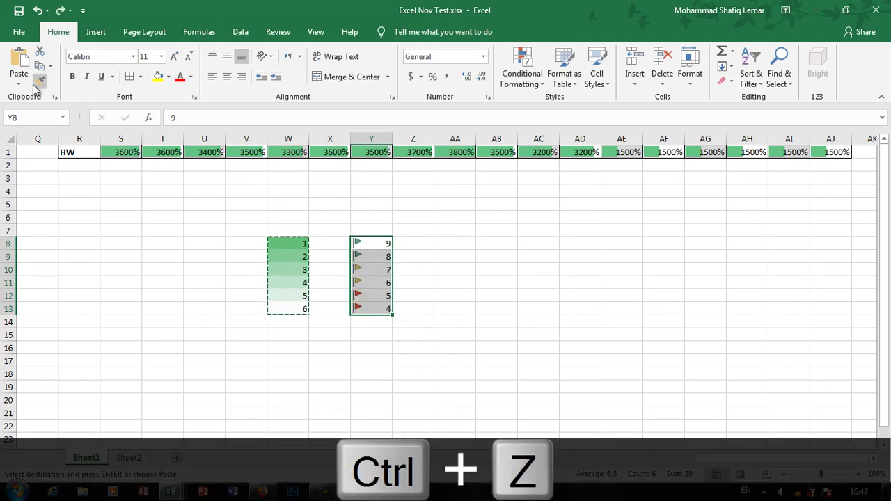
pyautogui.click(18, 84)
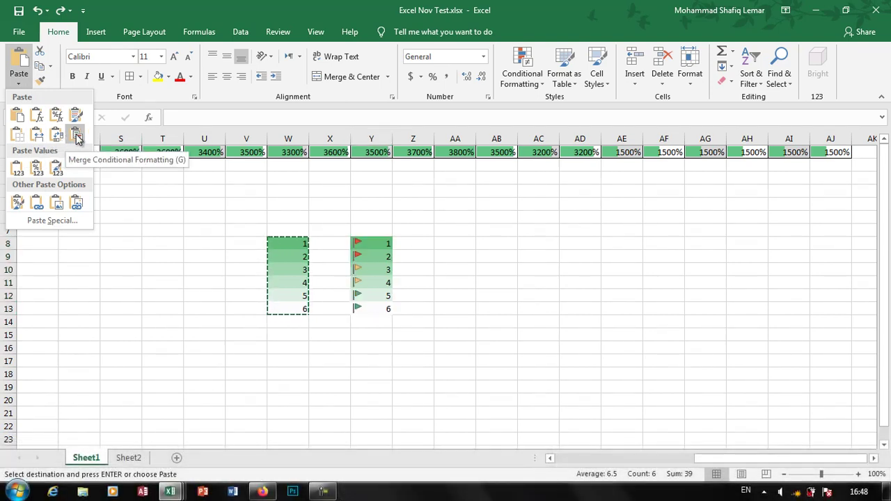
pyautogui.click(77, 137)
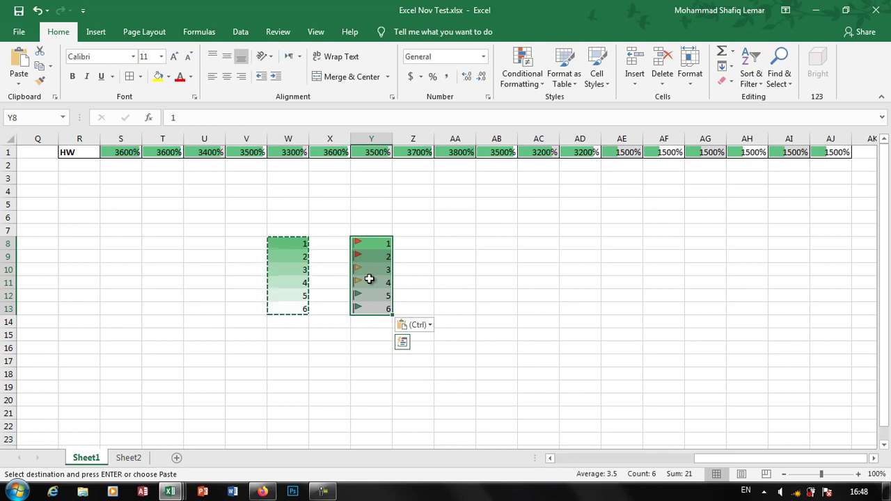
pyautogui.click(426, 245)
# Paste only the green colour-scale formatting from W8:W13 into AA8:AA13.
pyautogui.click(444, 243)
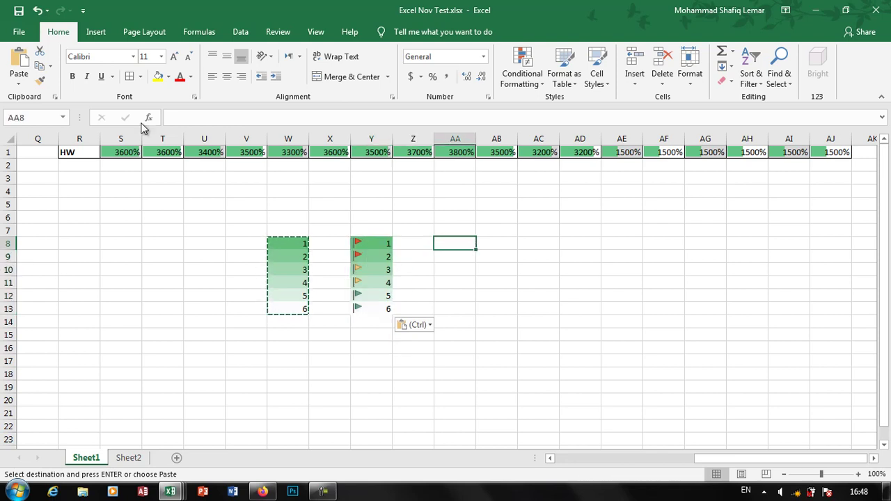
pyautogui.click(19, 82)
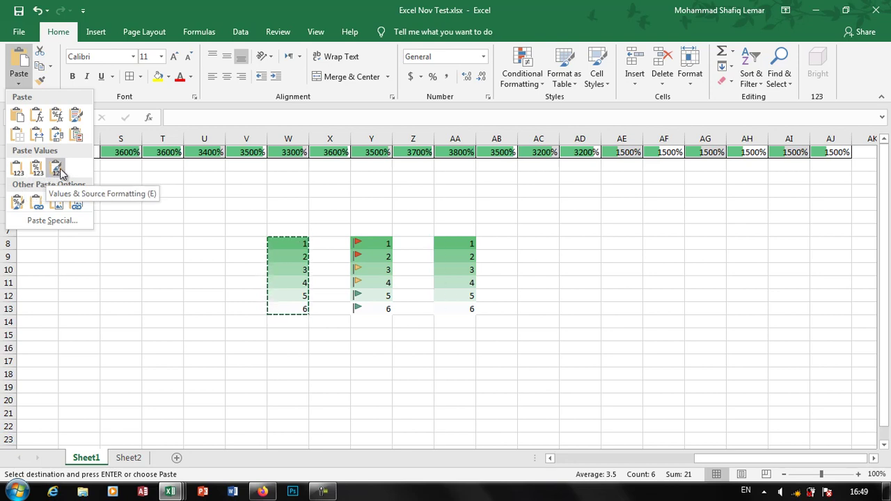
pyautogui.click(15, 202)
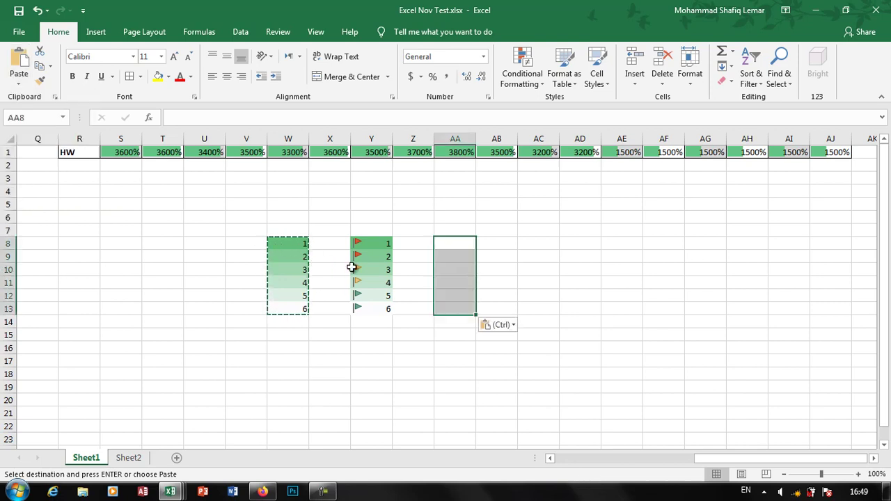
# Enter 8, 55, 78 and 100 in AA8:AA11.
pyautogui.click(451, 241)
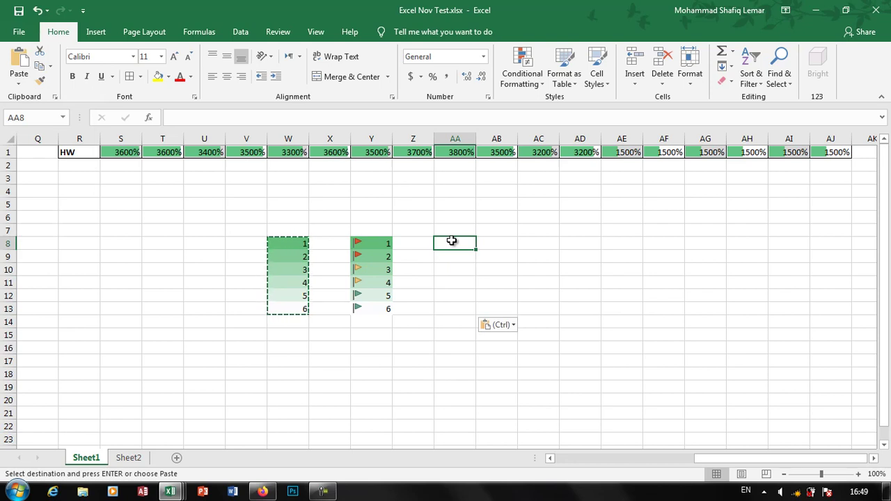
pyautogui.write('8')
pyautogui.press('Tab')
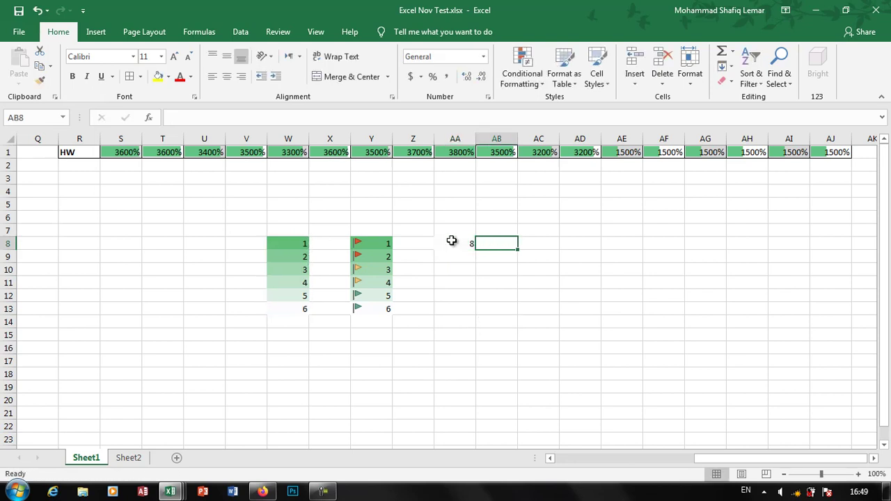
pyautogui.press('Return')
pyautogui.write('55')
pyautogui.press('Return')
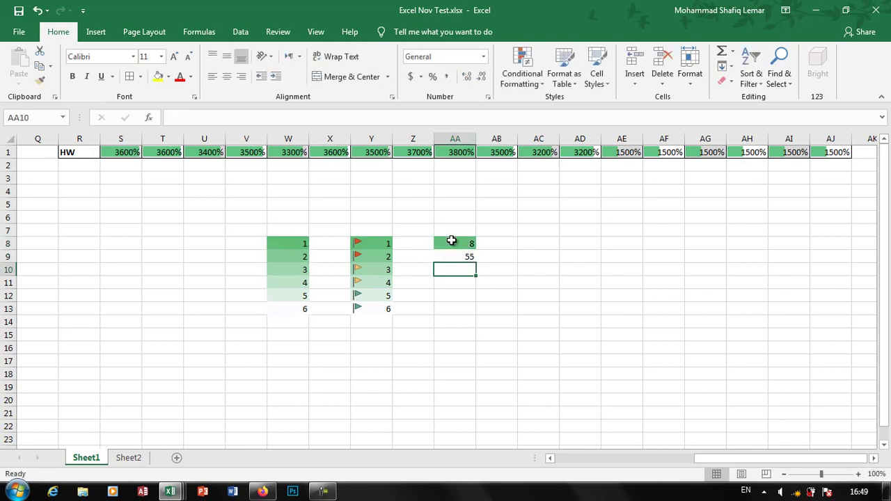
pyautogui.write('78')
pyautogui.press('Return')
pyautogui.write('100')
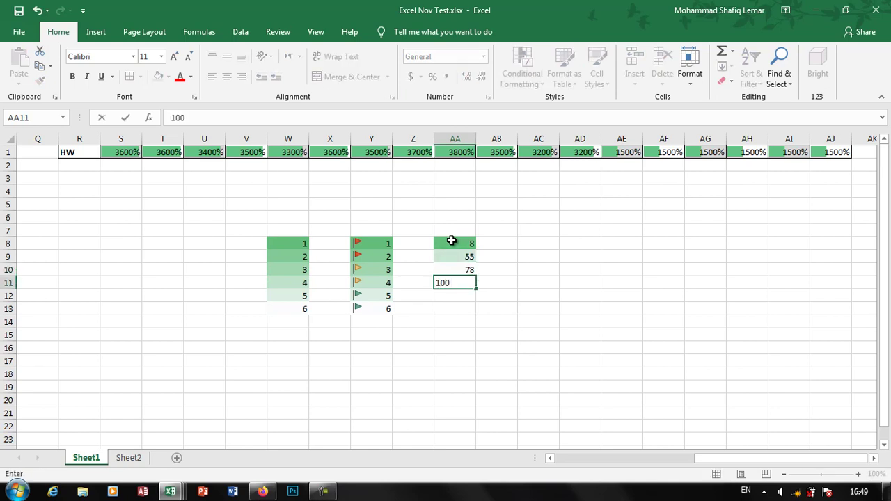
pyautogui.press('Return')
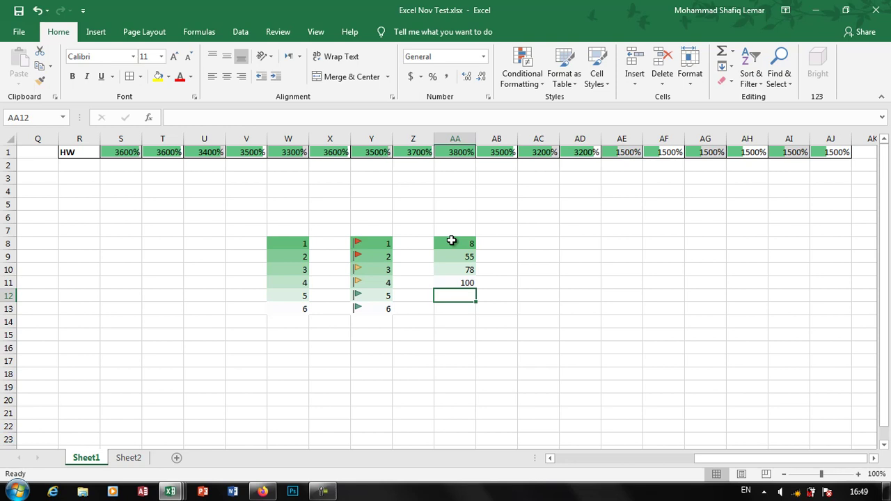
# Copy Y8:Y13 and paste it as a live link into AC8:AC13.
pyautogui.click(522, 241)
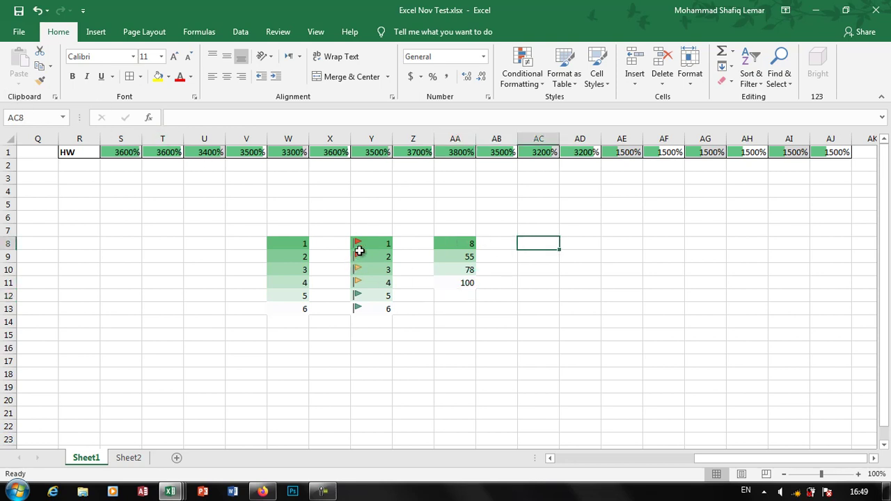
pyautogui.moveTo(360, 248); pyautogui.dragTo(370, 312)
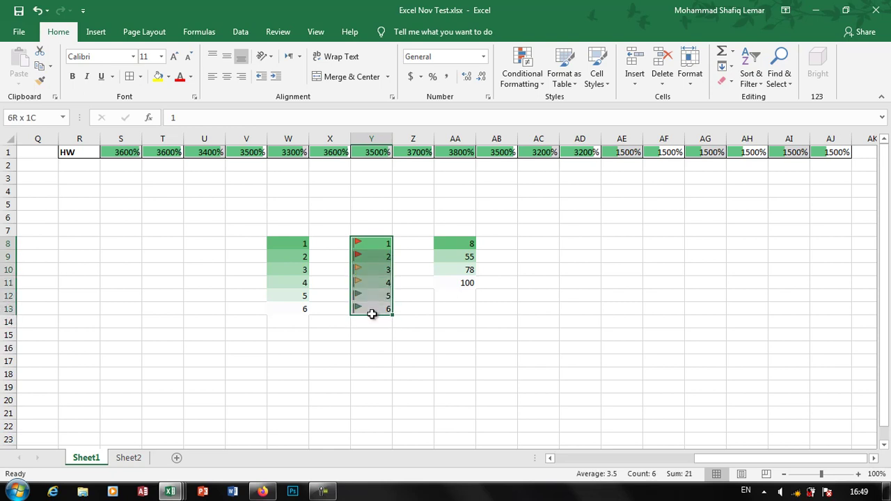
pyautogui.hotkey('ctrl', 'c')
pyautogui.click(539, 243)
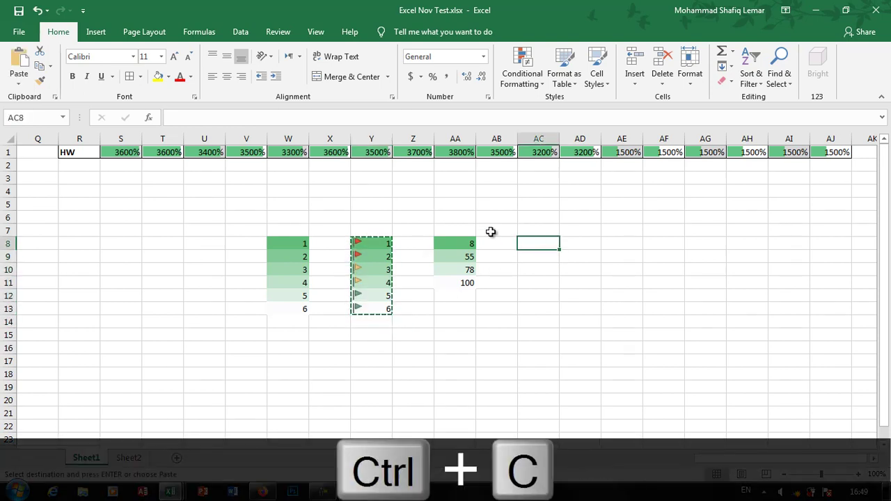
pyautogui.click(20, 84)
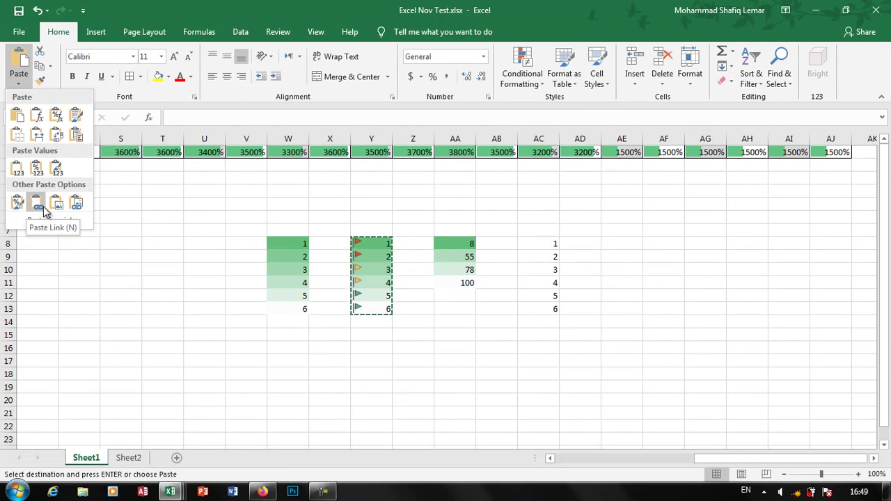
pyautogui.click(38, 203)
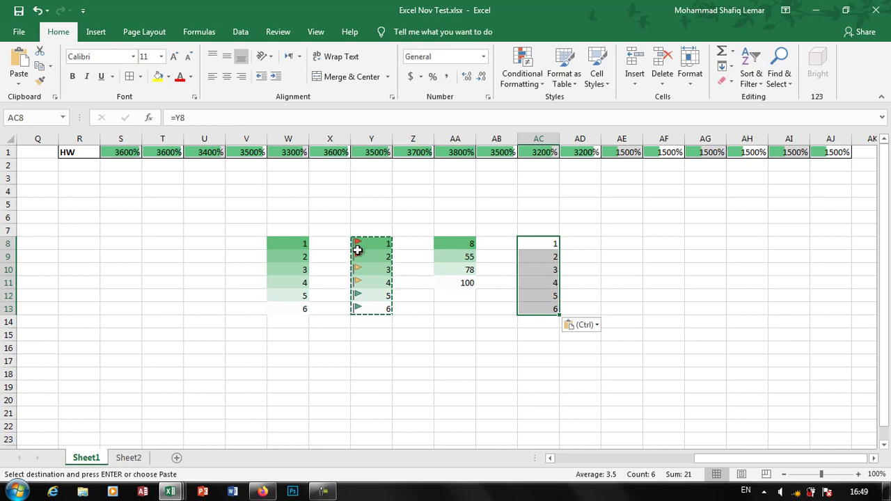
pyautogui.click(409, 359)
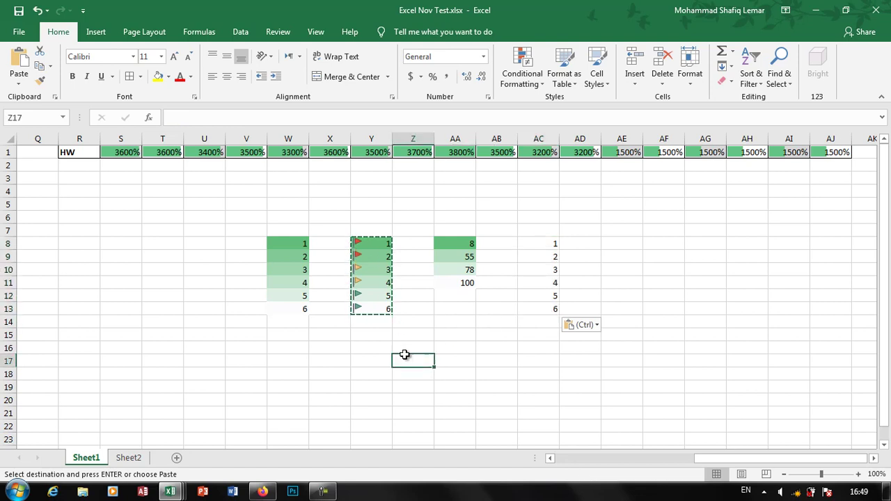
# Change Y11 to 100 and Y9 to 500 so the linked AC cells update.
pyautogui.click(372, 284)
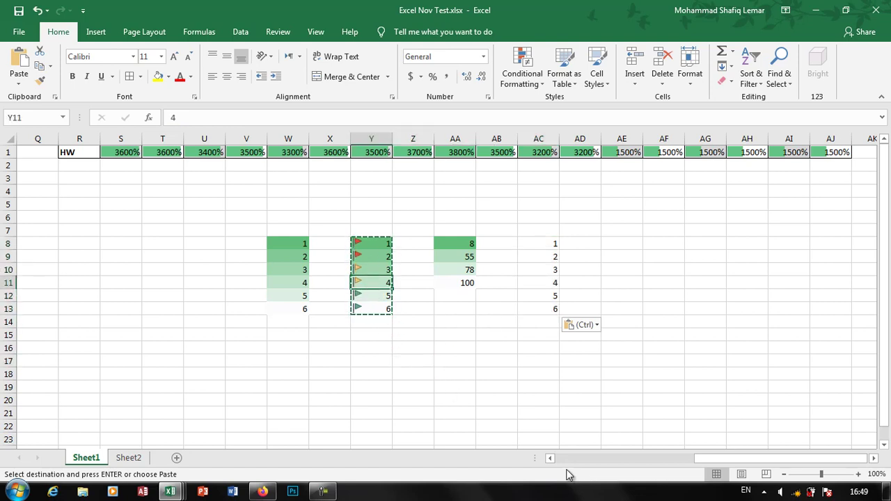
pyautogui.write('100')
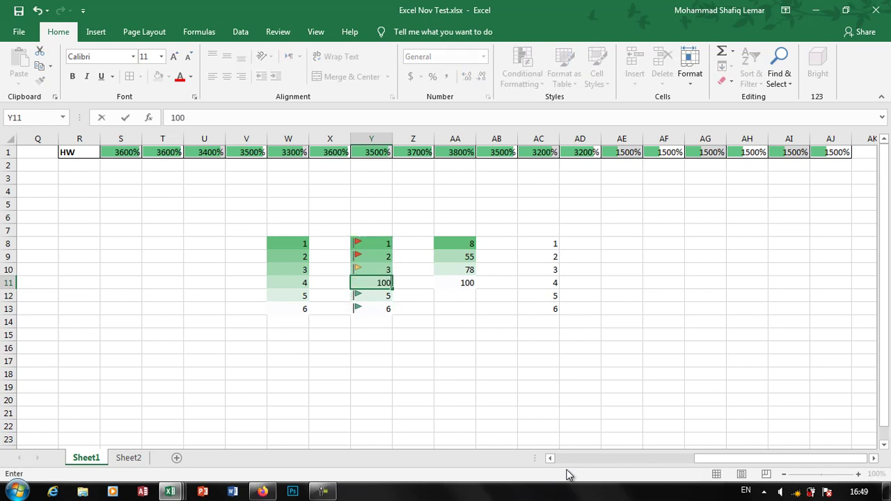
pyautogui.press('Return')
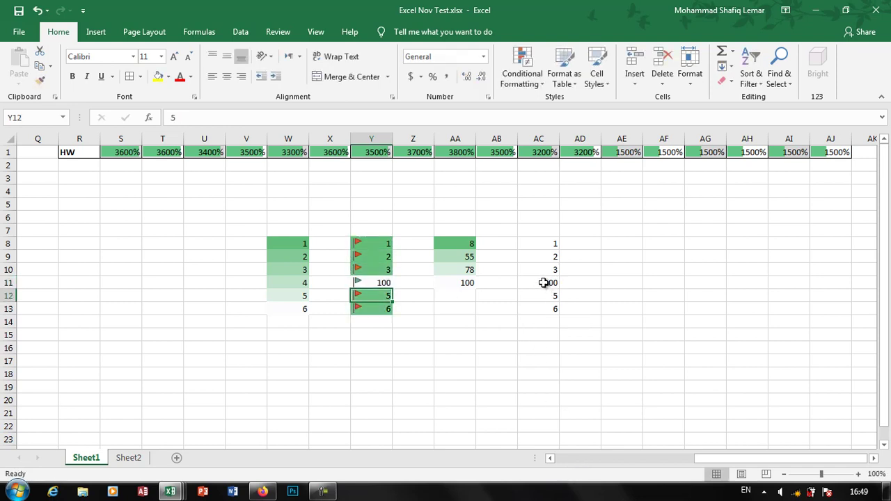
pyautogui.click(386, 255)
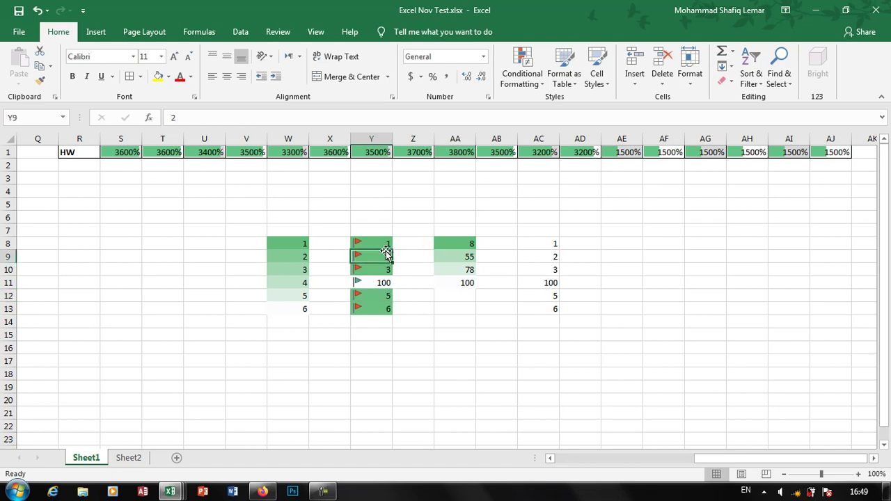
pyautogui.write('500')
pyautogui.press('Return')
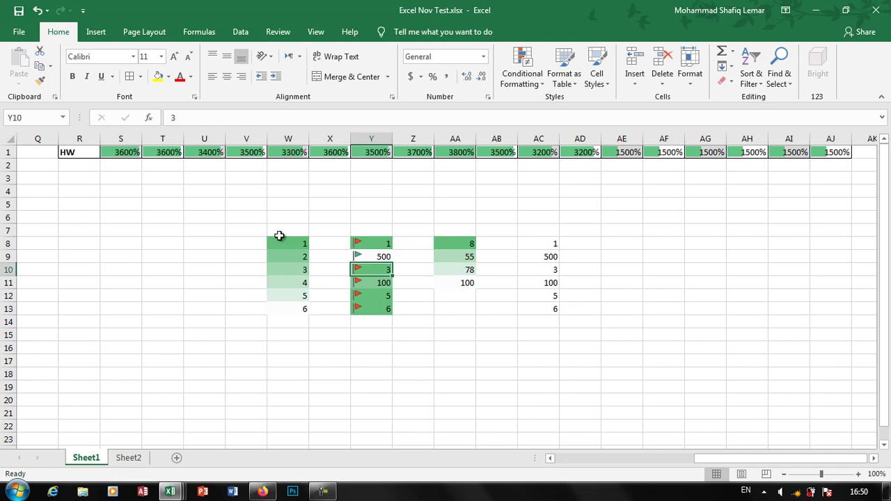
pyautogui.moveTo(289, 243); pyautogui.dragTo(296, 310)
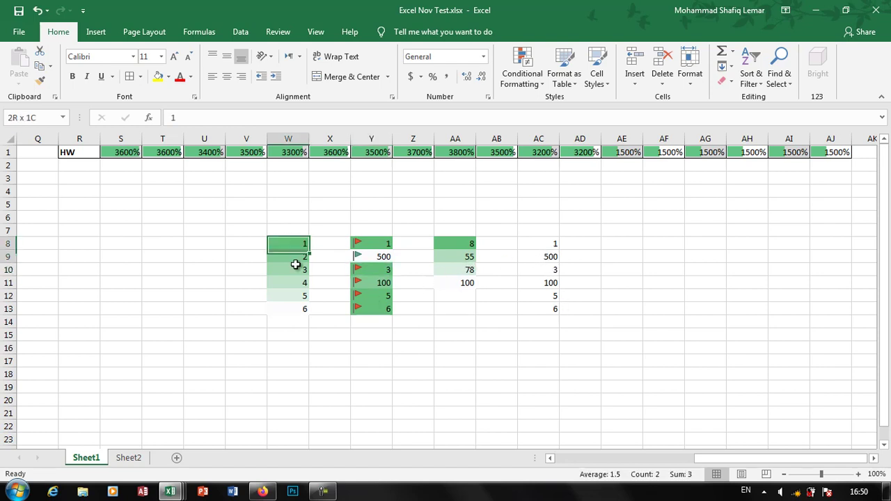
# Copy W8:W13 and paste it as a static picture moved up beside the data.
pyautogui.click(39, 66)
pyautogui.click(251, 373)
pyautogui.click(17, 83)
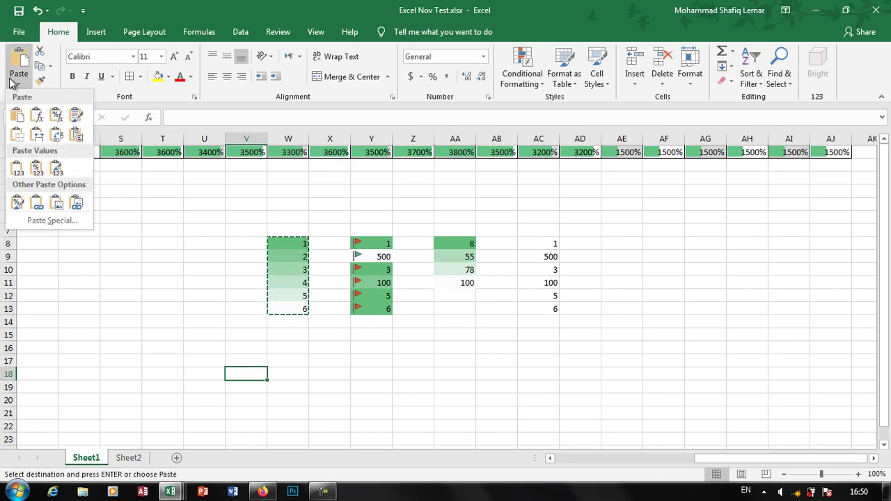
pyautogui.click(61, 209)
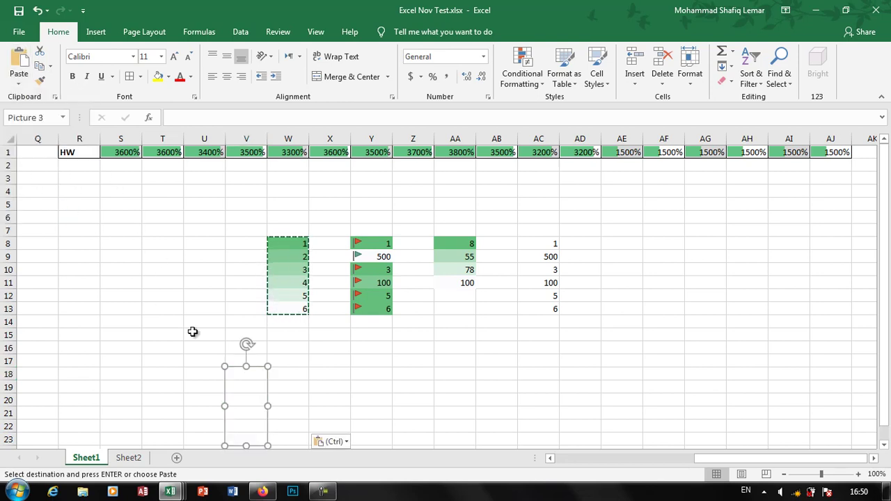
pyautogui.moveTo(247, 401)
pyautogui.mouseDown()
pyautogui.moveTo(650, 280)
pyautogui.moveTo(752, 280)
pyautogui.mouseUp()
# Enlarge the picture near column AE and rotate it about 45° clockwise.
pyautogui.moveTo(696, 280); pyautogui.dragTo(674, 250)
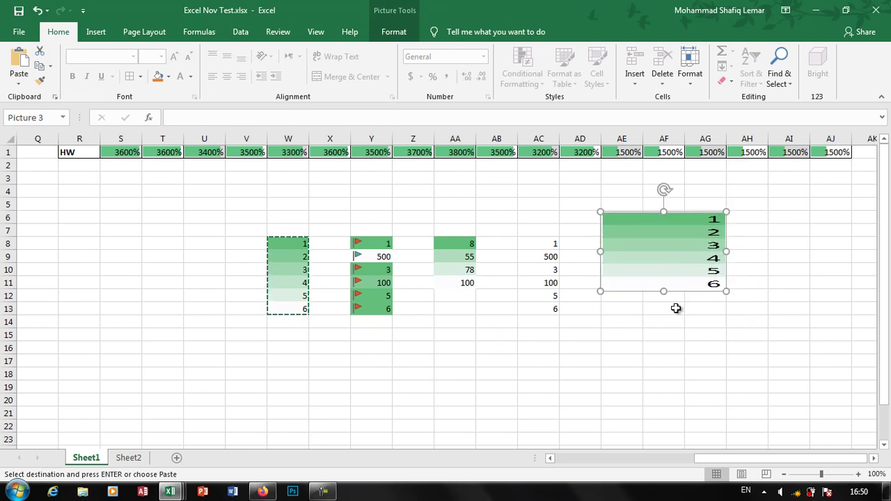
pyautogui.moveTo(664, 293); pyautogui.dragTo(672, 358)
pyautogui.moveTo(672, 260); pyautogui.dragTo(673, 227)
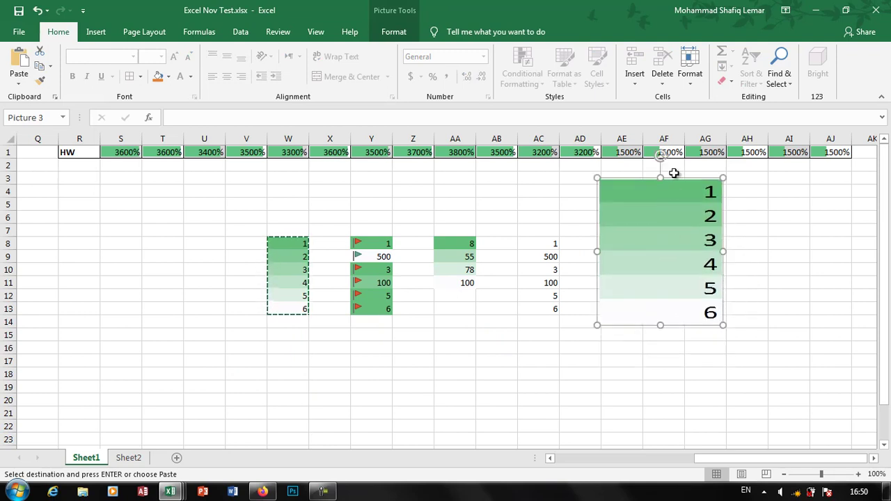
pyautogui.moveTo(660, 163); pyautogui.dragTo(724, 188)
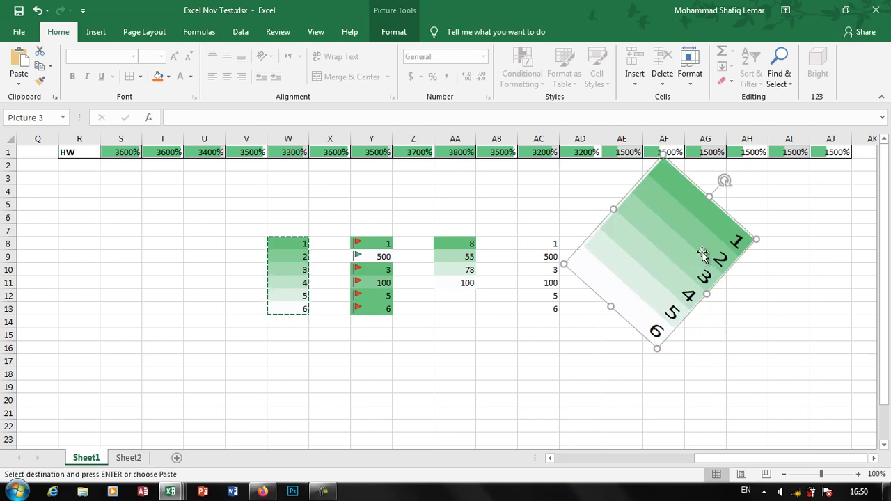
pyautogui.moveTo(668, 225); pyautogui.dragTo(698, 216)
pyautogui.click(623, 347)
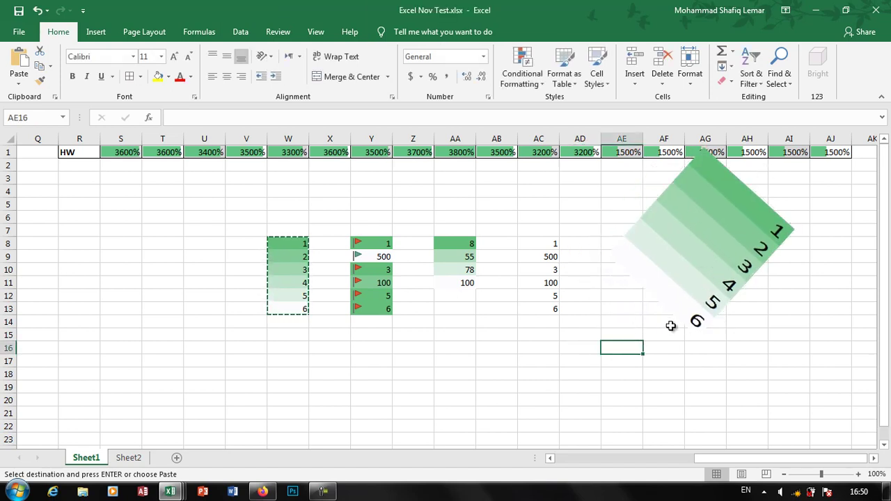
# Paste W8:W13 as a linked picture near column AB, enlarged to about 3.14 by 1.69 inches.
pyautogui.click(19, 78)
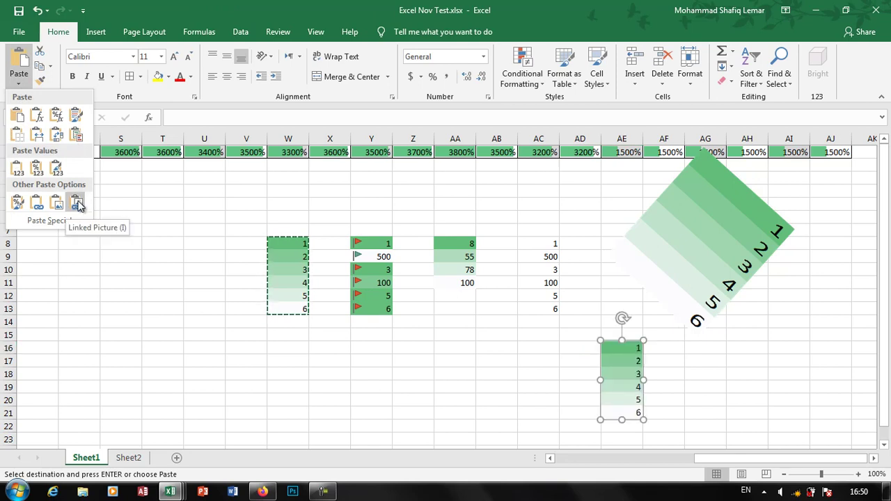
pyautogui.click(77, 204)
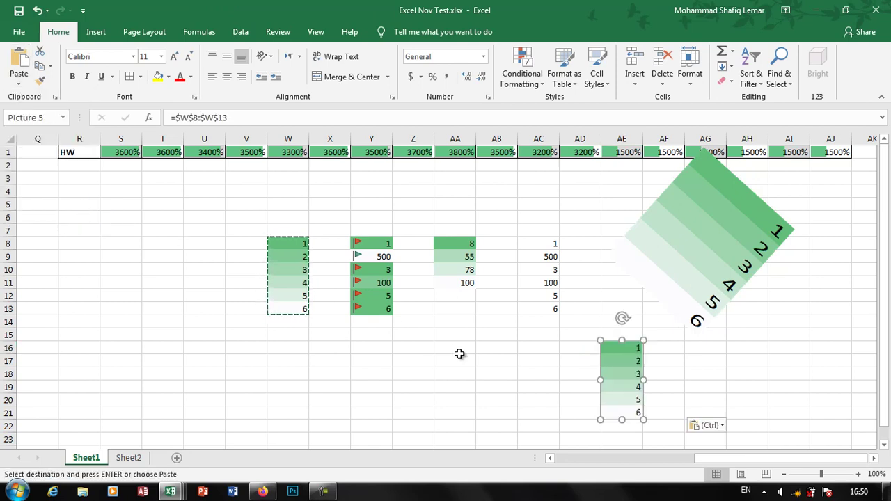
pyautogui.moveTo(619, 378)
pyautogui.mouseDown()
pyautogui.moveTo(496, 252)
pyautogui.moveTo(492, 212)
pyautogui.mouseUp()
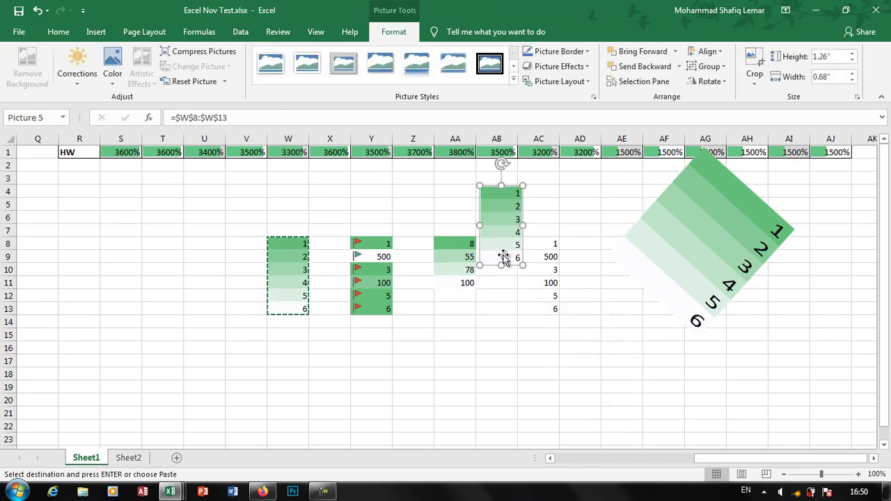
pyautogui.moveTo(523, 265); pyautogui.dragTo(585, 355)
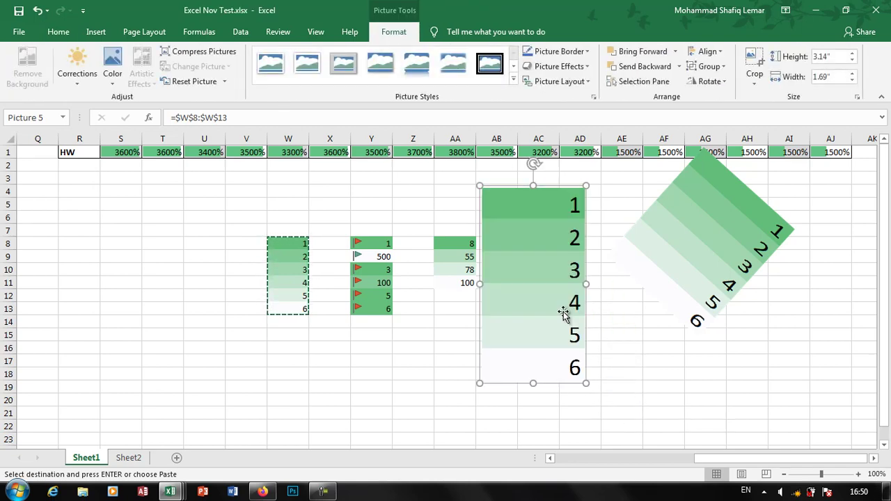
pyautogui.moveTo(565, 312); pyautogui.dragTo(600, 306)
# Enter 100, 200, 300 and 400 in W11 up to W8 so the linked picture updates.
pyautogui.click(294, 283)
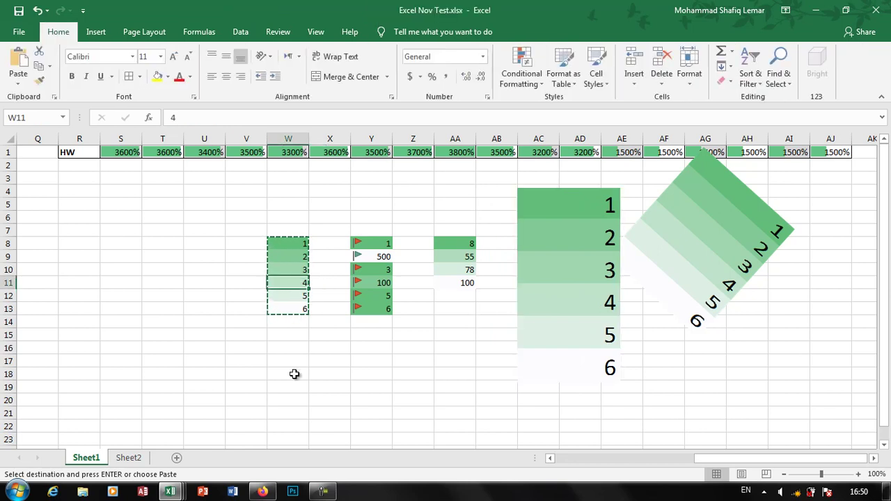
pyautogui.write('100')
pyautogui.press('Up')
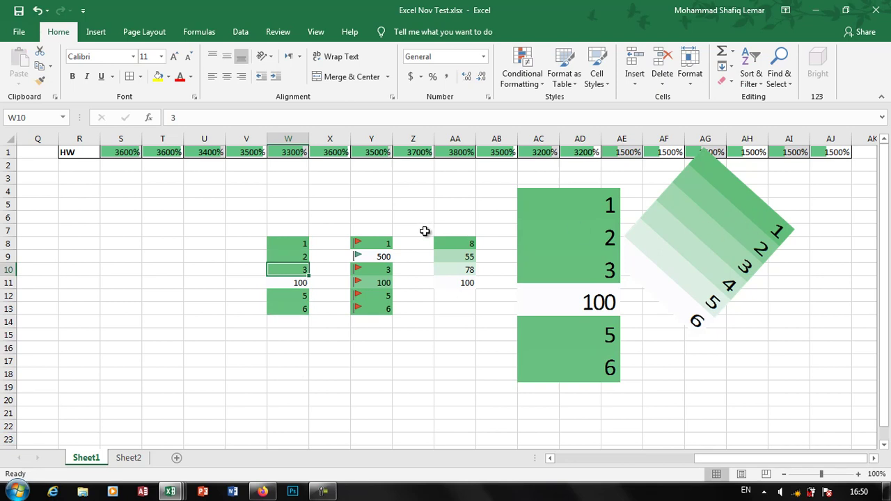
pyautogui.write('200')
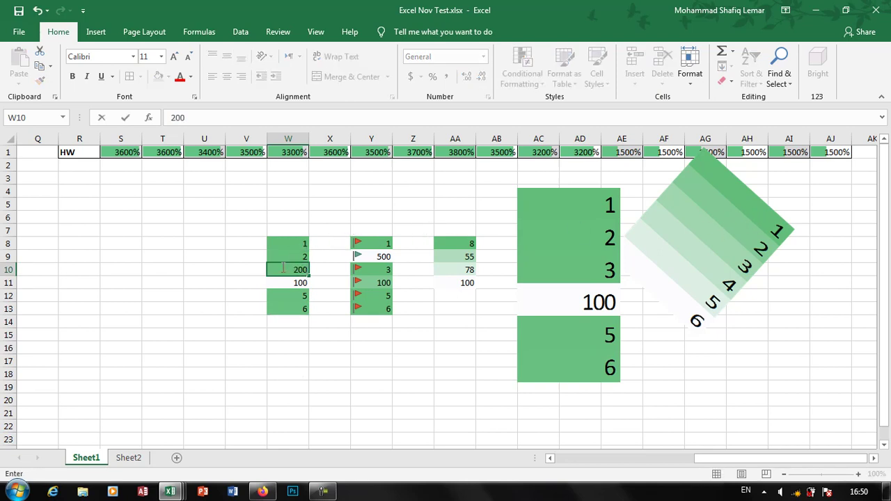
pyautogui.press('Up')
pyautogui.write('300')
pyautogui.press('Up')
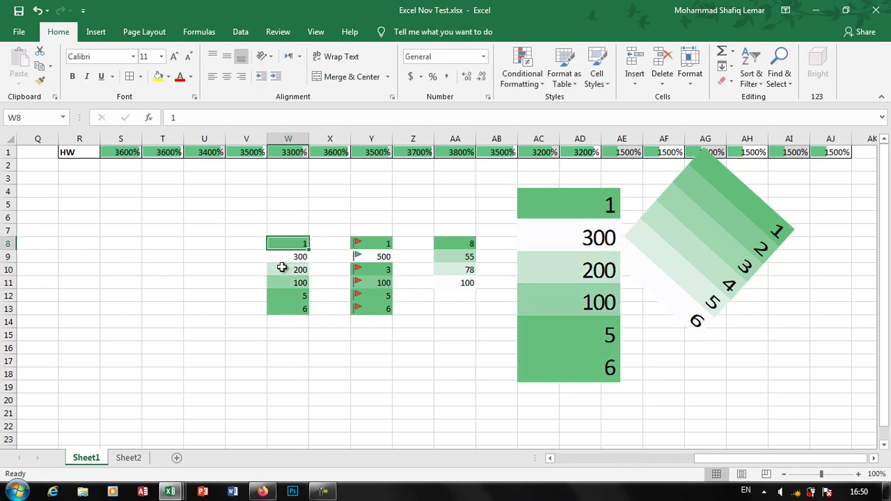
pyautogui.write('400')
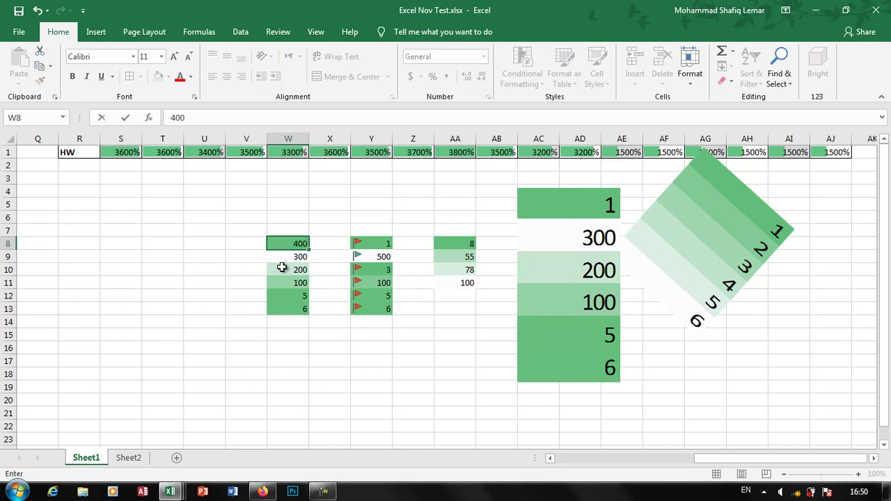
pyautogui.press('Return')
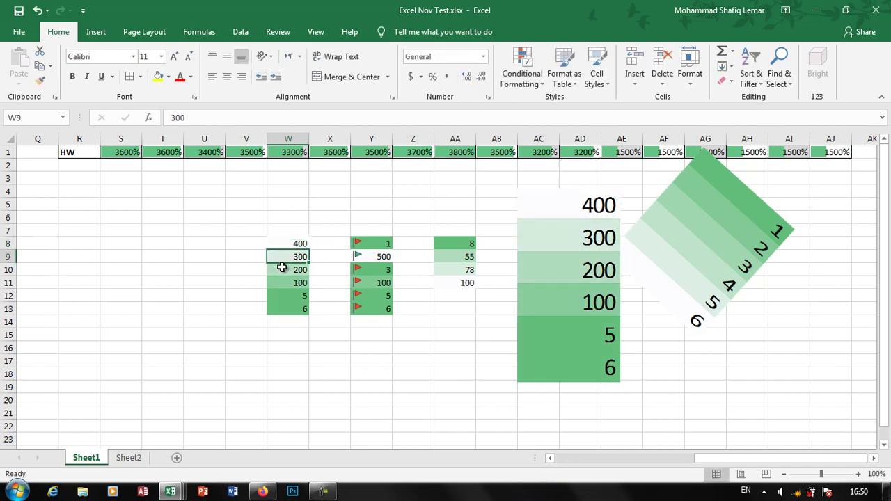
pyautogui.click(200, 239)
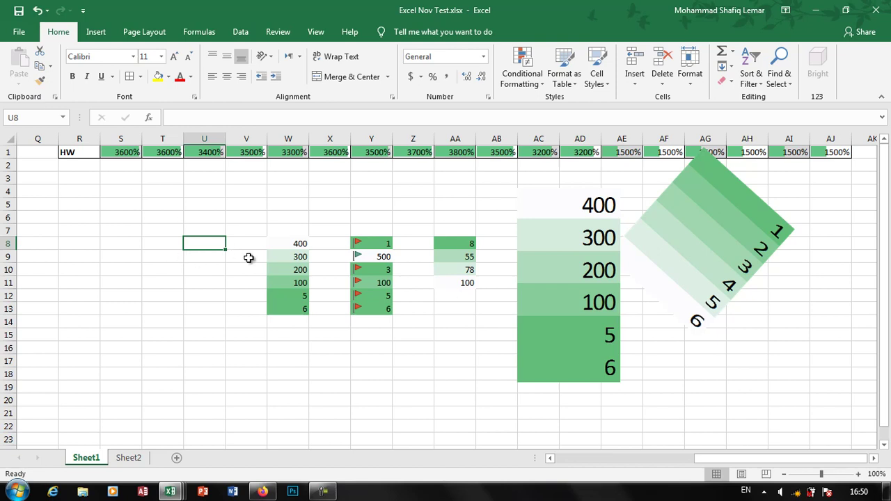
# Copy W8:W14 as a picture with As shown on screen appearance and Picture format.
pyautogui.moveTo(286, 245); pyautogui.dragTo(294, 321)
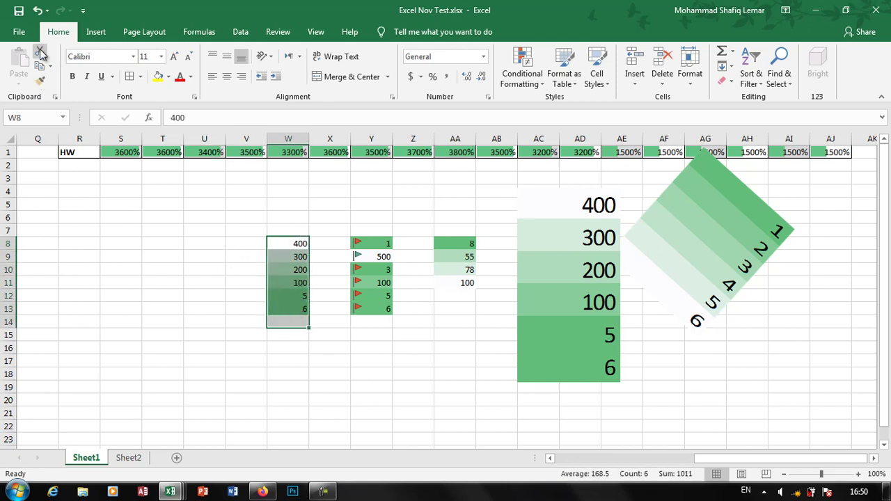
pyautogui.click(50, 67)
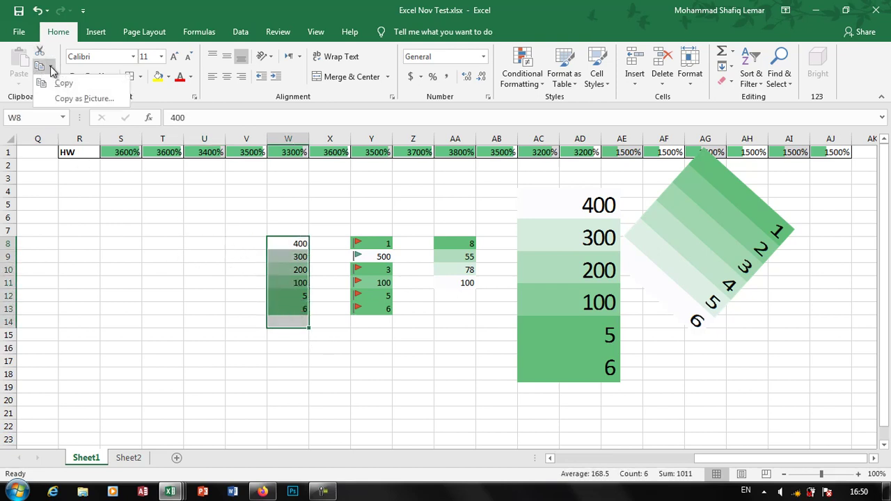
pyautogui.click(82, 99)
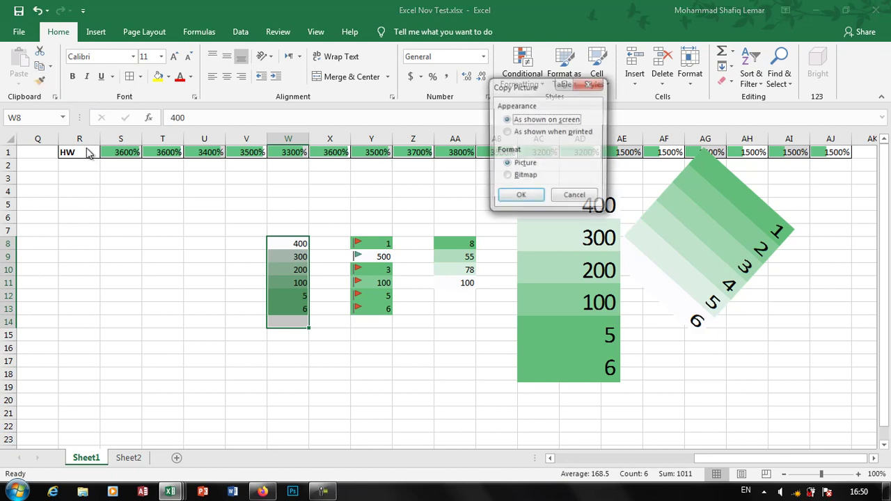
pyautogui.click(555, 133)
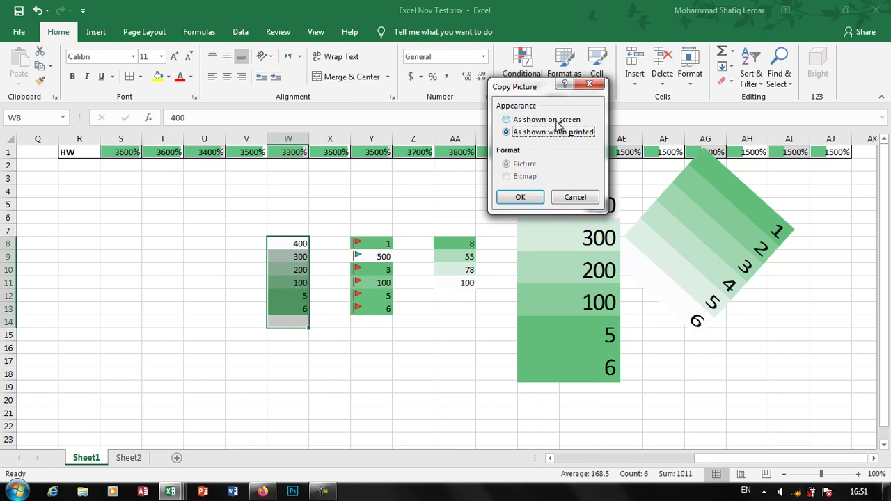
pyautogui.click(558, 123)
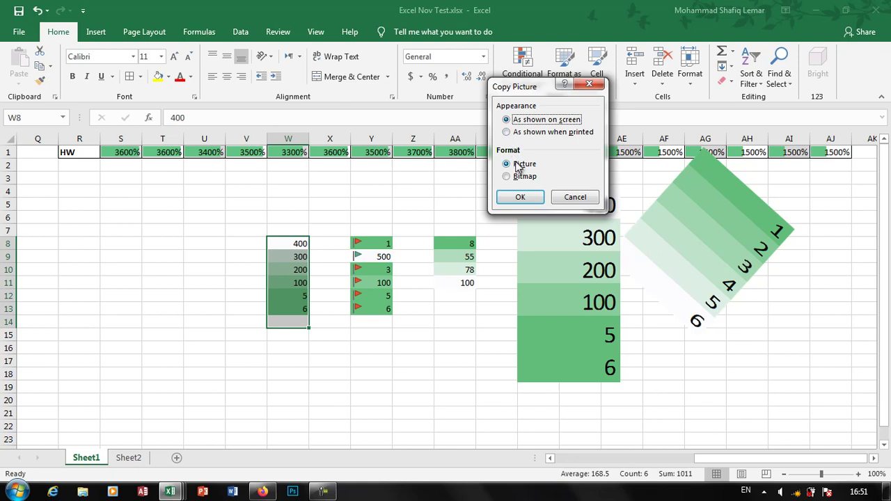
pyautogui.click(523, 176)
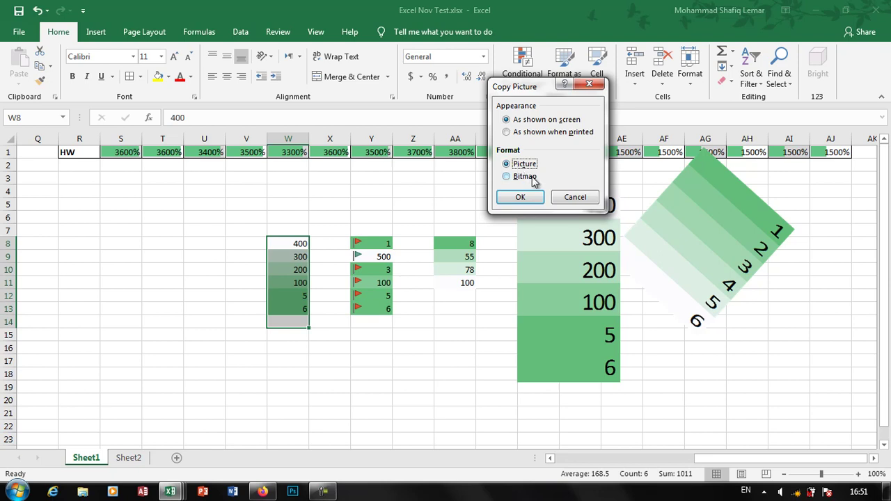
pyautogui.click(525, 177)
pyautogui.click(516, 166)
pyautogui.click(520, 197)
pyautogui.click(157, 244)
# Paste the picture of the 400-to-6 values and move it into column U.
pyautogui.click(18, 62)
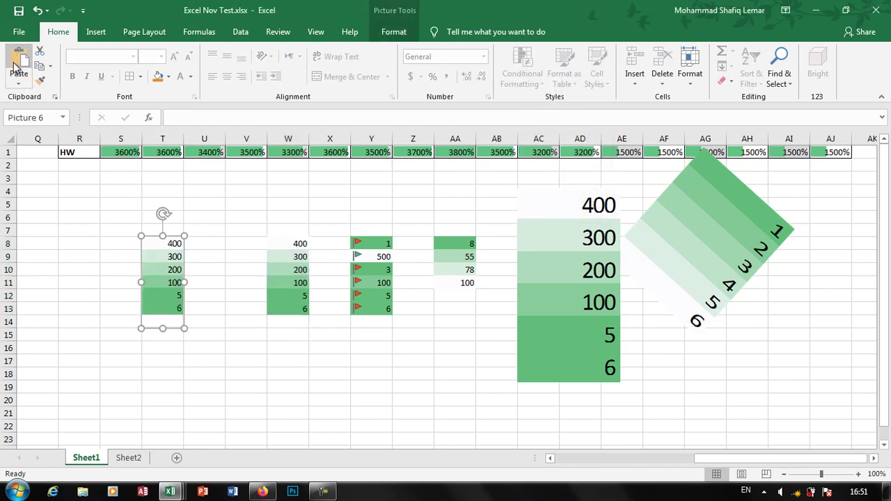
pyautogui.moveTo(144, 252); pyautogui.dragTo(201, 288)
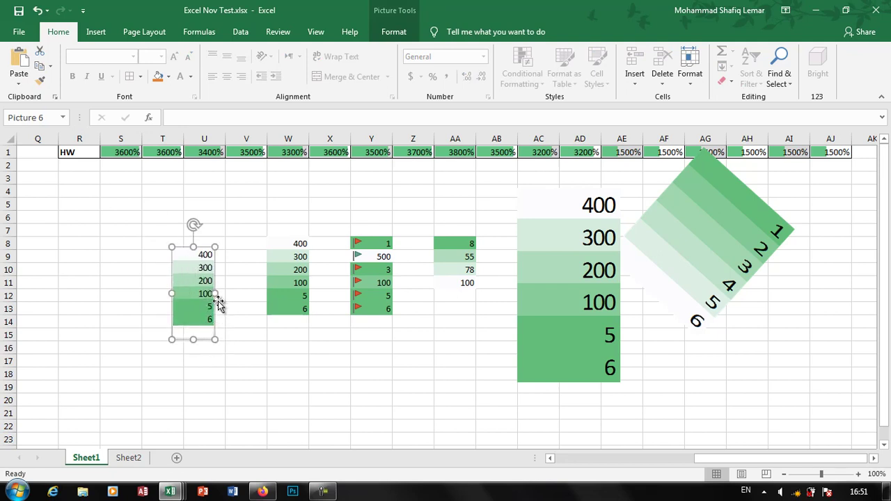
pyautogui.click(51, 71)
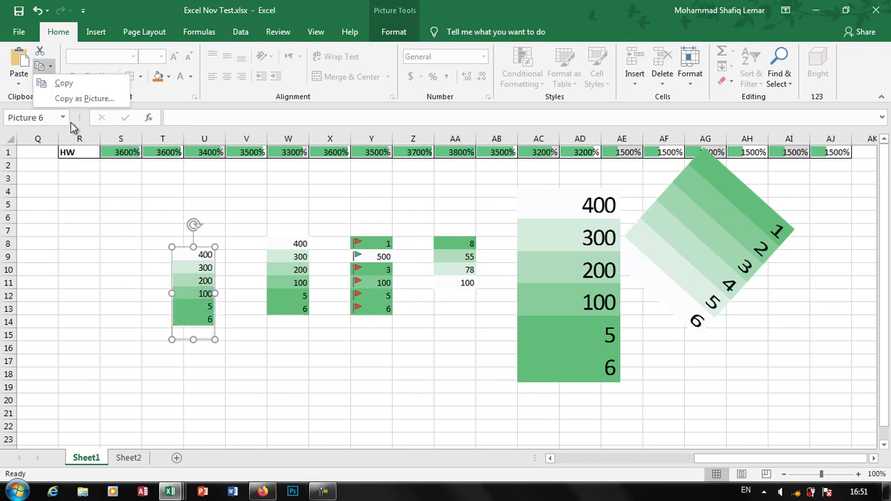
pyautogui.click(85, 235)
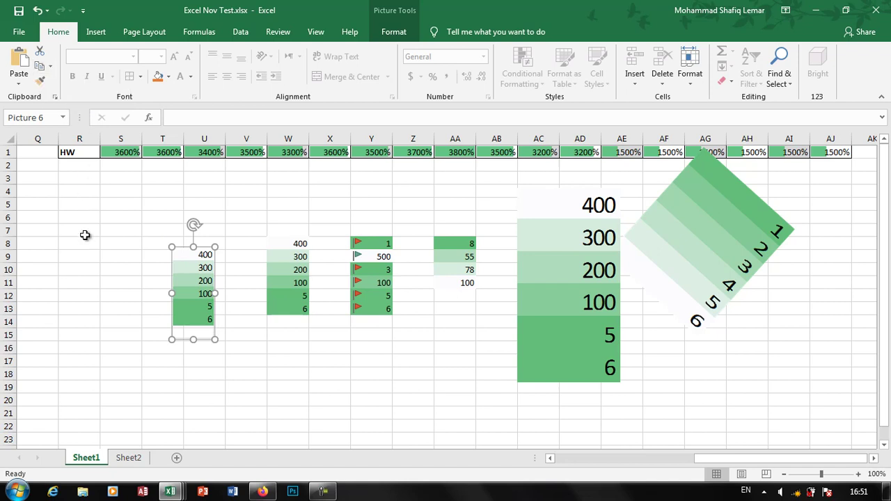